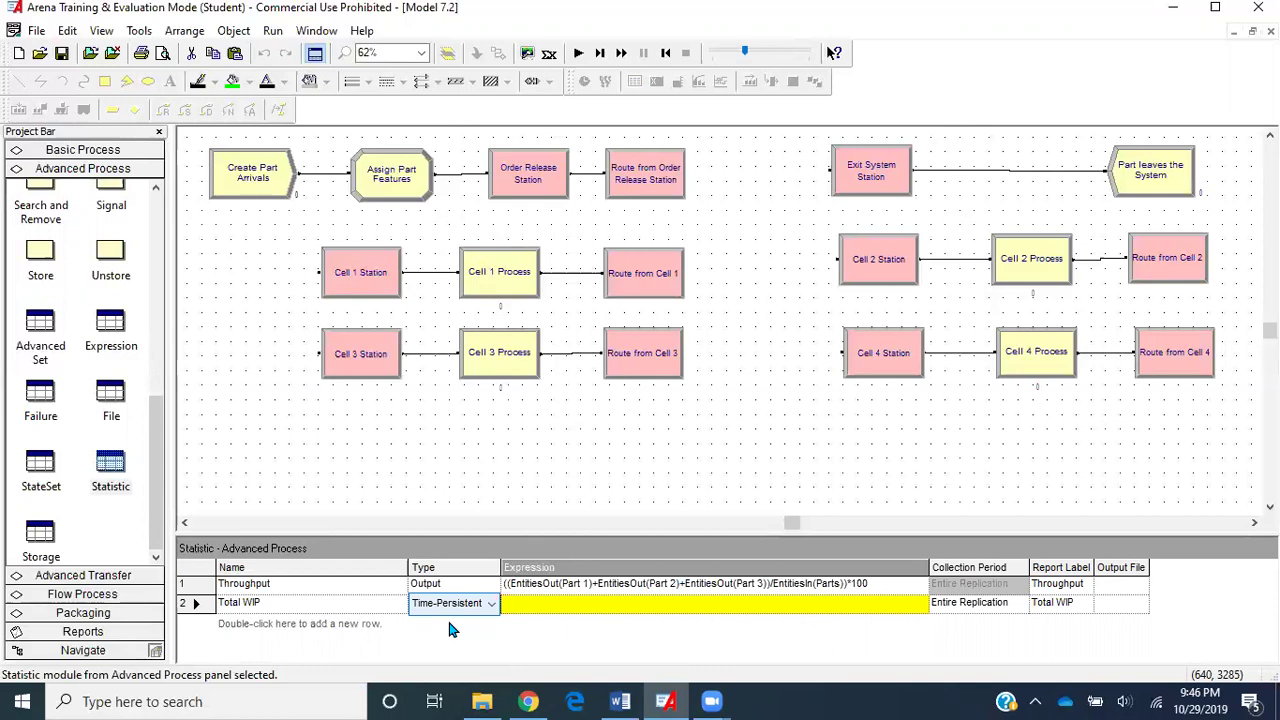
Start building the Total WIP statistic's expression with the entity Number In Process variable for Part 1, EntitiesWIP(Part 1).
click(541, 610)
right_click(540, 607)
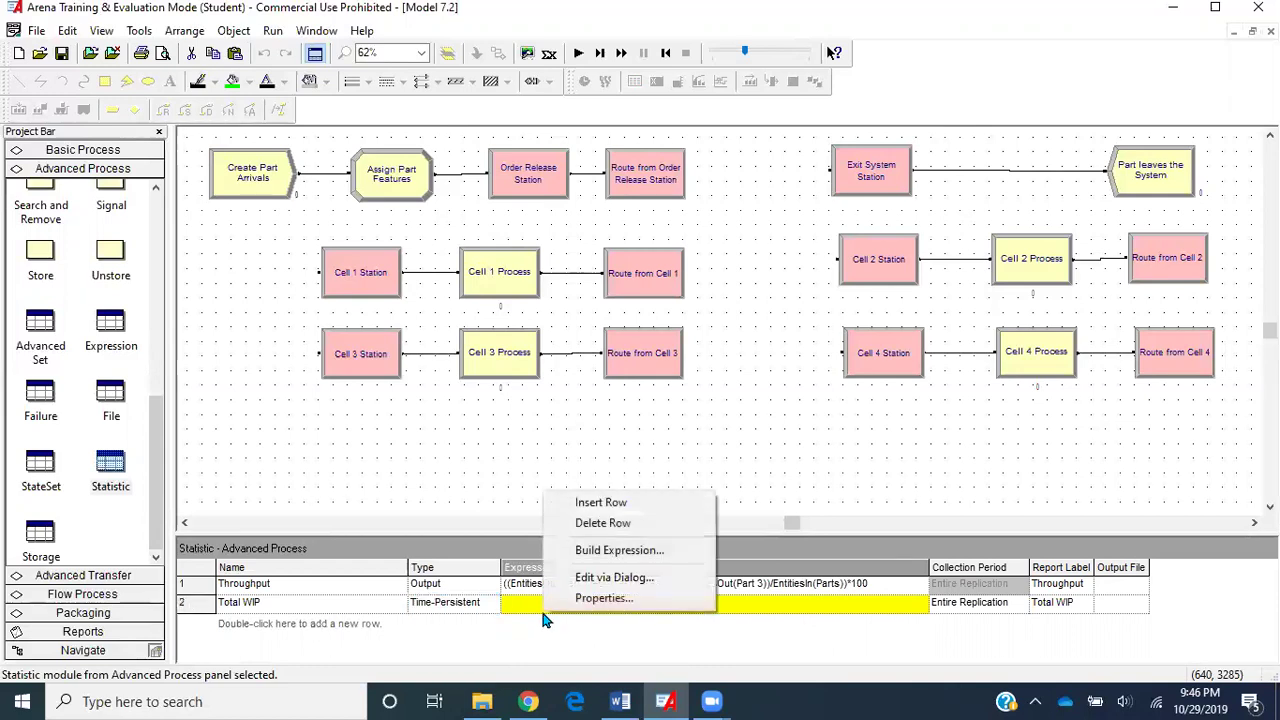
click(600, 549)
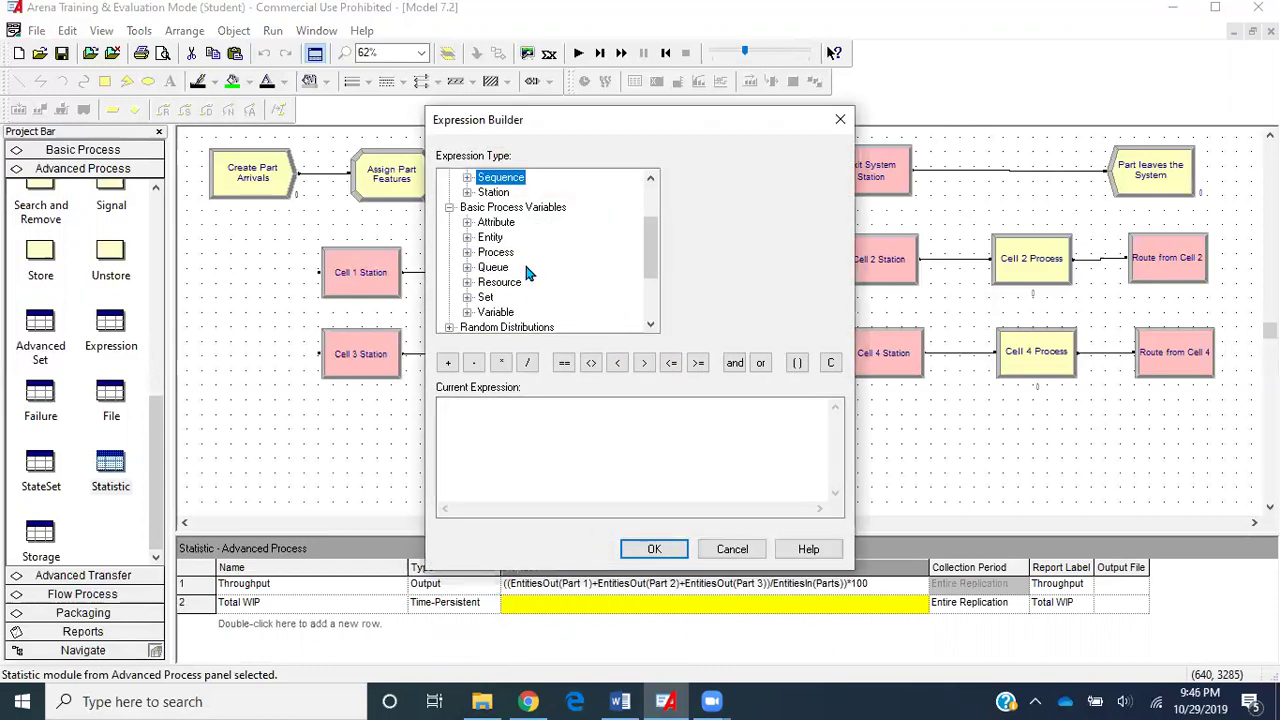
click(524, 431)
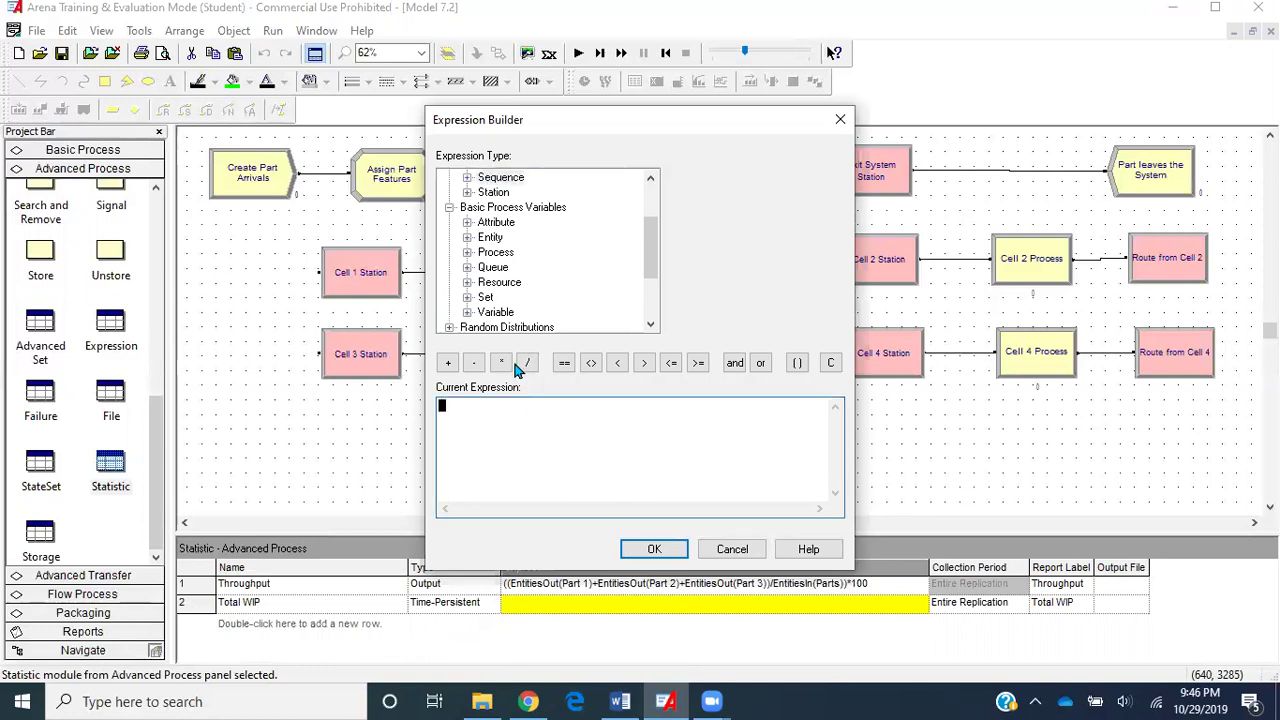
click(467, 237)
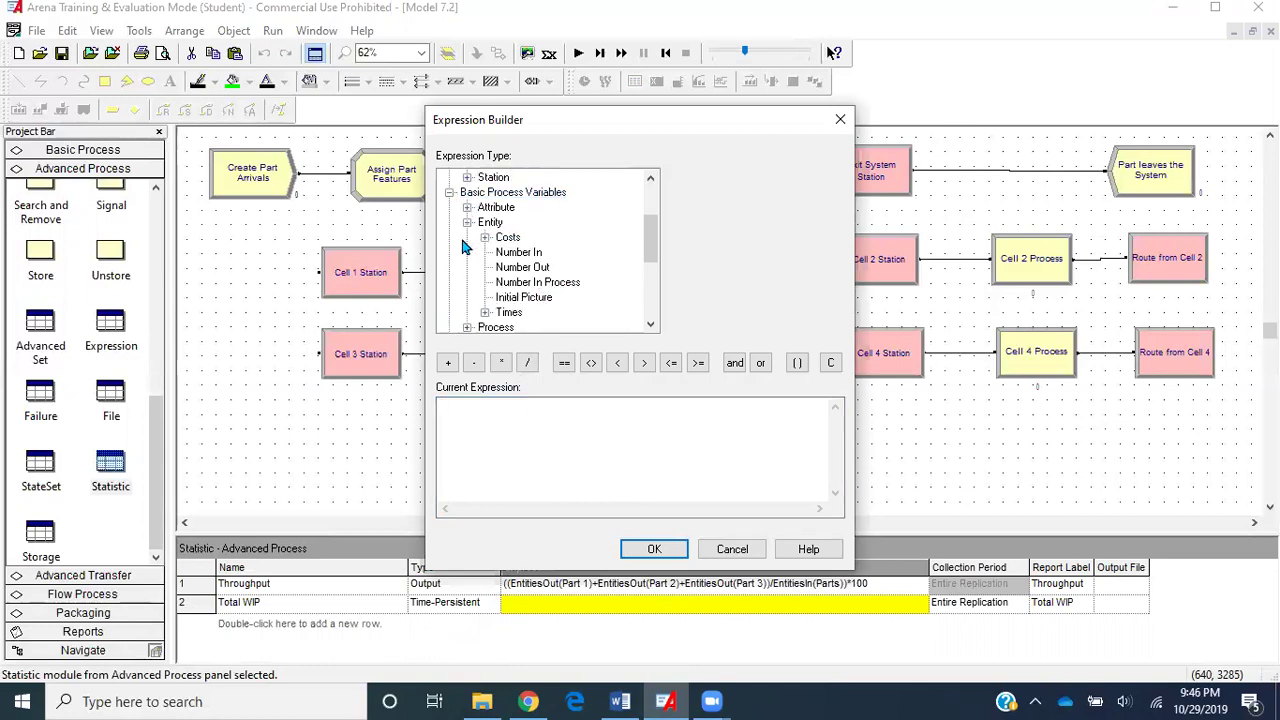
click(528, 287)
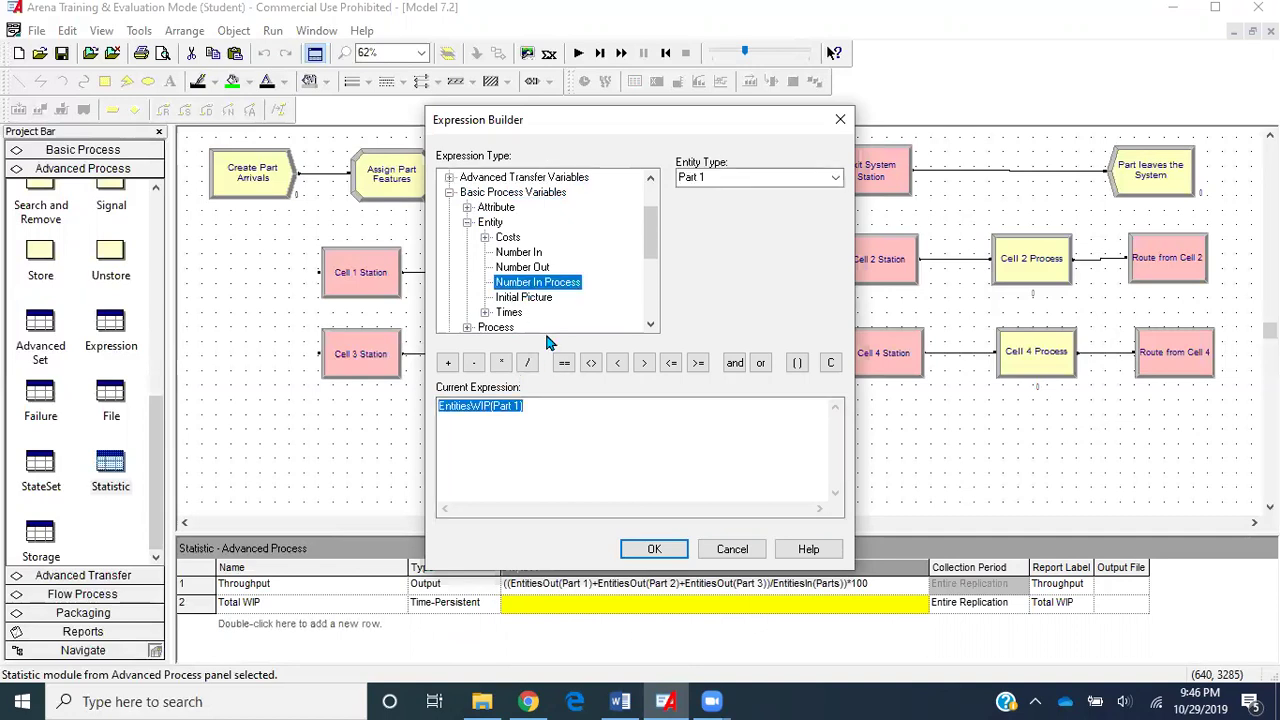
Add the numbers in process of Part 2 and Part 3 to the Total WIP expression as +EntitiesWIP(Part 2)+EntitiesWIP(Part 3) and accept it.
click(545, 413)
text(+)
click(834, 178)
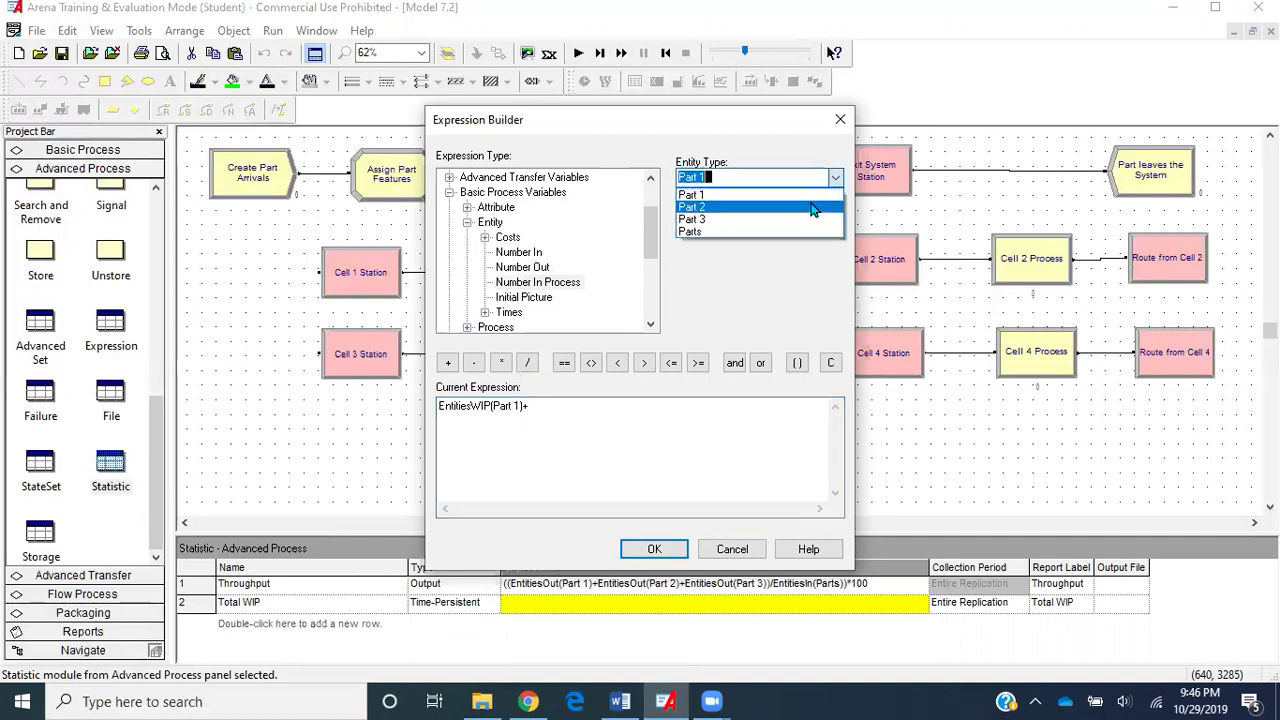
click(812, 207)
click(686, 414)
text(+)
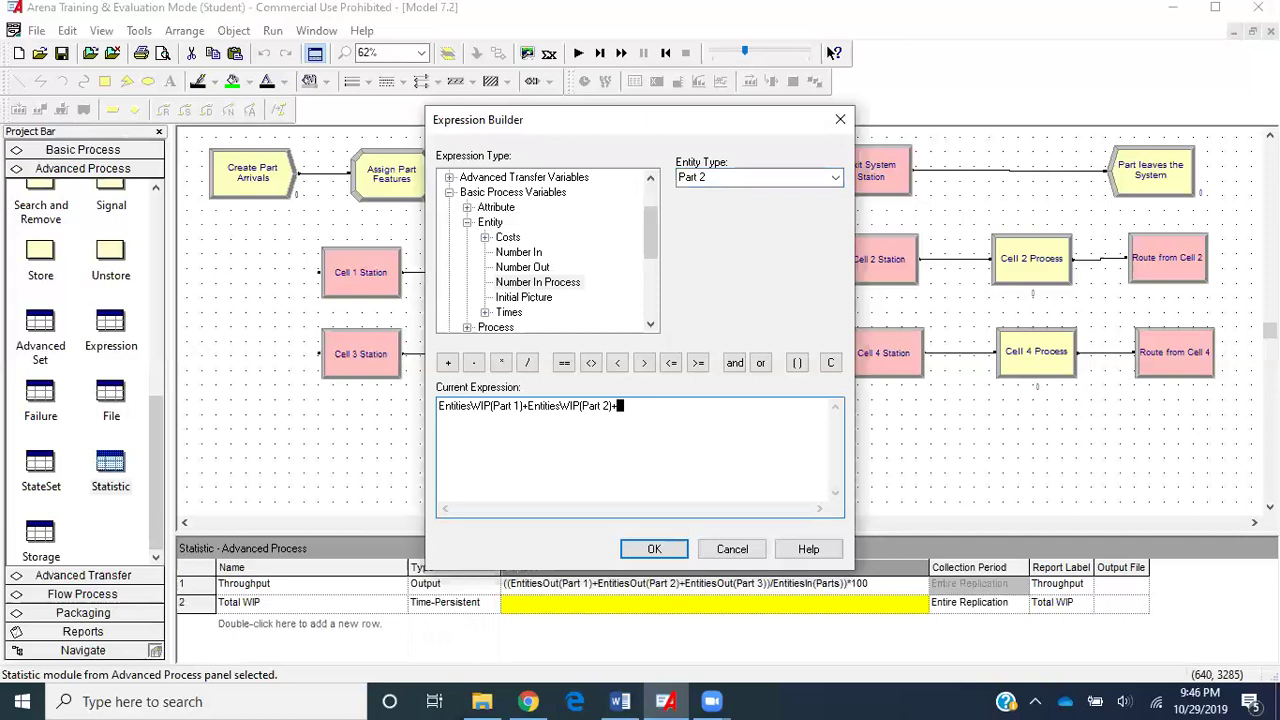
click(834, 182)
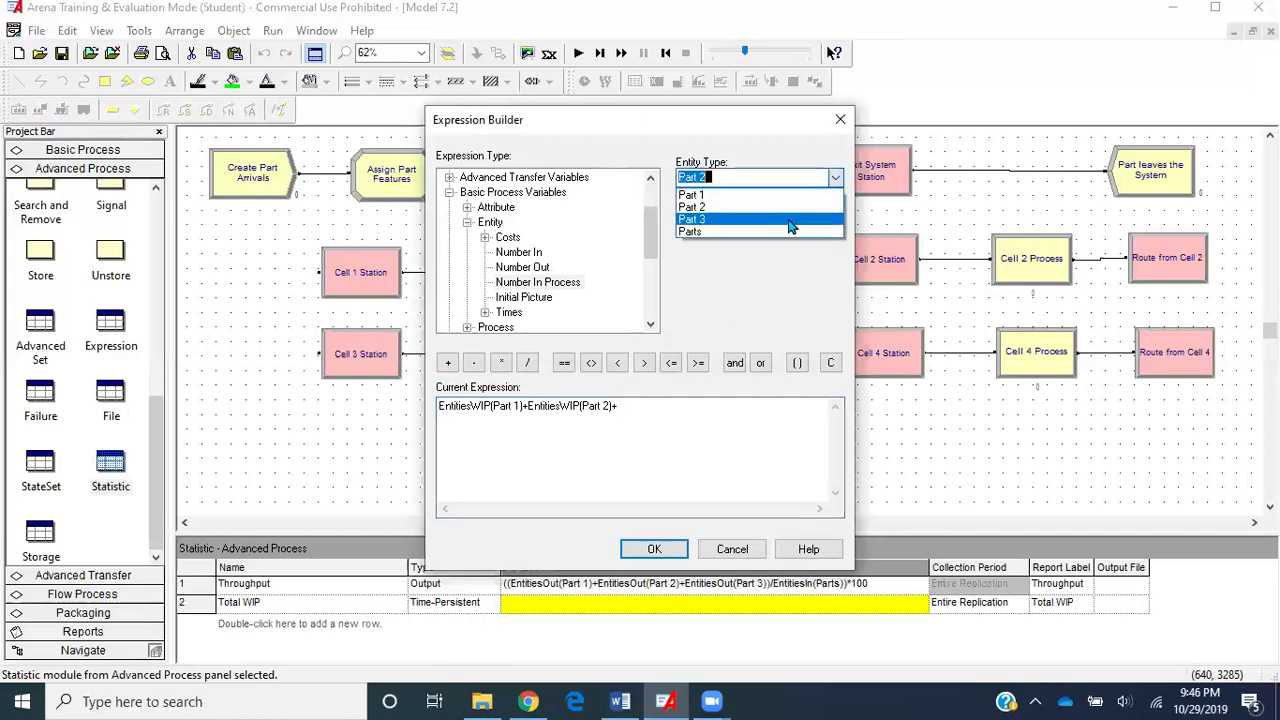
click(790, 225)
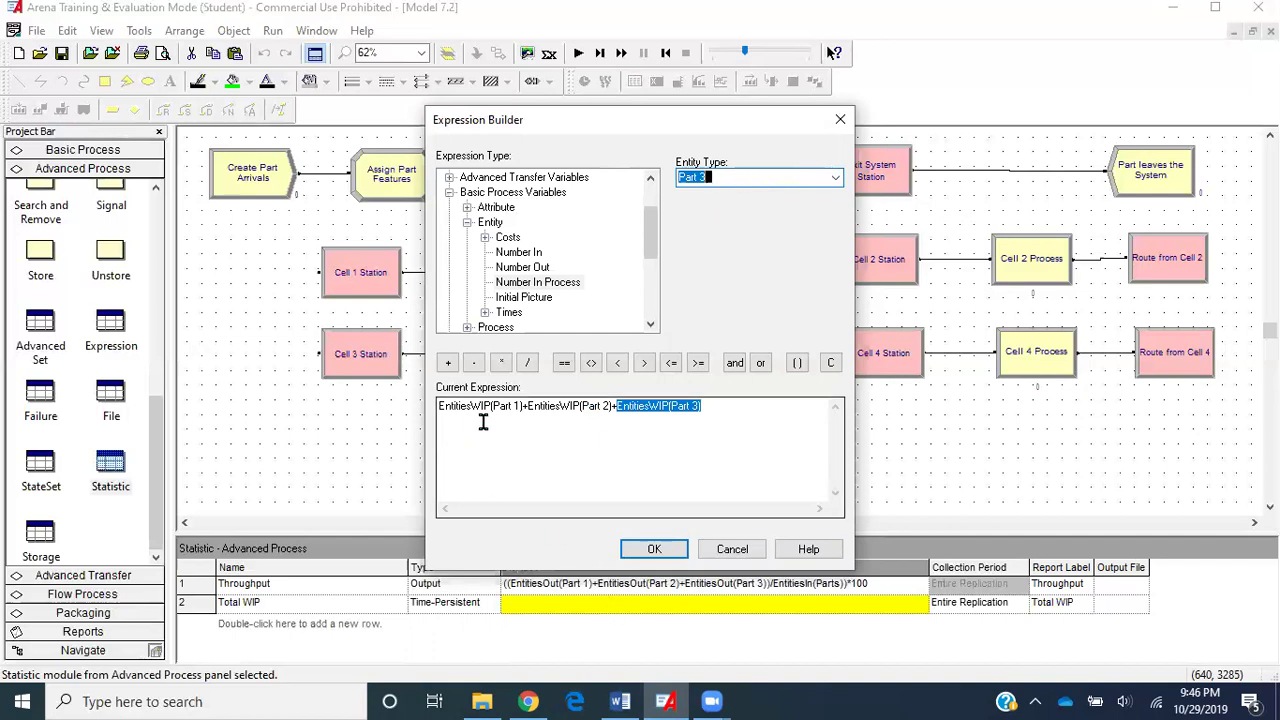
click(836, 177)
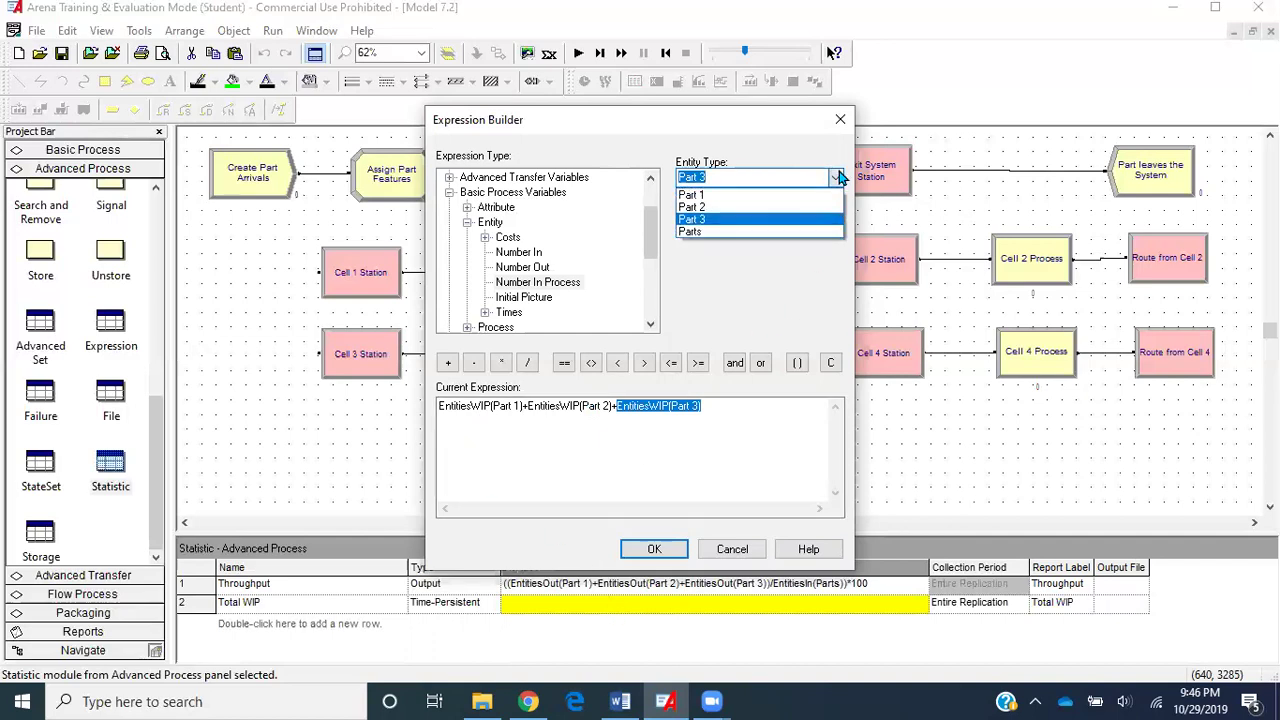
click(838, 177)
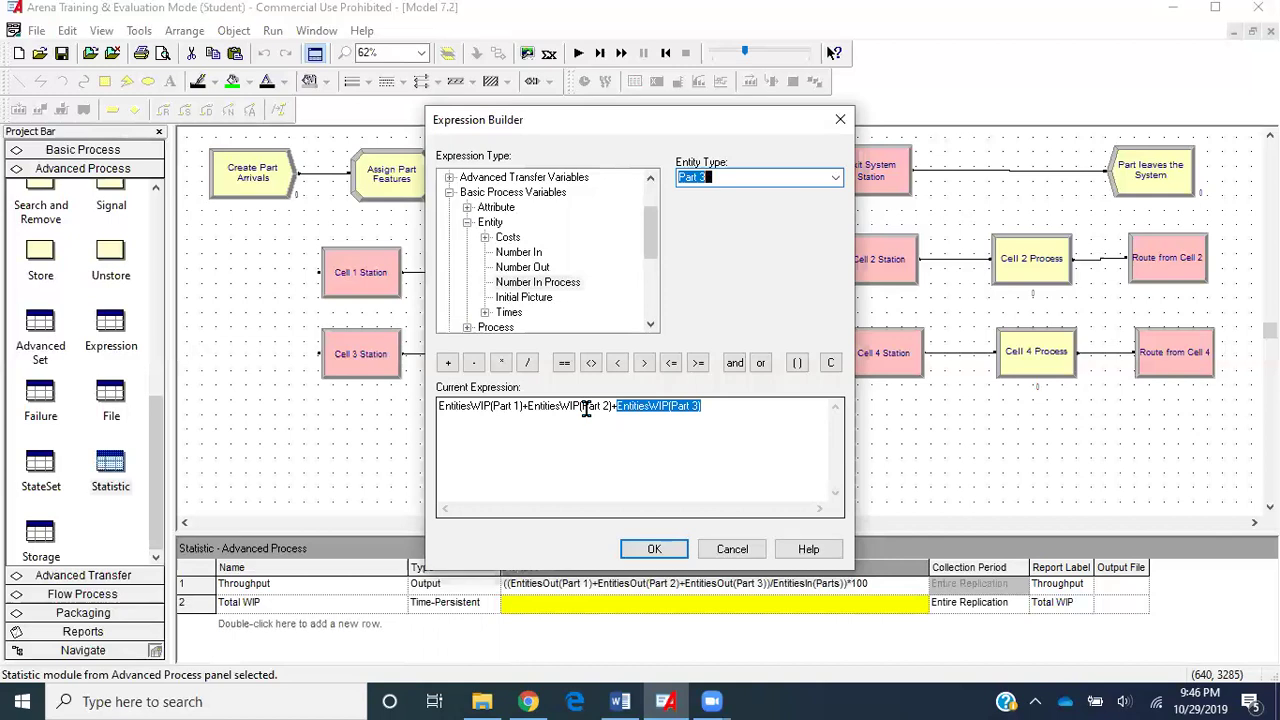
click(652, 548)
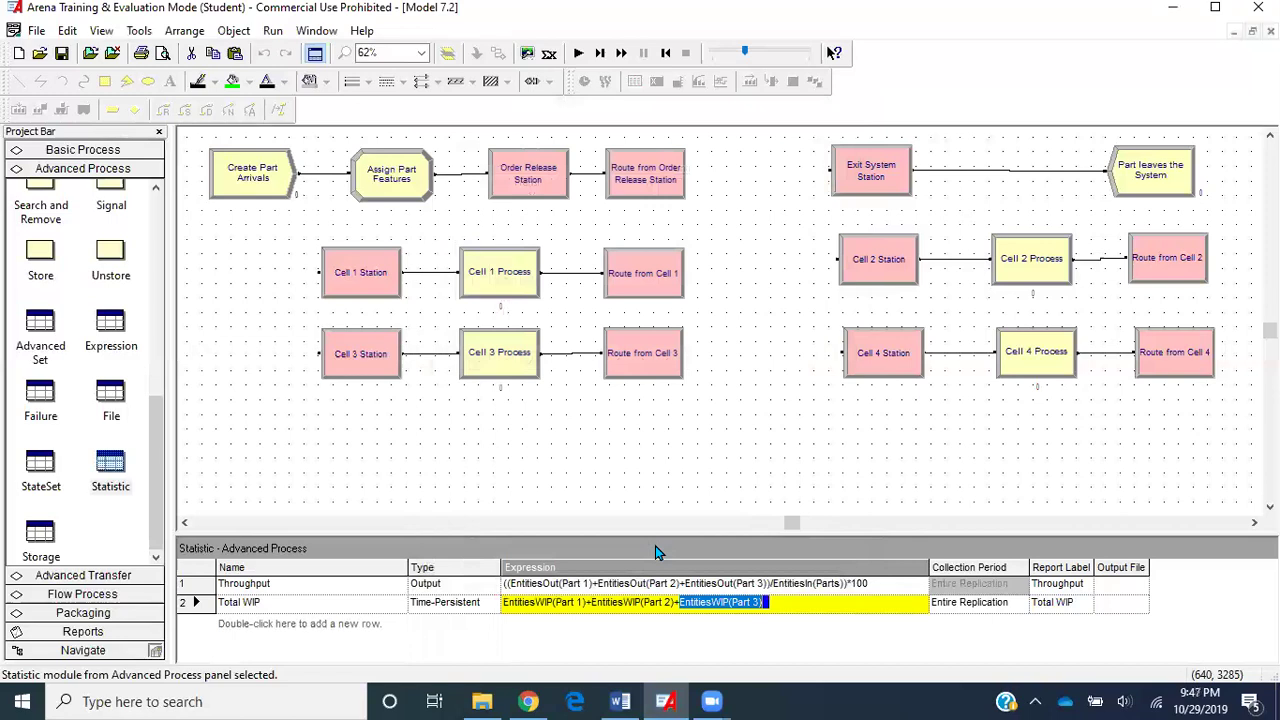
click(885, 603)
Browse for the Total WIP statistic's output file and go to the Online Videos folder on the Desktop.
click(1120, 604)
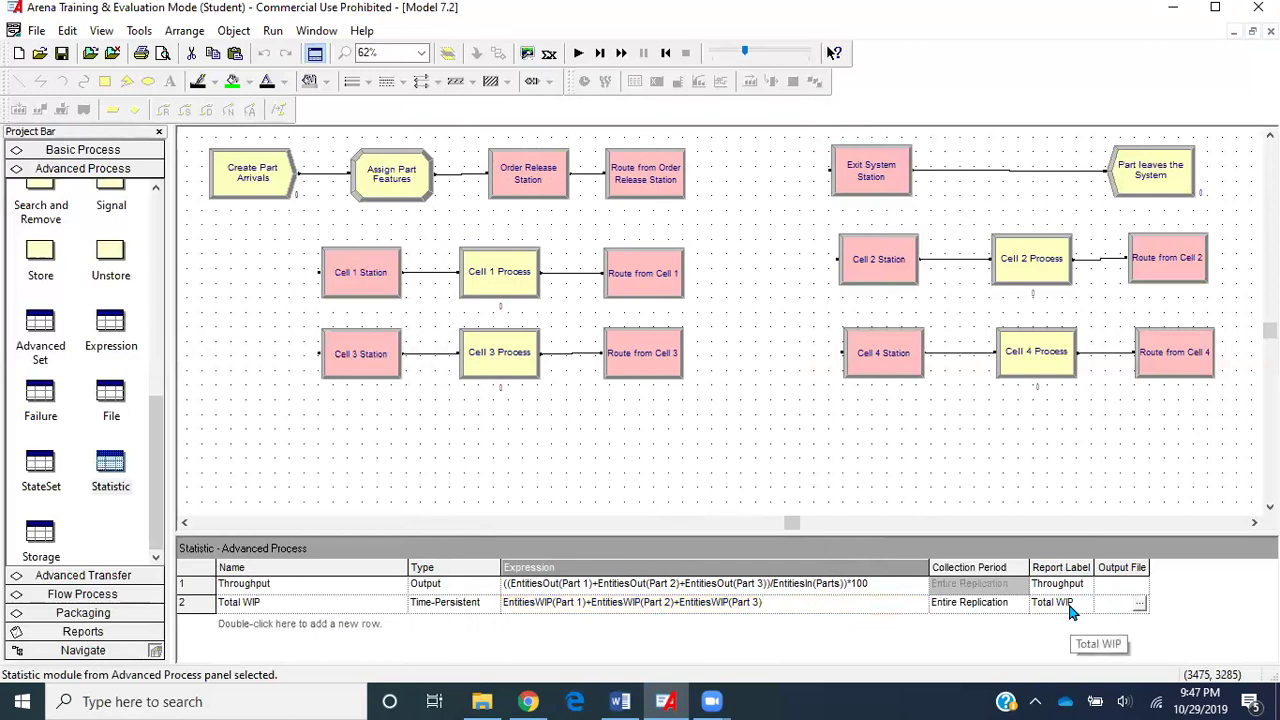
click(1143, 608)
click(1141, 604)
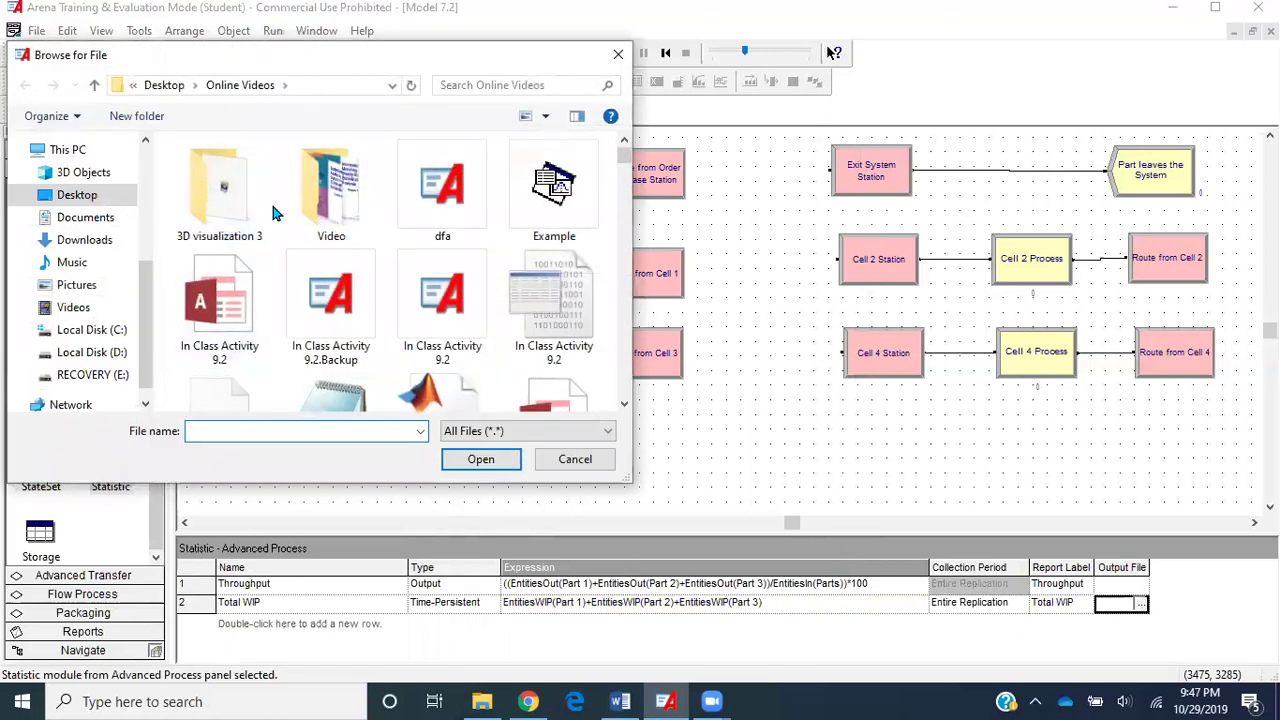
click(77, 195)
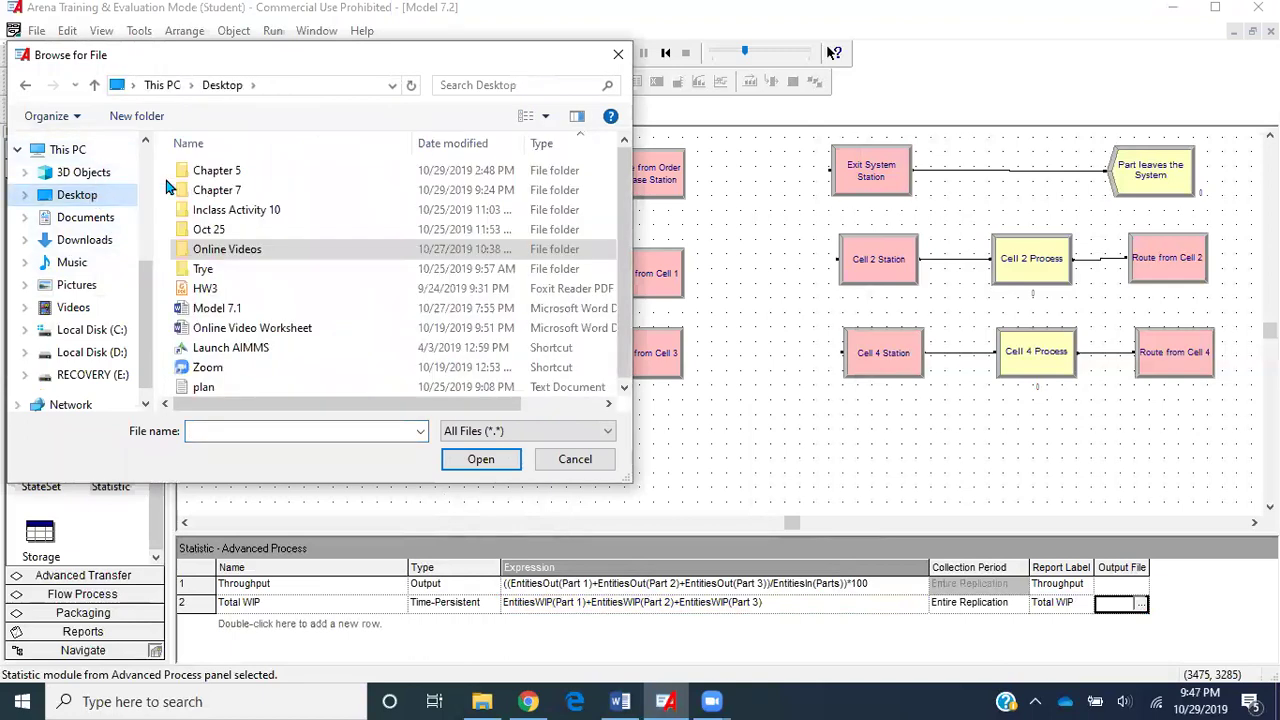
double_click(243, 250)
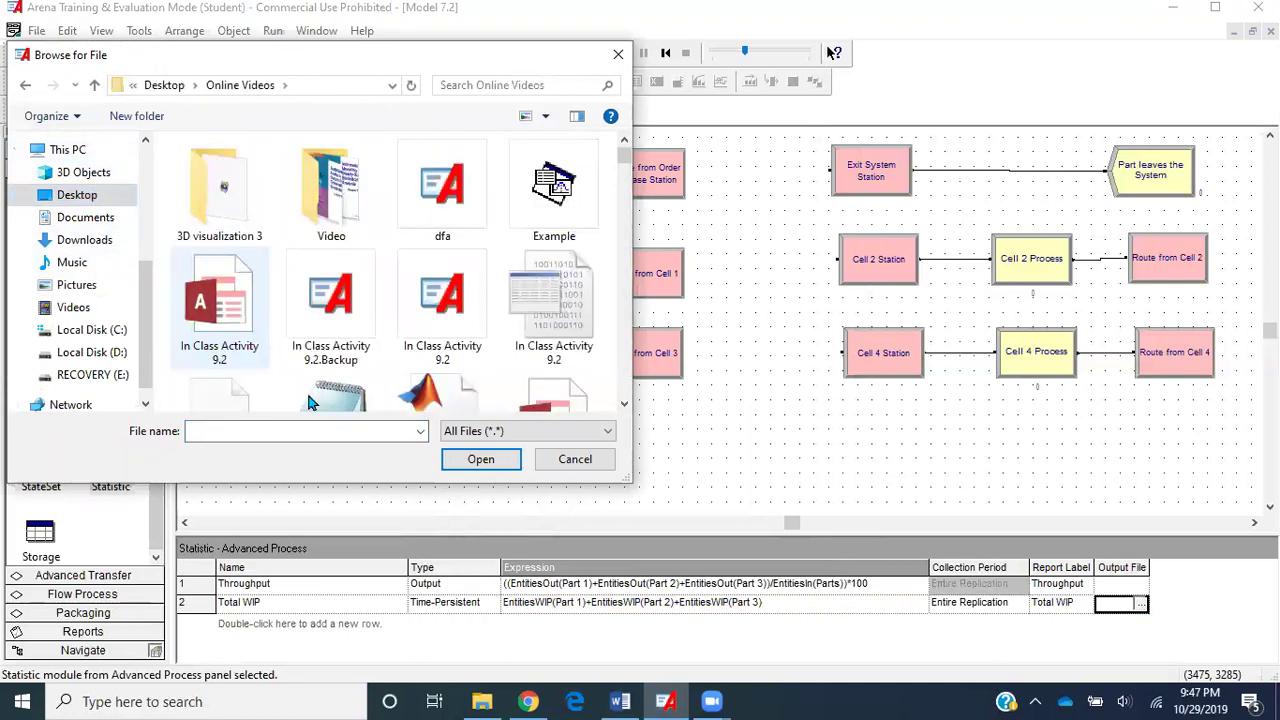
Set the Total WIP output file to Total WIP History.dat and widen the Output File column.
click(323, 434)
text(T)
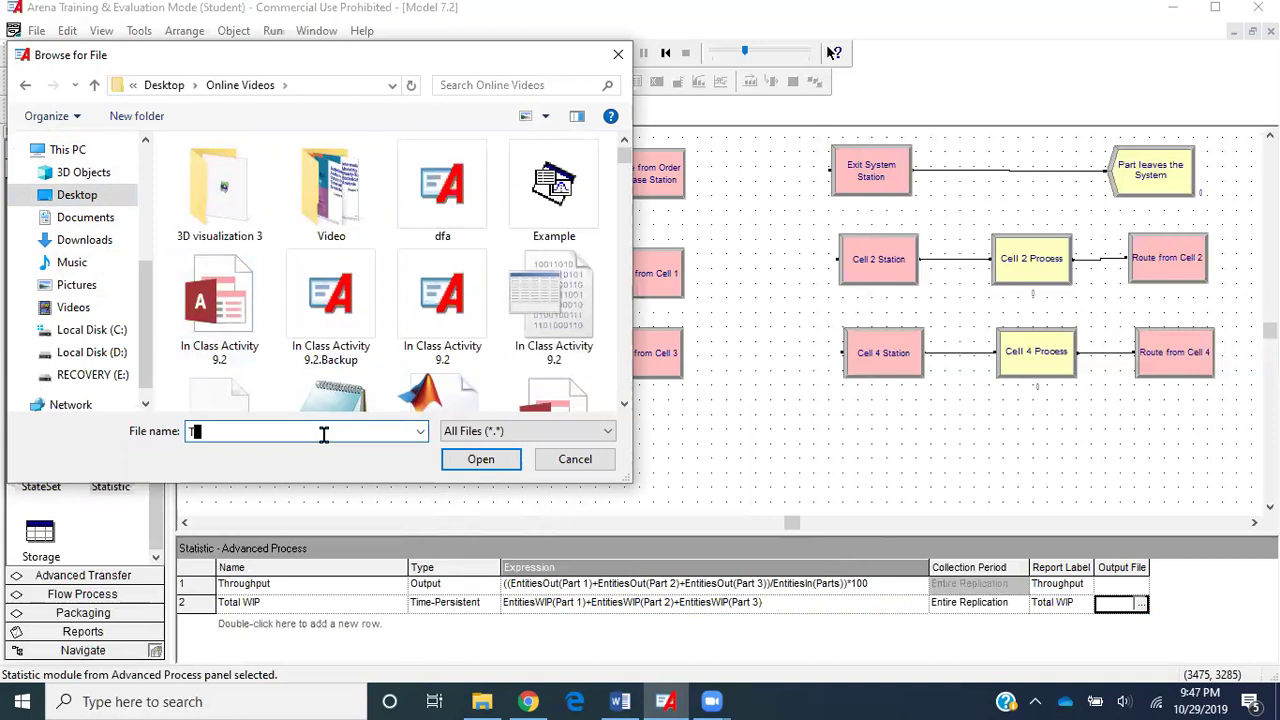
text(otal WI)
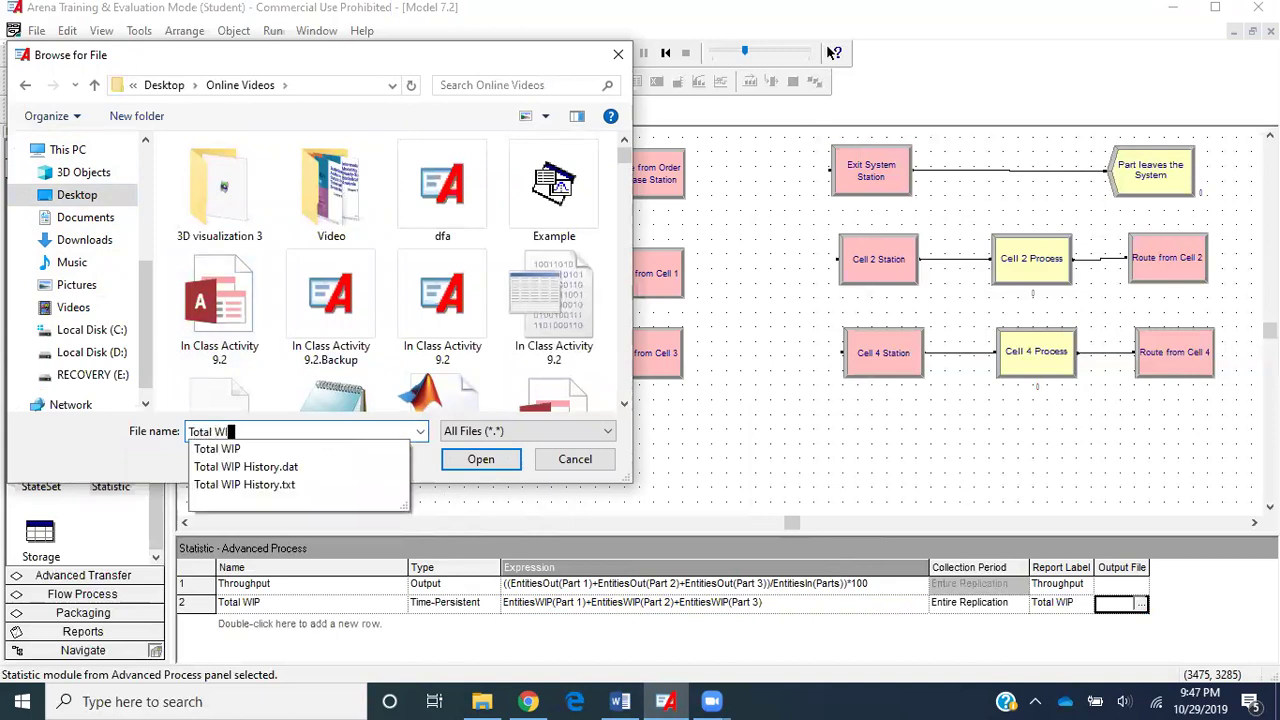
text(P History)
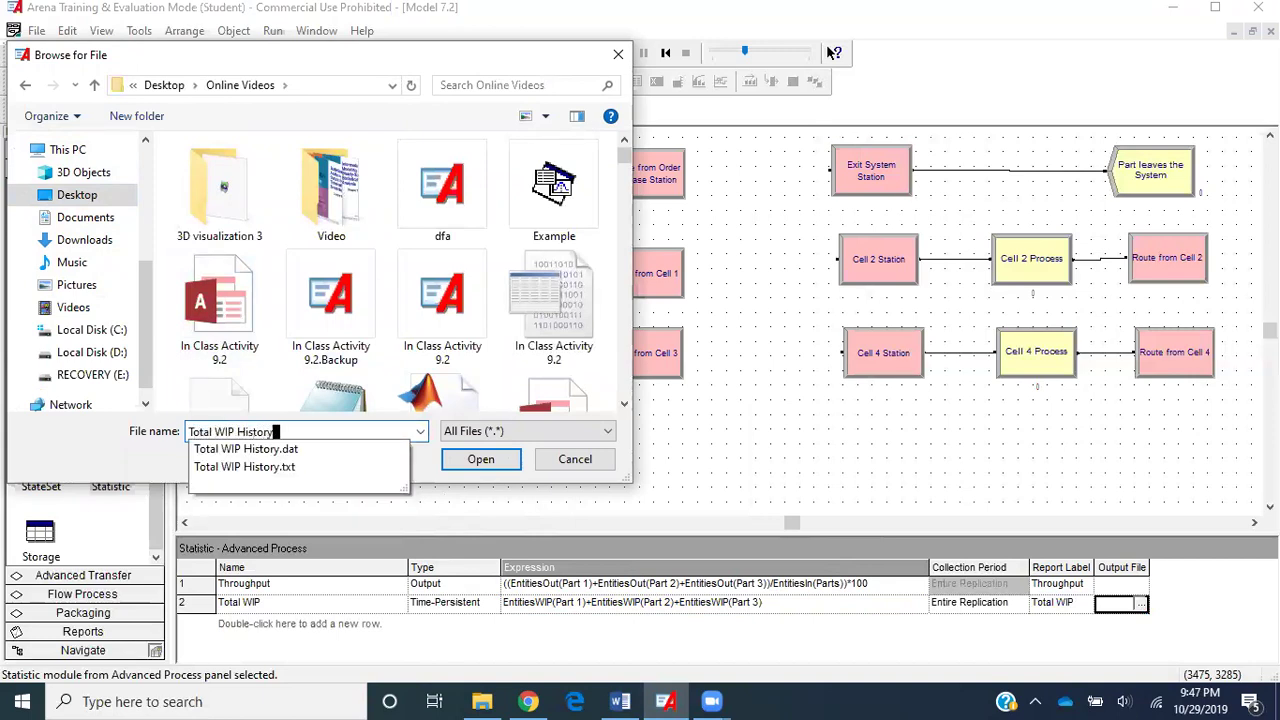
text(.dat)
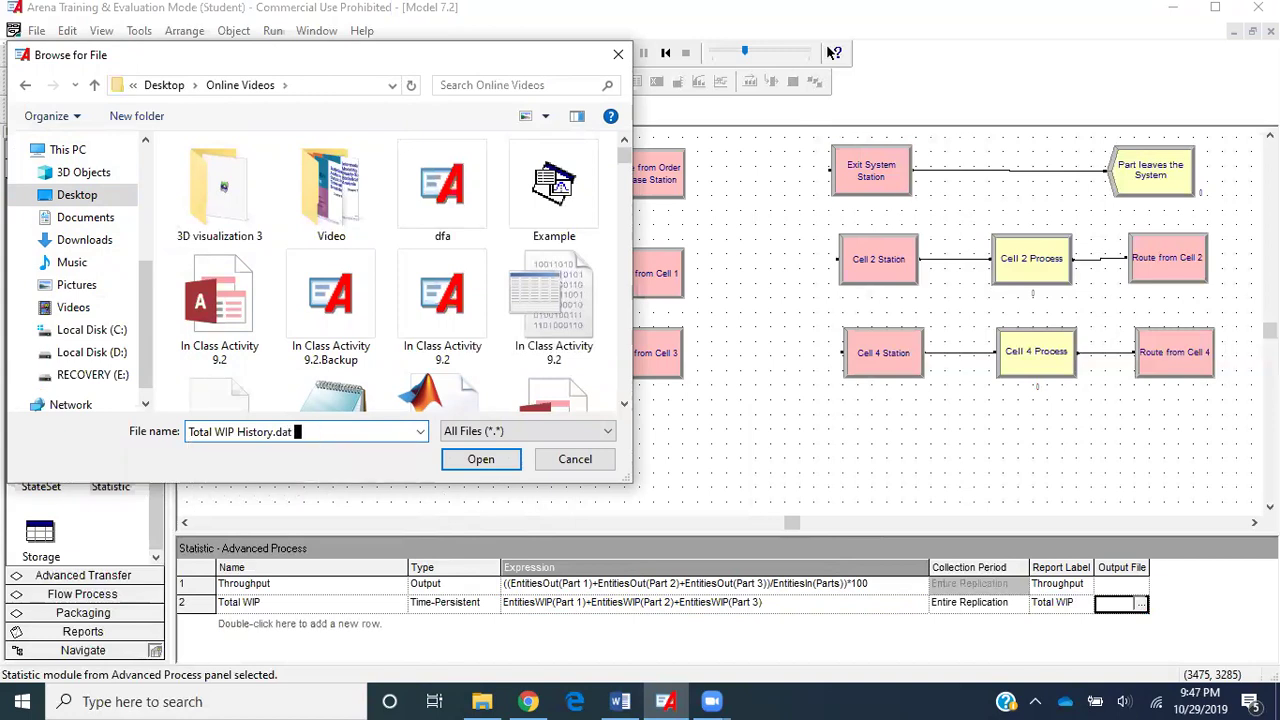
key(ctrl+a)
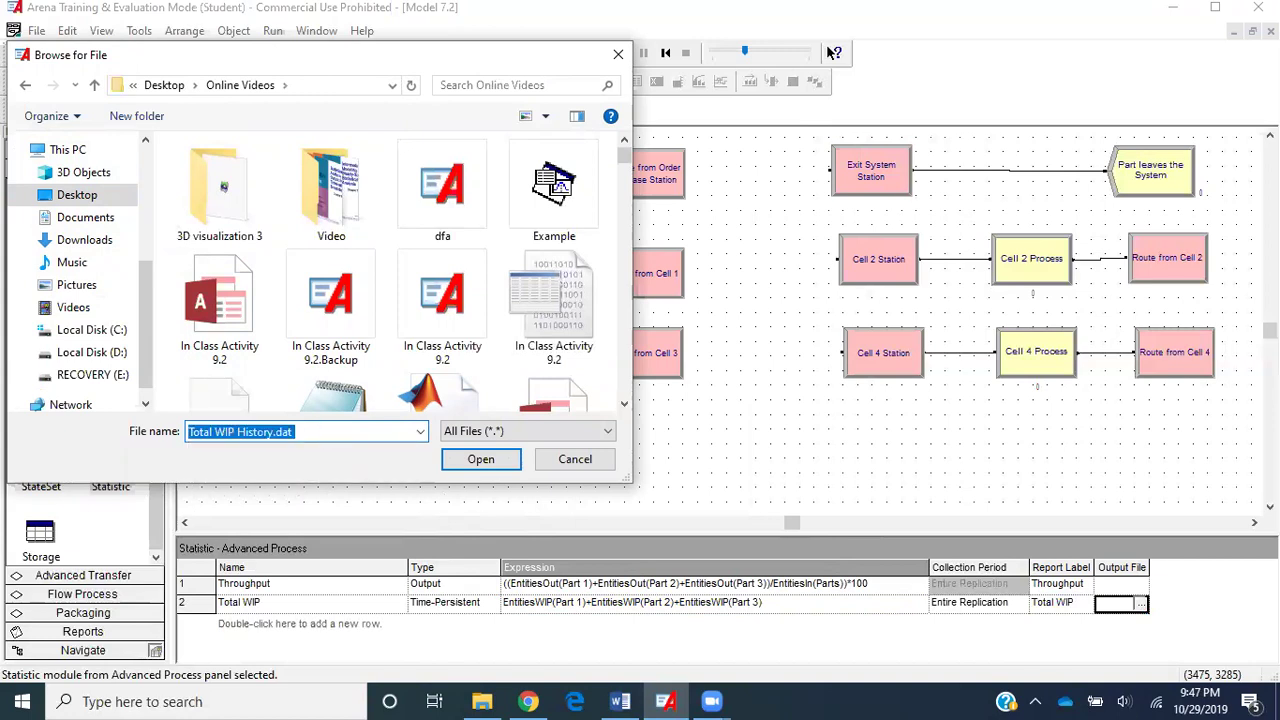
key(Return)
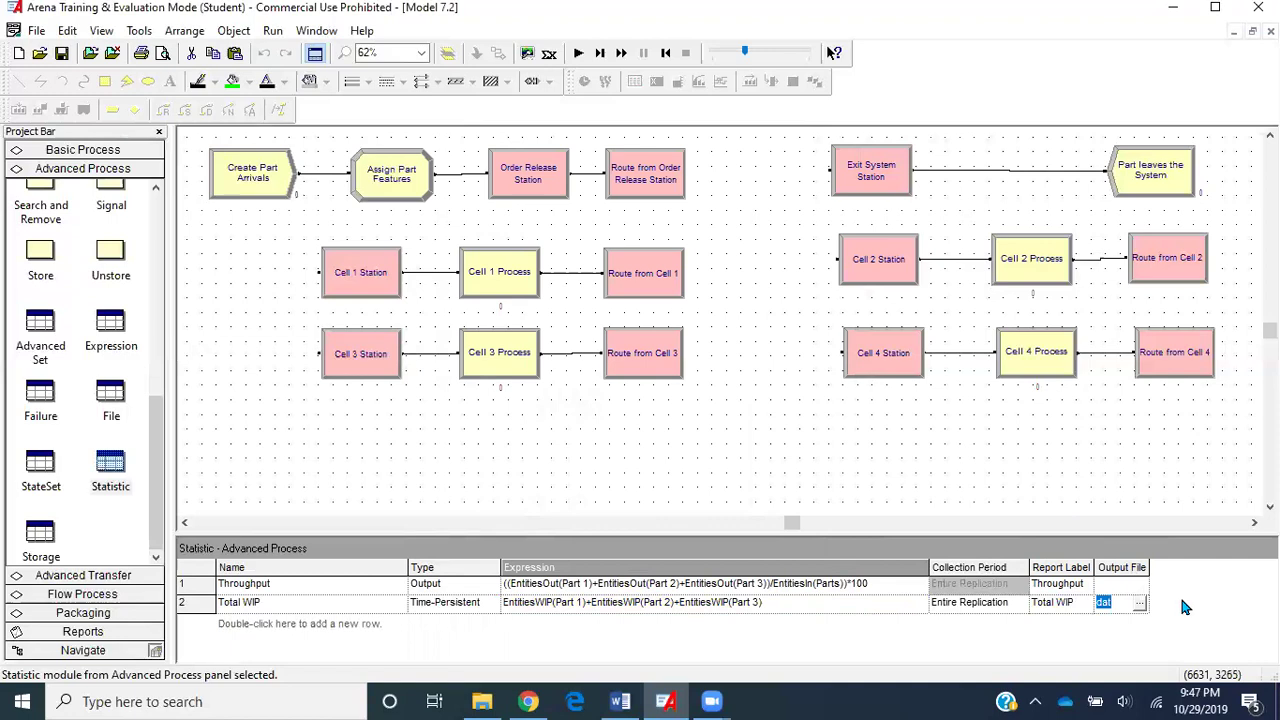
click(1144, 566)
drag(1154, 566, 1258, 566)
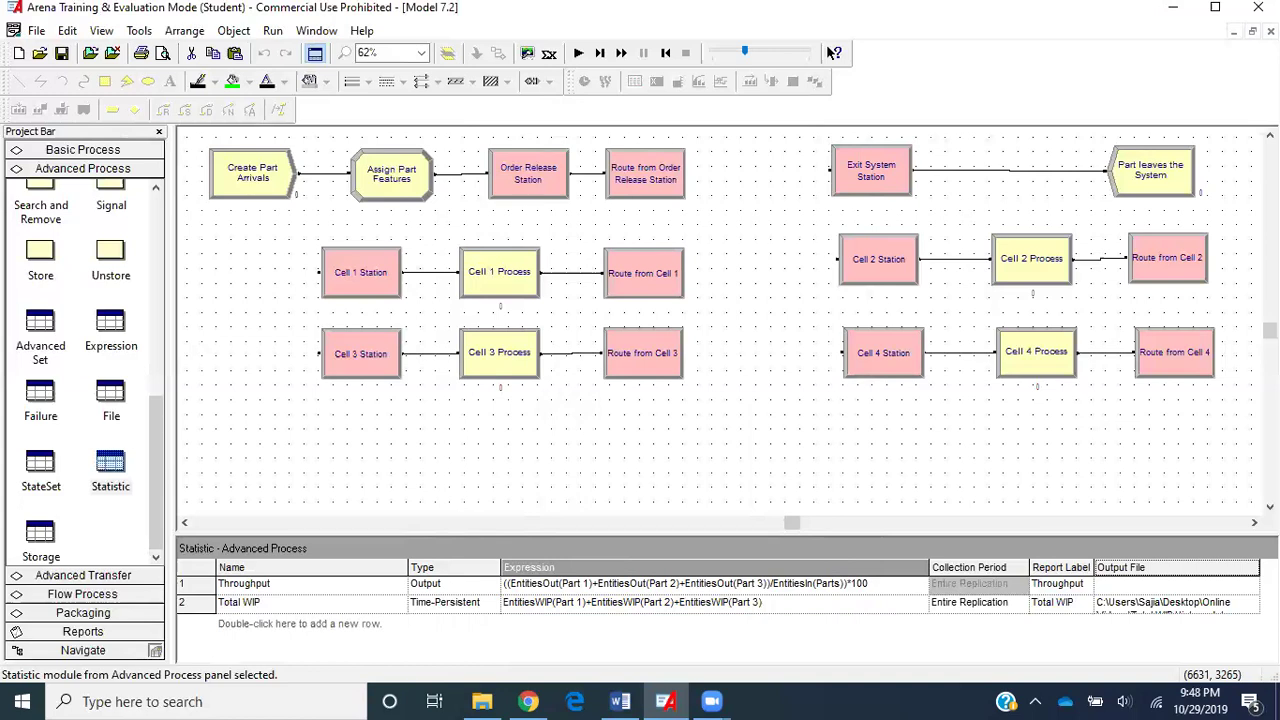
Add a third statistic named Cell 3 Process WIP and set its type to Time-Persistent.
double_click(355, 623)
click(329, 622)
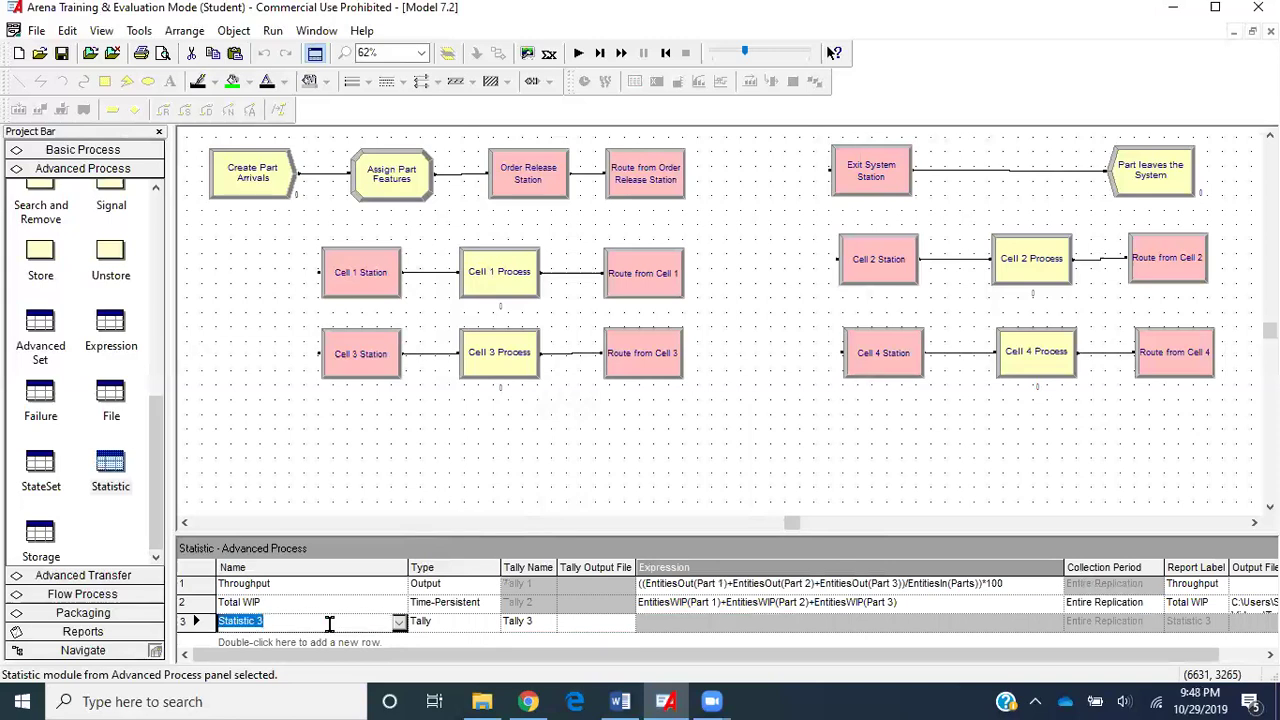
text(Cell 3 Process WIP)
click(443, 624)
click(492, 623)
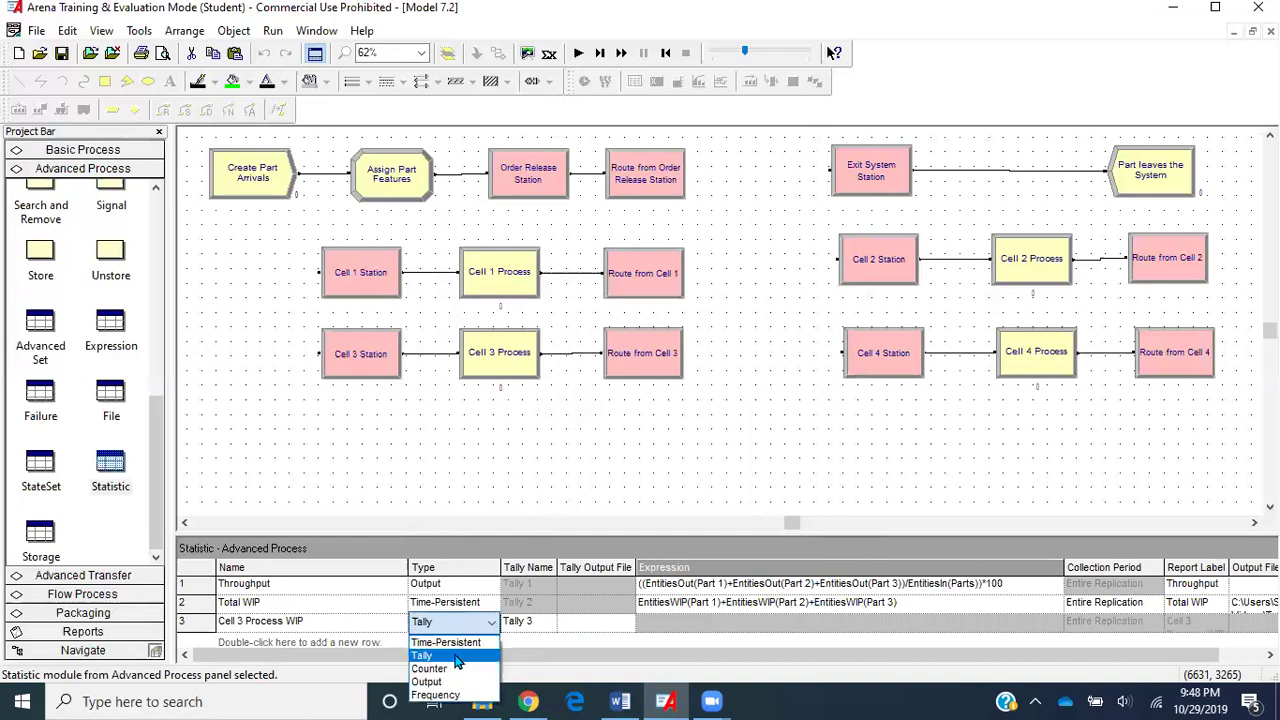
click(452, 635)
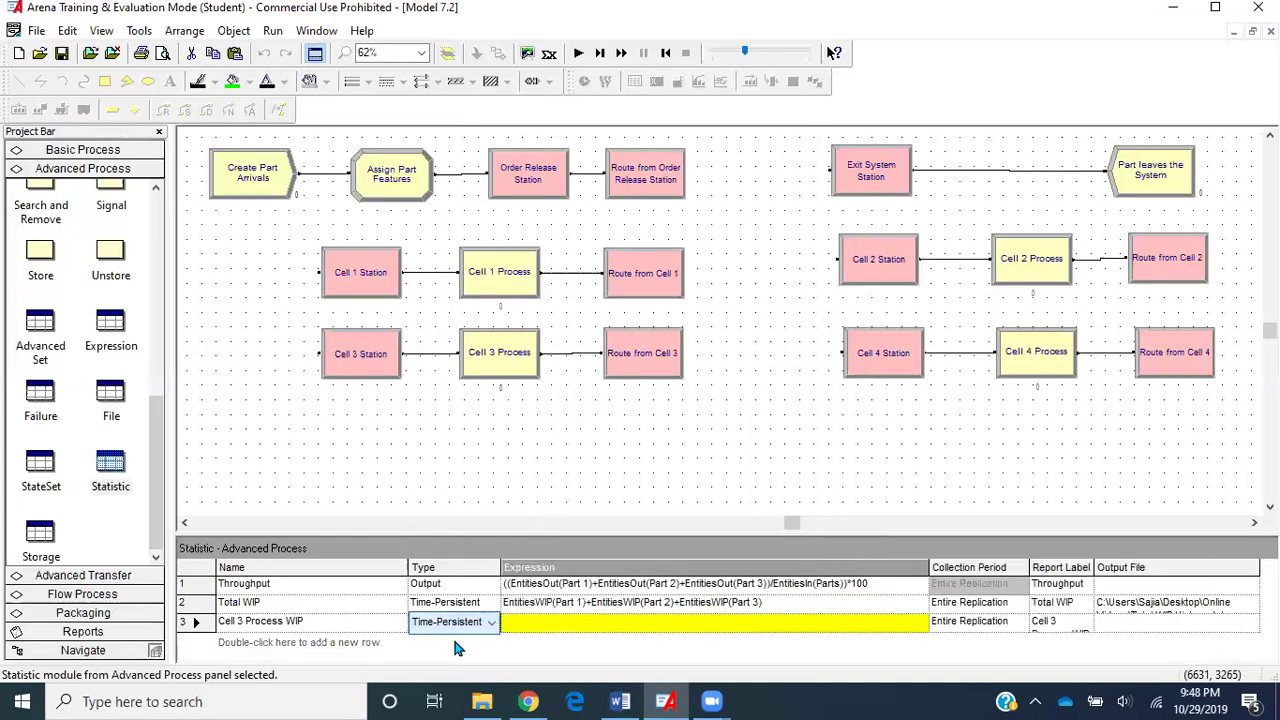
Build the Cell 3 Process WIP expression as Cell 3 Process.WIP from the process Number In Process variable, and widen the Report Label column.
click(588, 624)
right_click(588, 624)
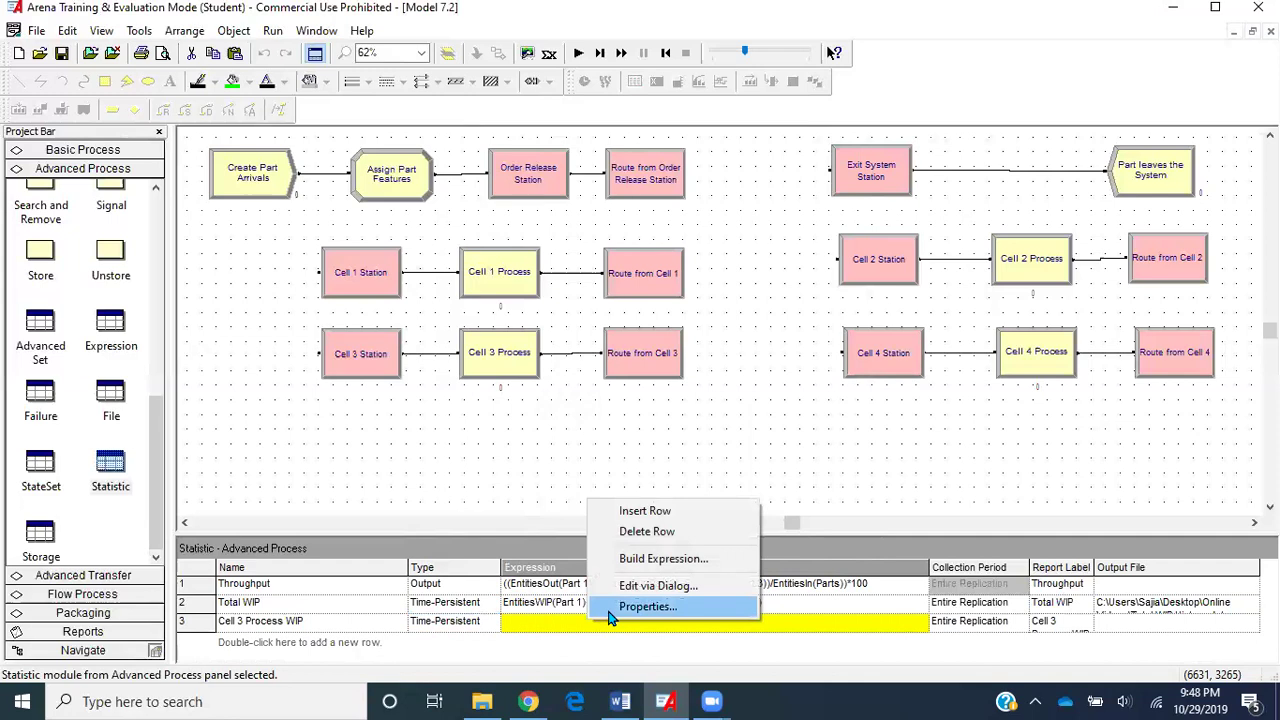
click(627, 562)
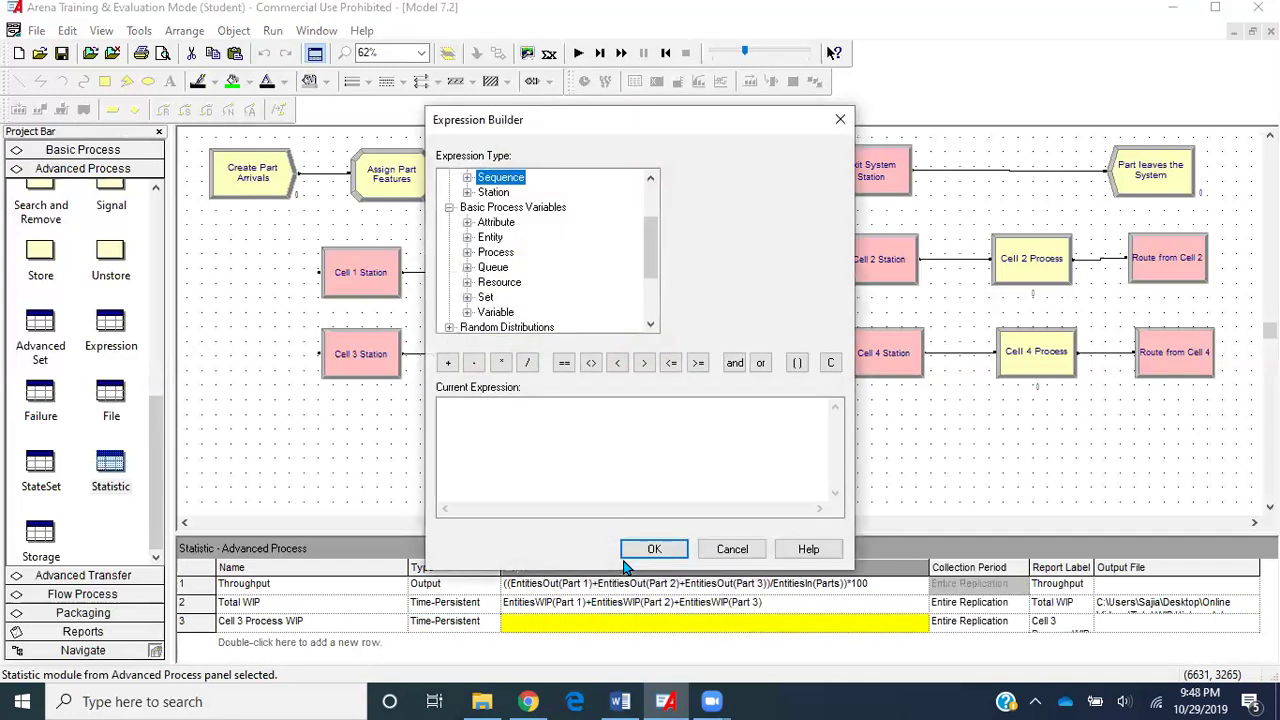
click(467, 253)
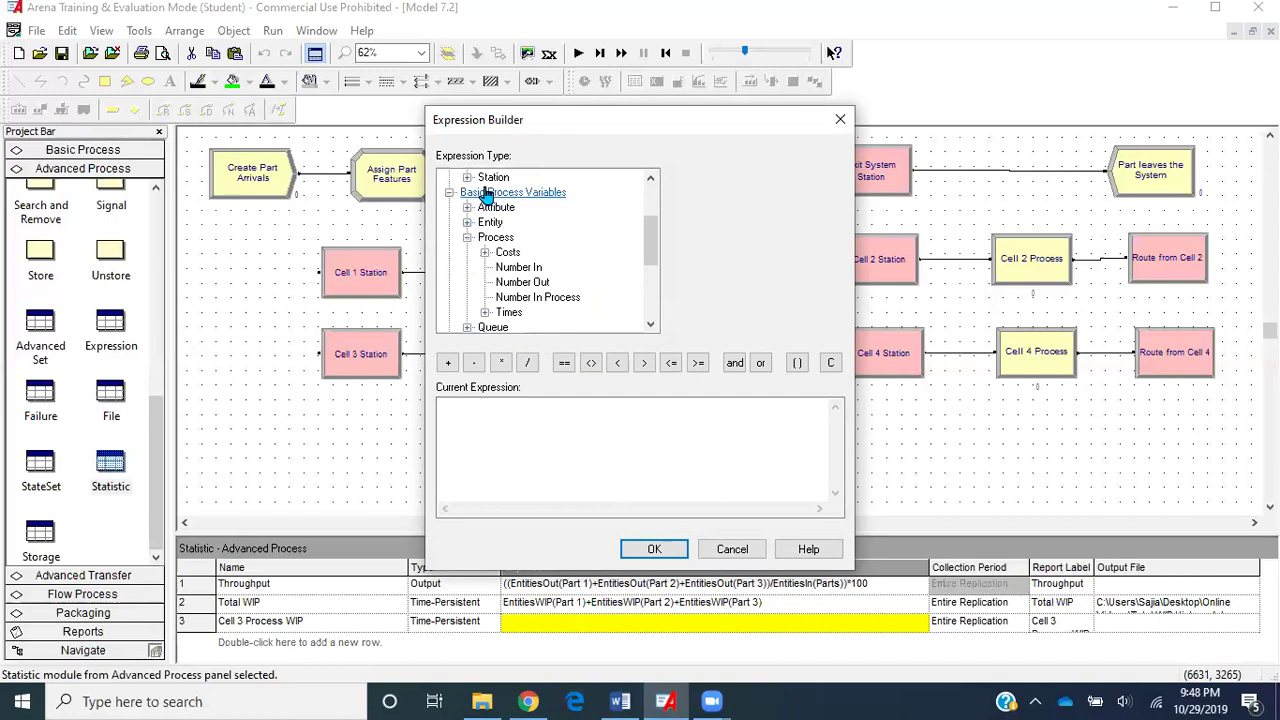
click(514, 300)
click(835, 178)
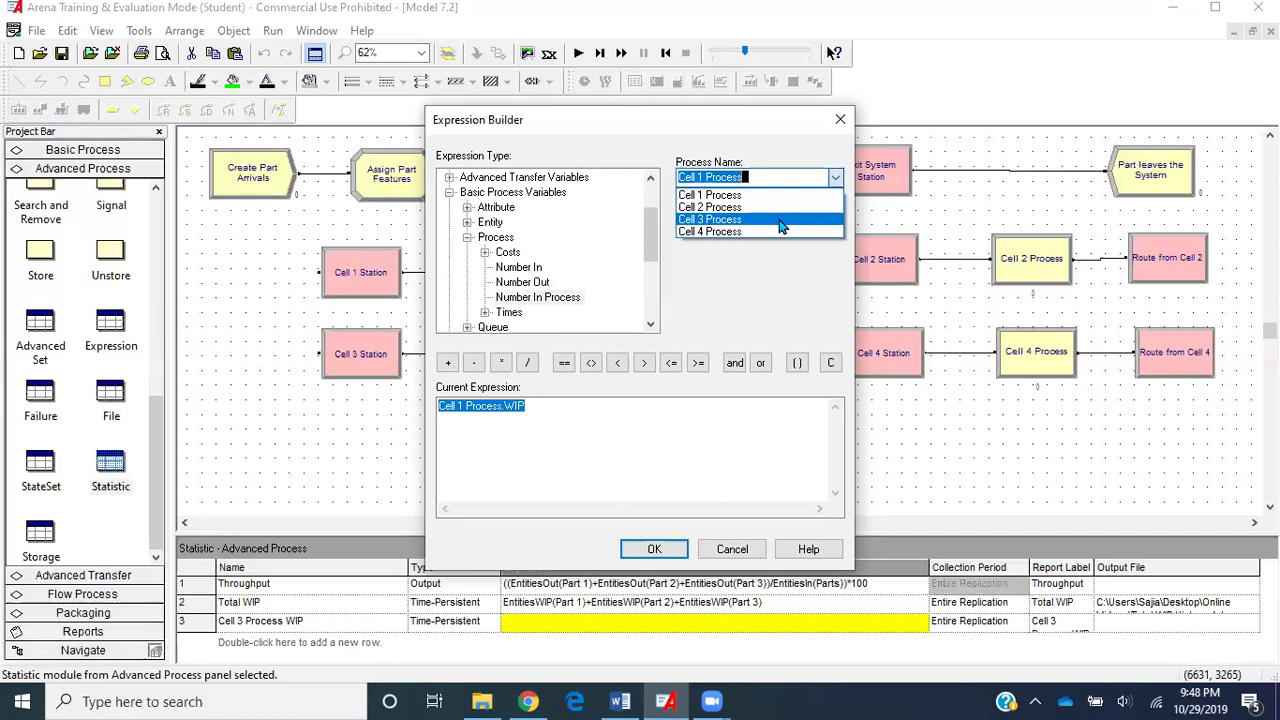
click(771, 232)
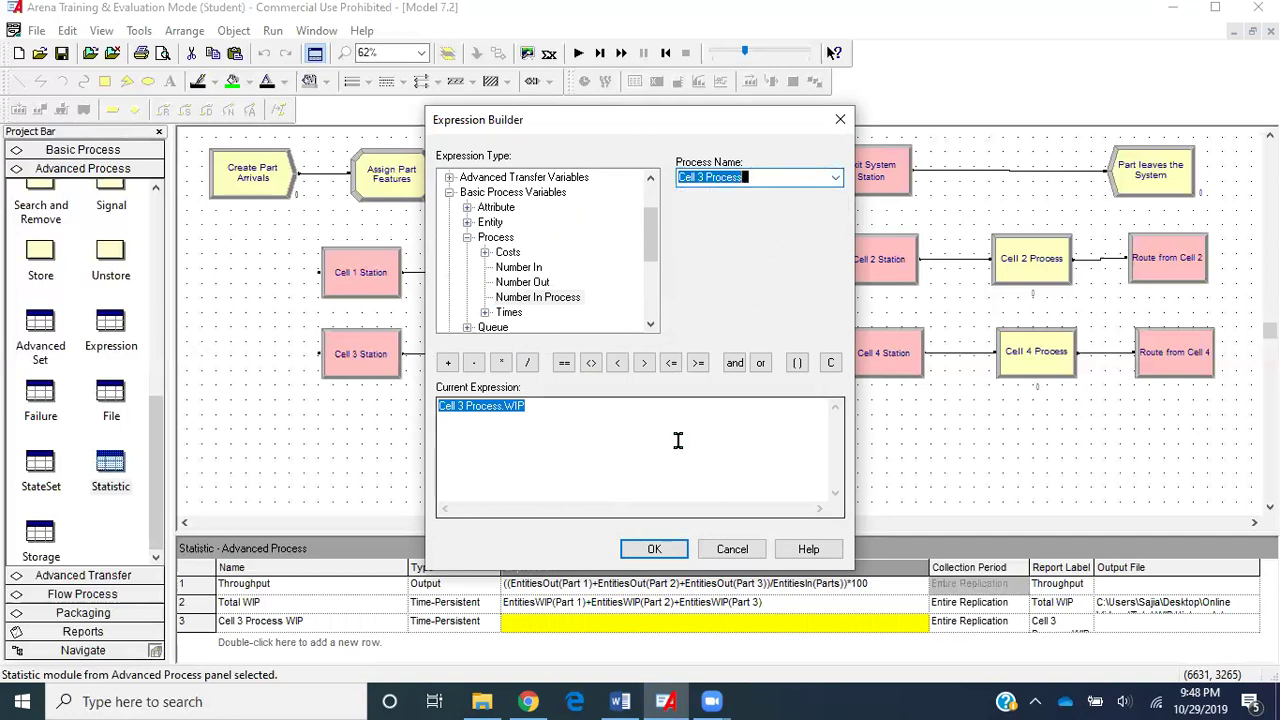
click(654, 549)
click(1064, 632)
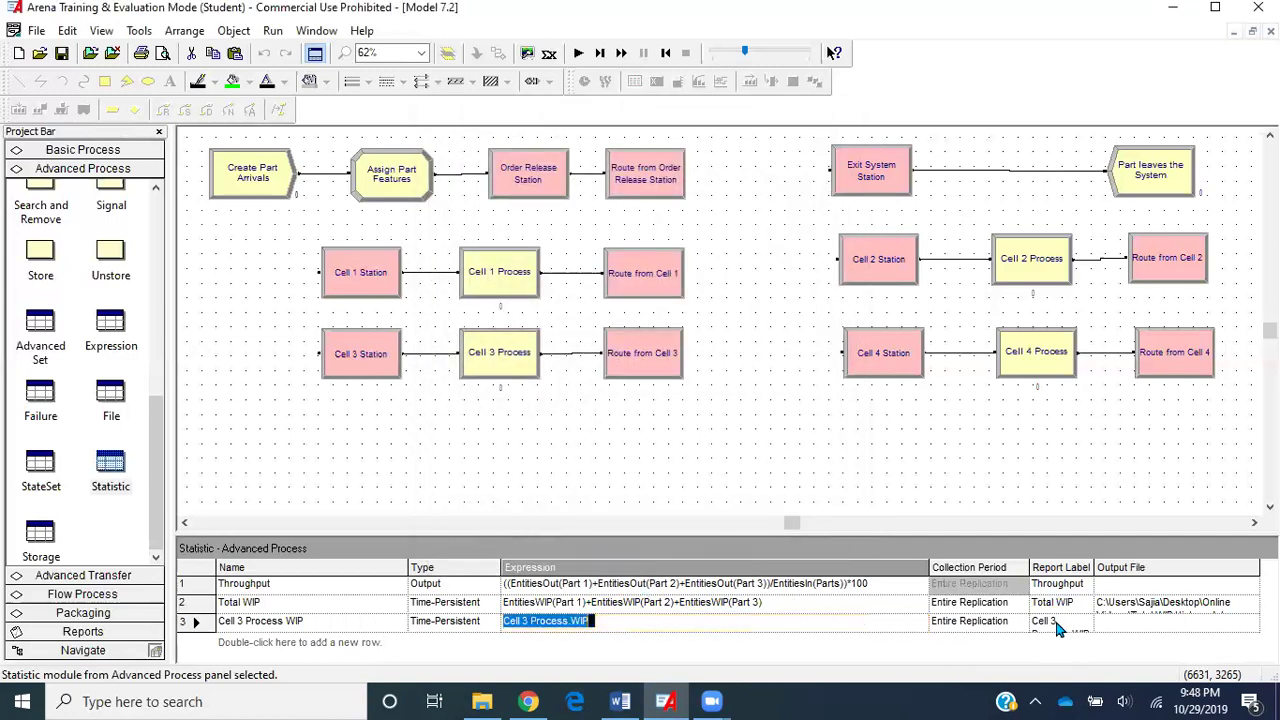
drag(1085, 568, 1148, 567)
Set the Cell 3 Process WIP statistic's output file to Cell 3 Process WIP History.dat in the Online Videos folder and save the model.
click(1180, 627)
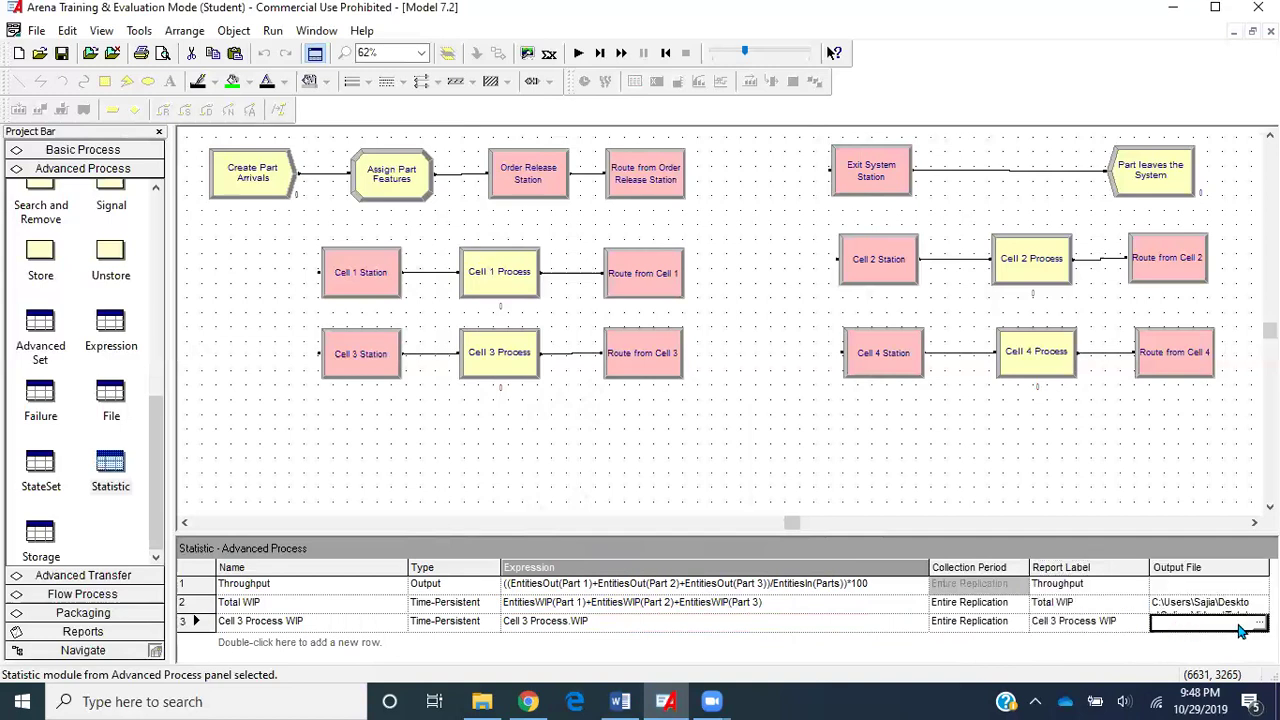
click(1261, 622)
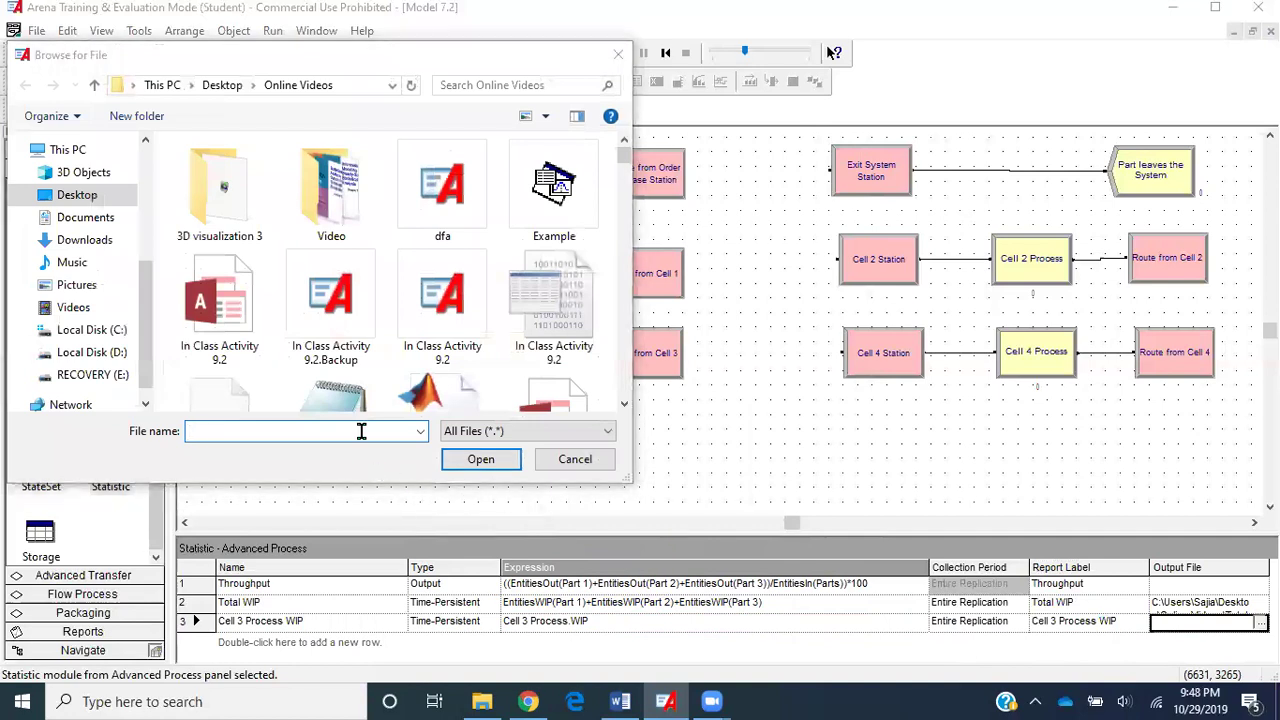
text(Cell 3)
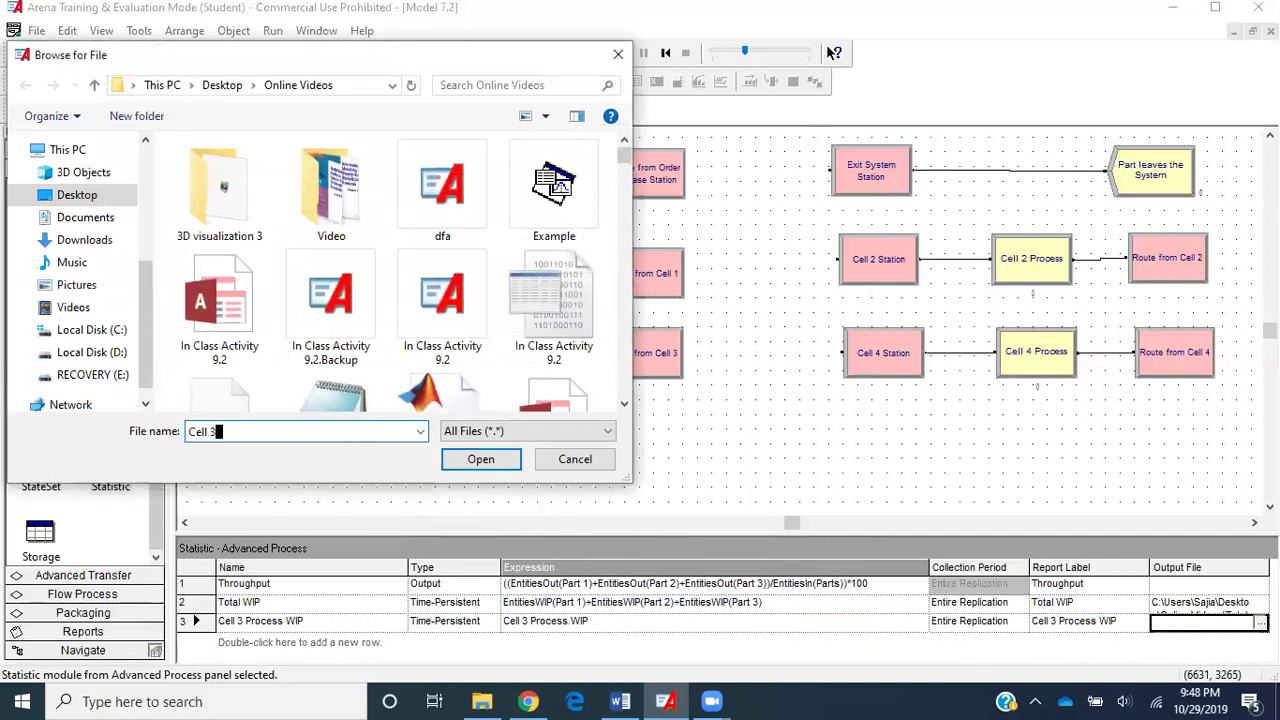
text( Process WIP Hist)
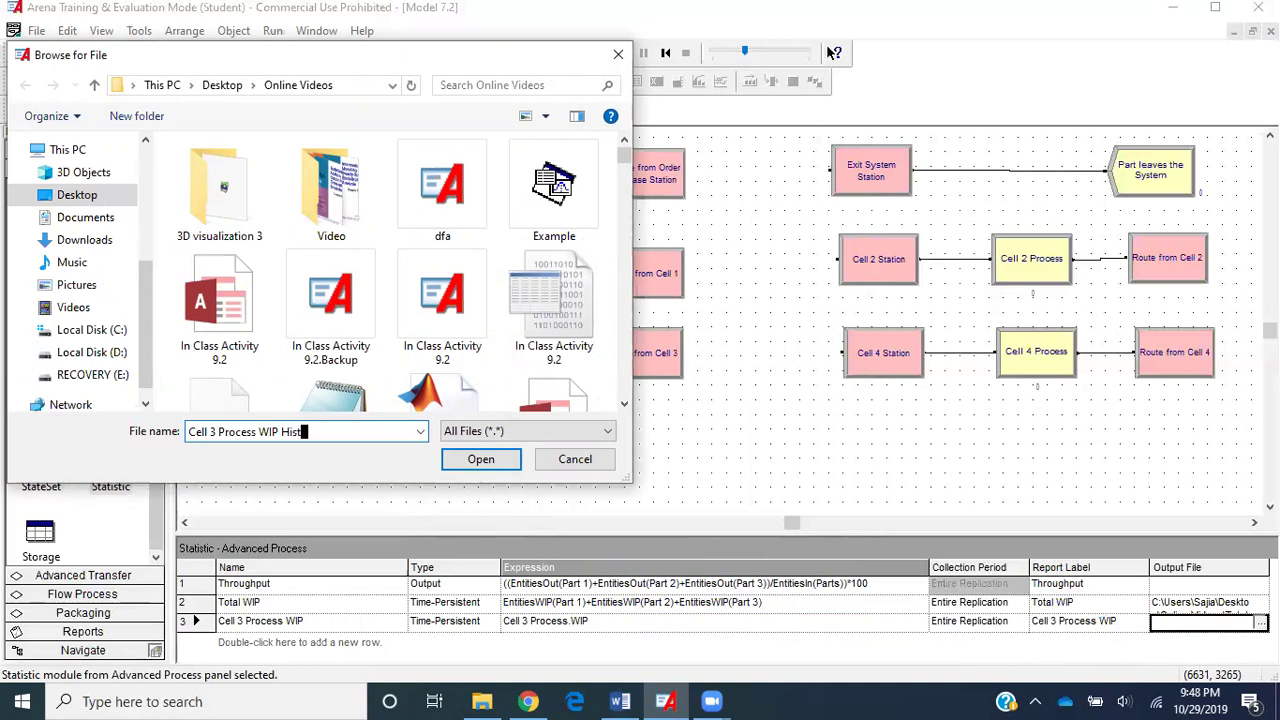
text(ory.dat)
key(Return)
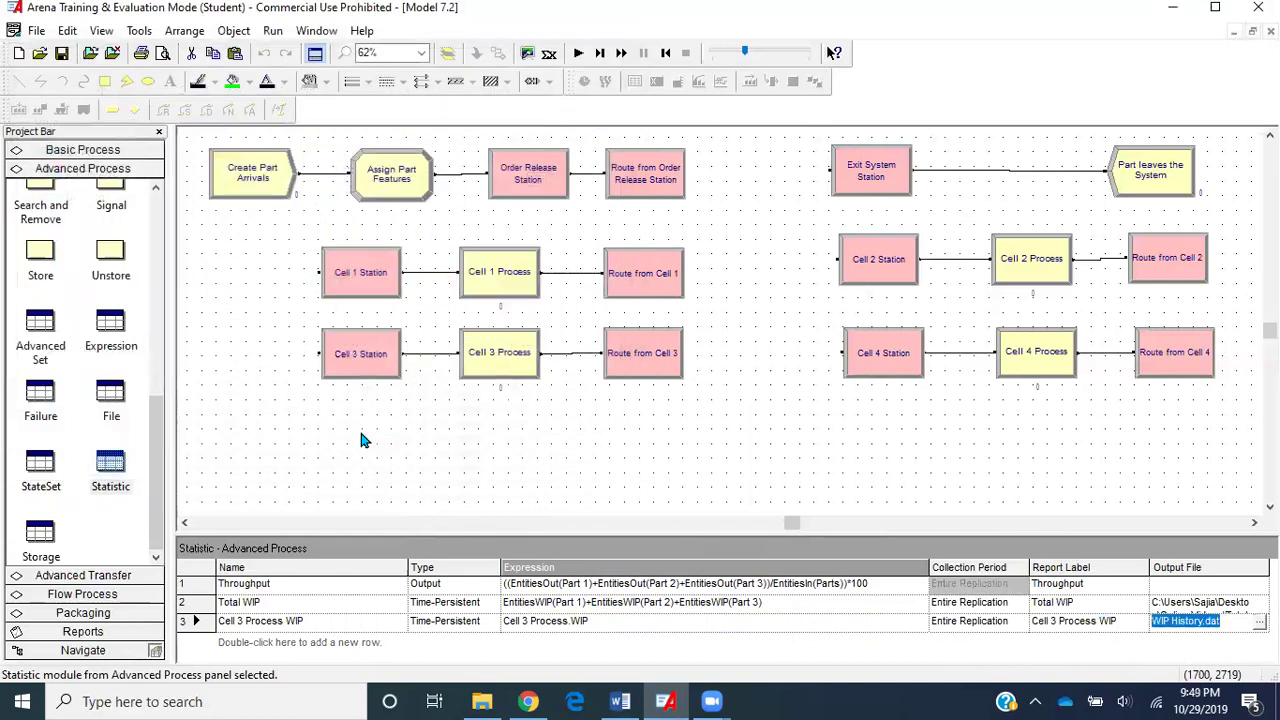
click(61, 53)
In Run Setup, set the project title to Model 7.2 and the description to "With Total WIP & Cell 3 Process WIP stat", and save the model.
click(272, 31)
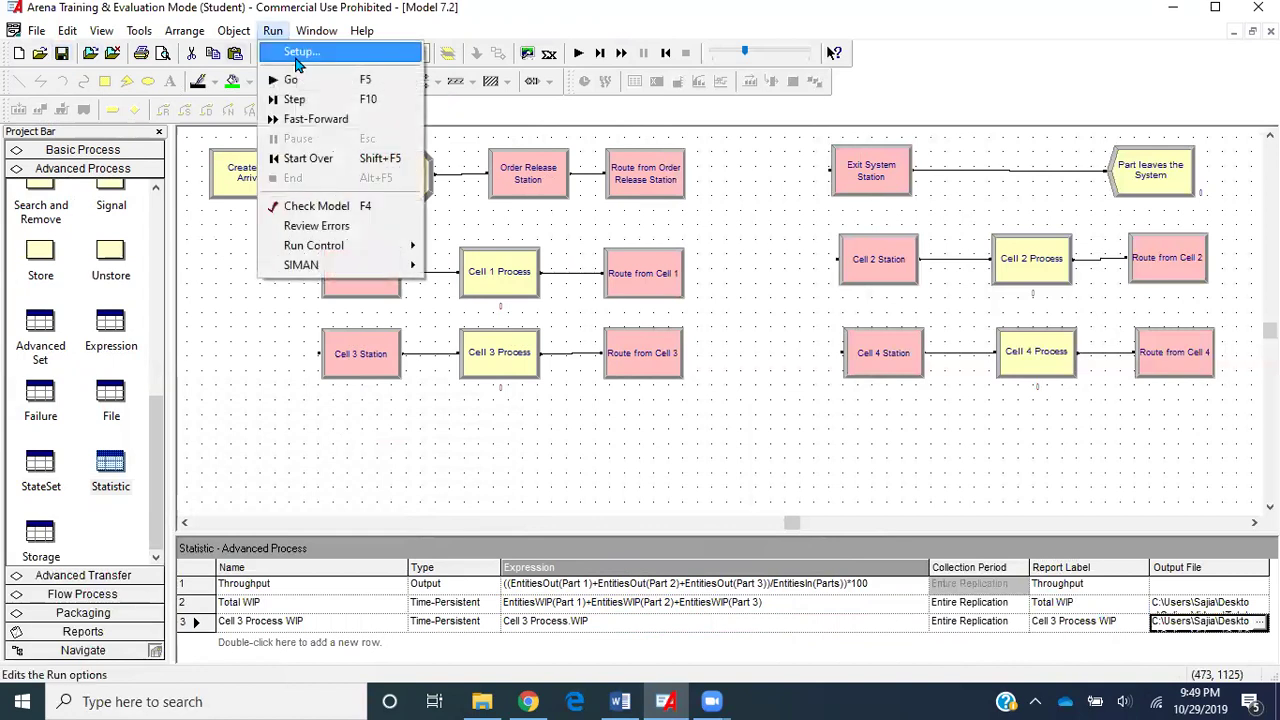
click(380, 48)
click(757, 143)
click(664, 200)
key(BackSpace)
text(2)
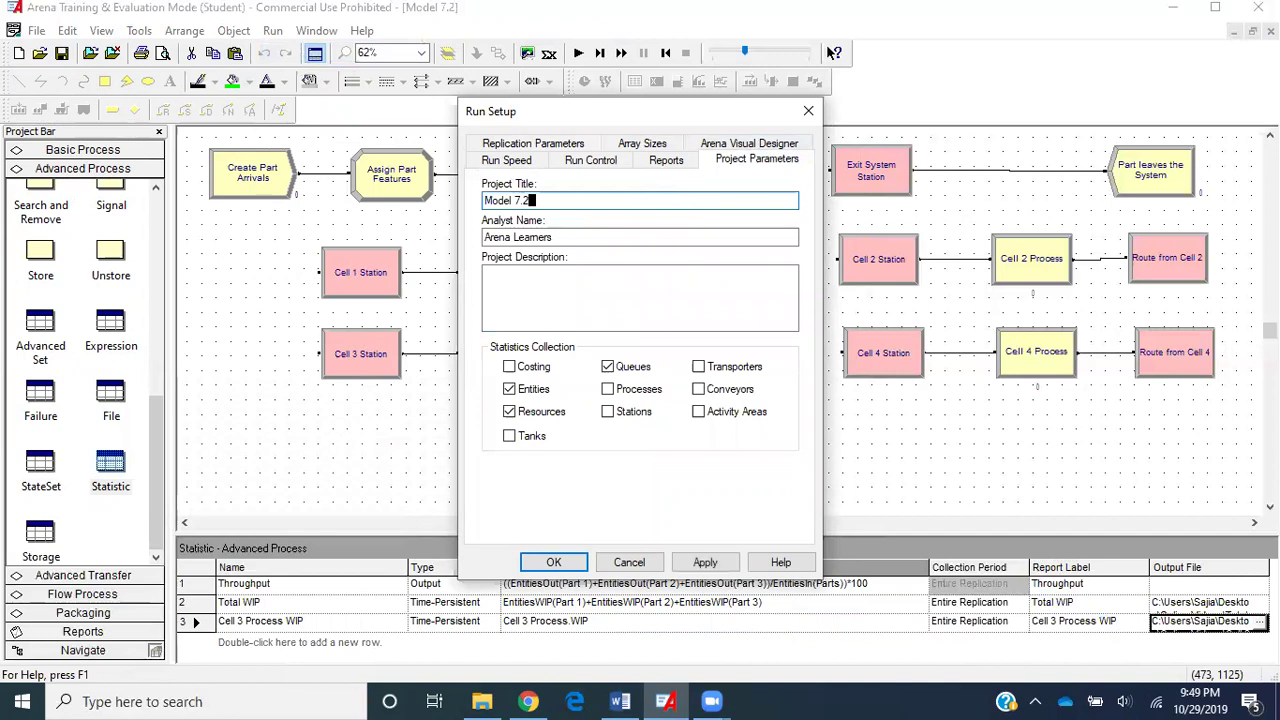
click(613, 289)
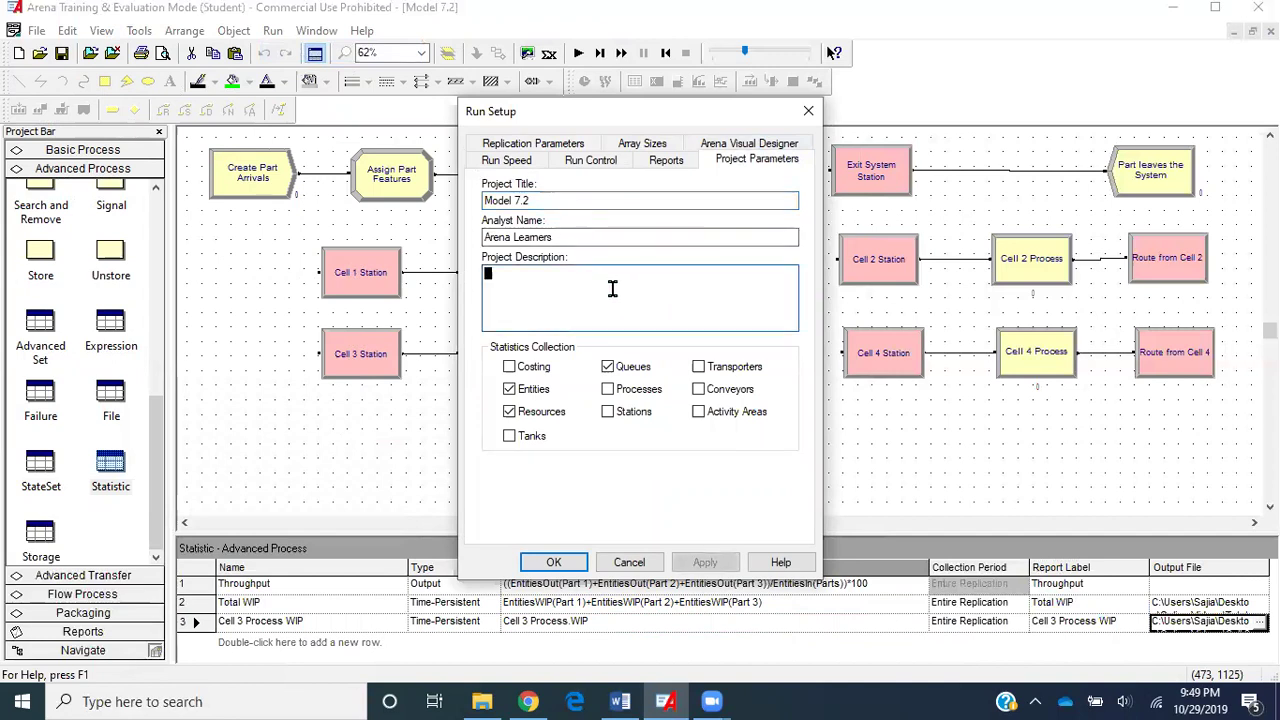
text(With Total WIP & Cell 3 Process WIP stat)
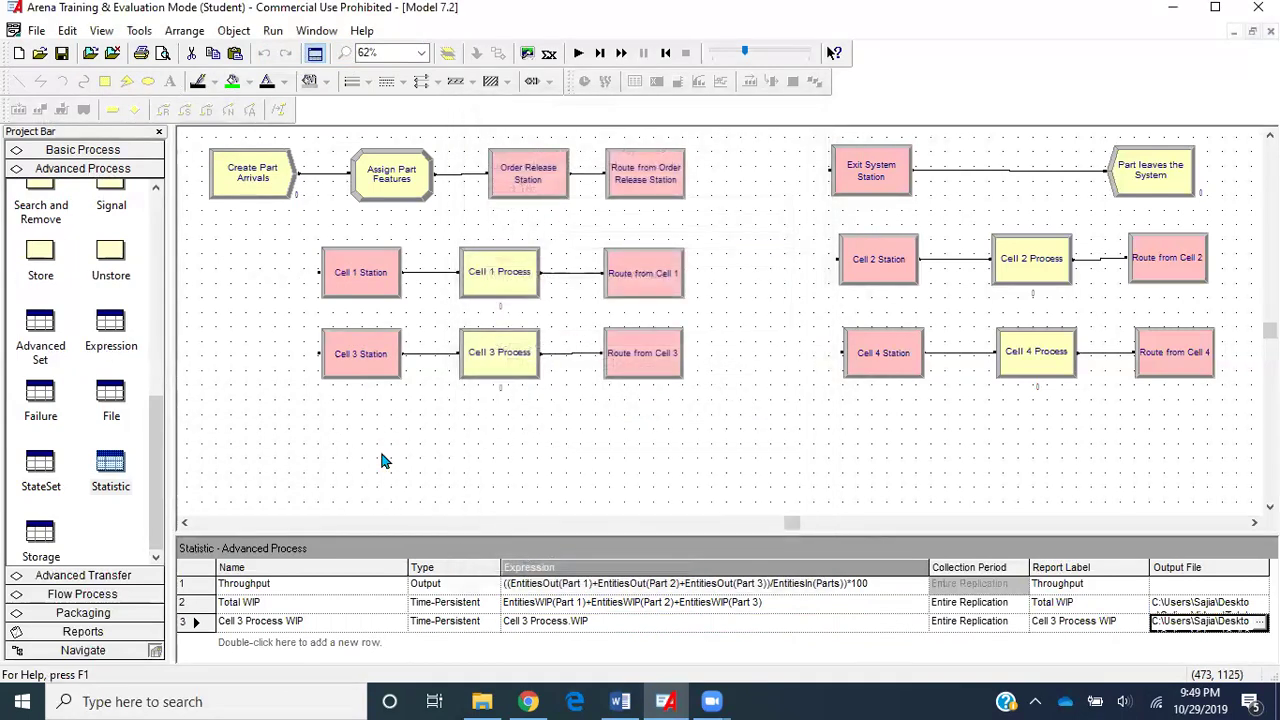
click(62, 54)
Turn on the Batch Run (No Animation) option for the model and save it.
click(274, 33)
mouse_move(368, 250)
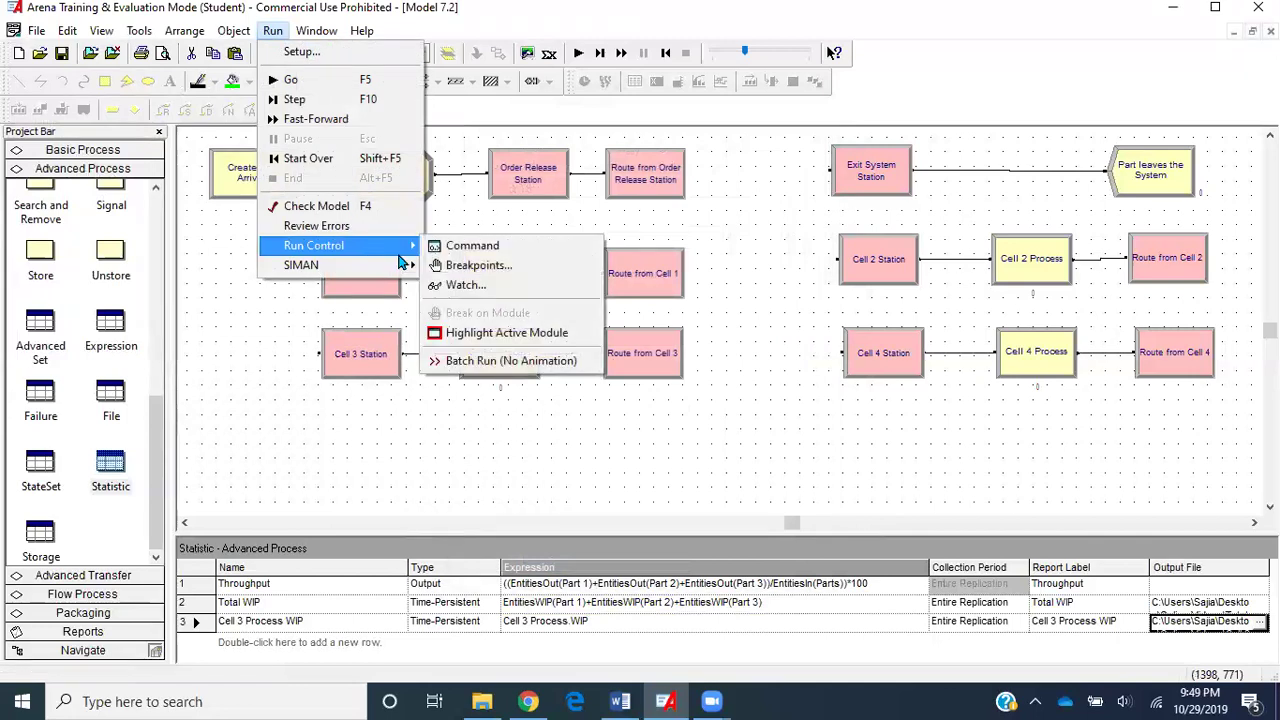
click(533, 361)
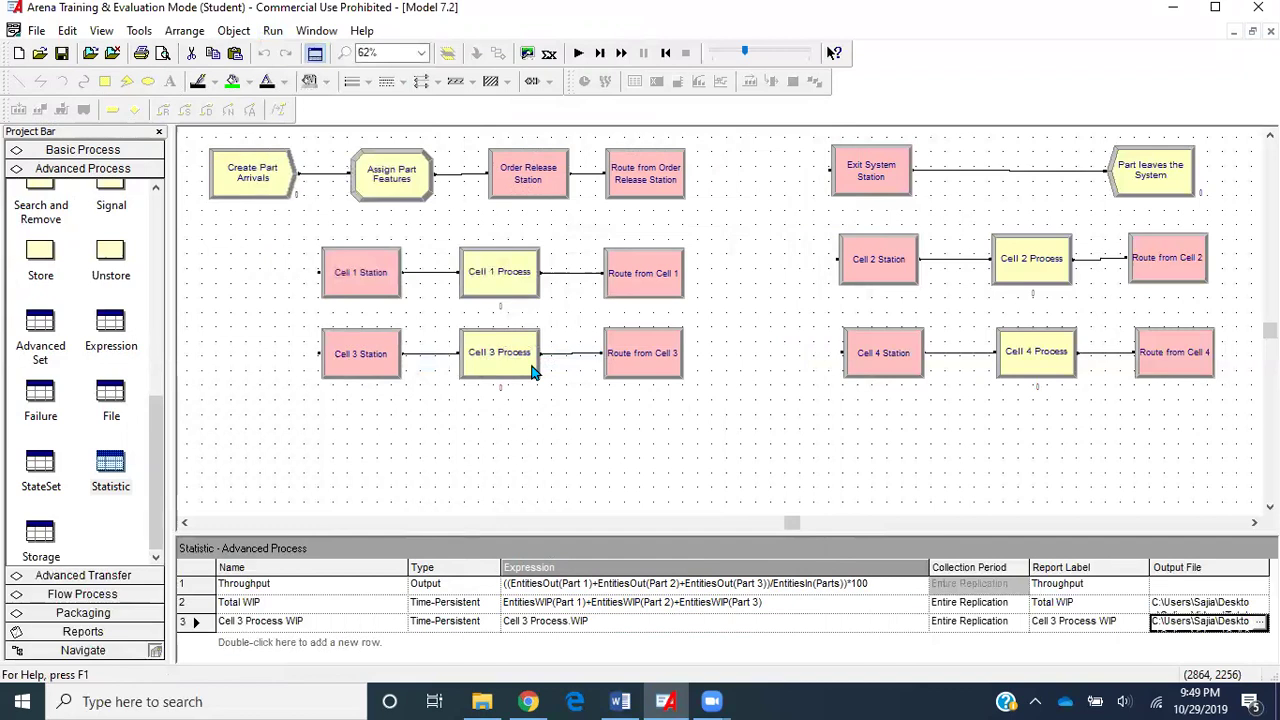
click(61, 53)
Run the simulation and open the user-specified Time Persistent statistics for Model 7.2 in the Category Overview report.
click(577, 53)
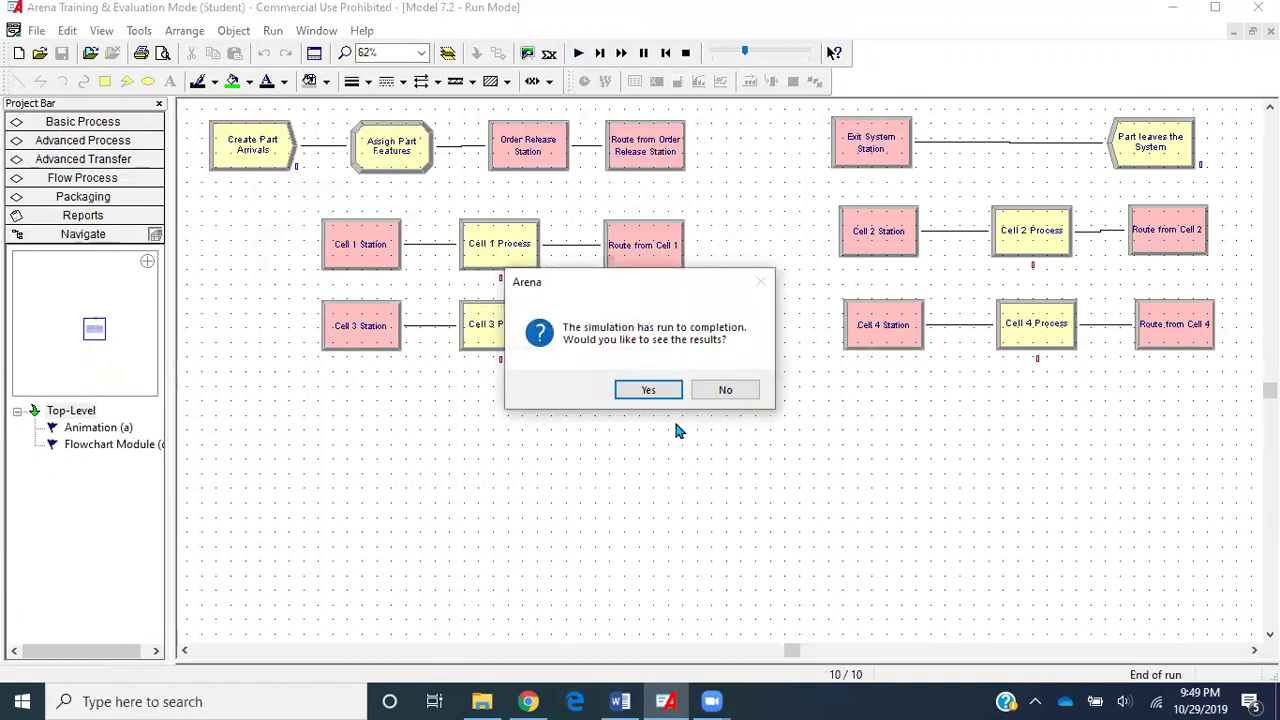
click(649, 390)
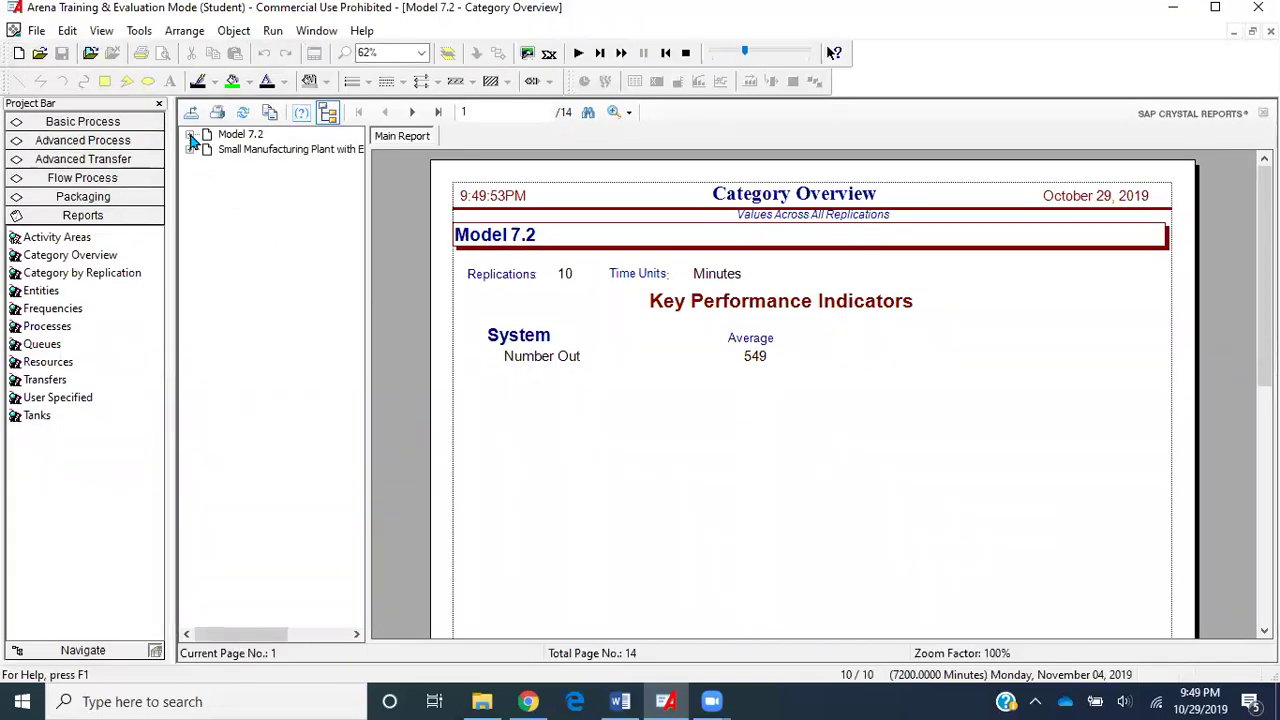
click(191, 150)
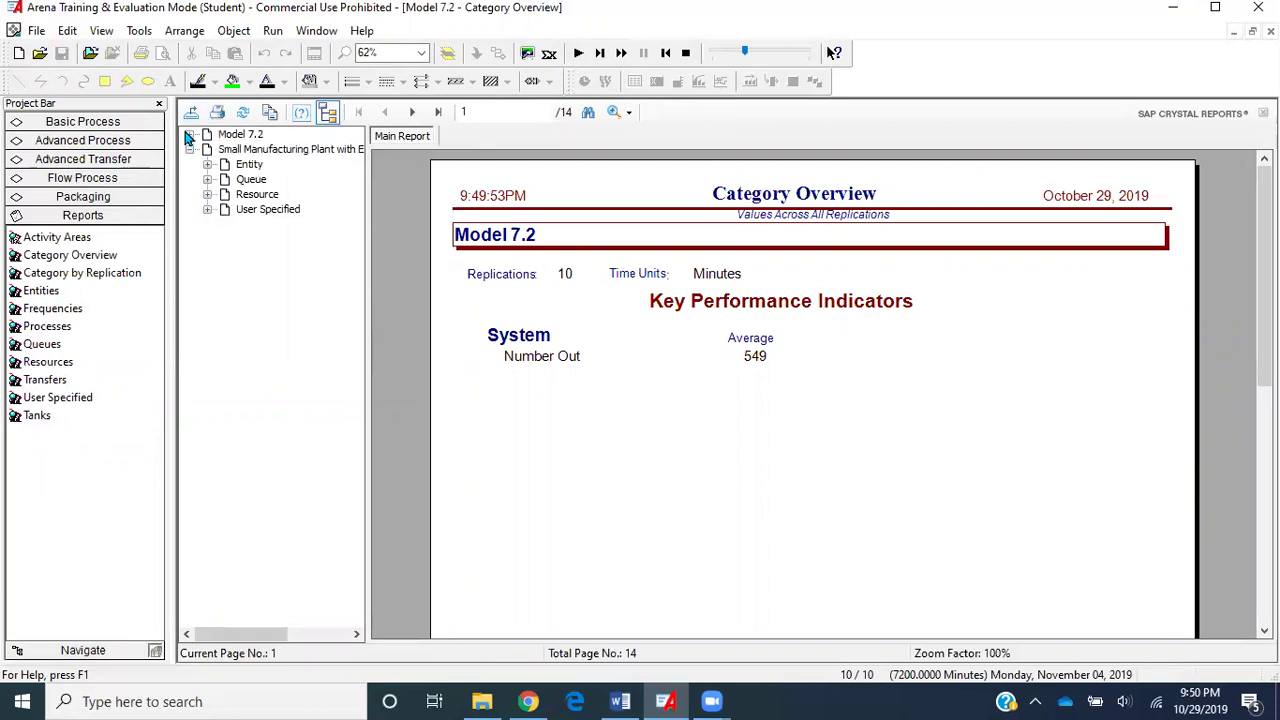
click(189, 136)
click(207, 194)
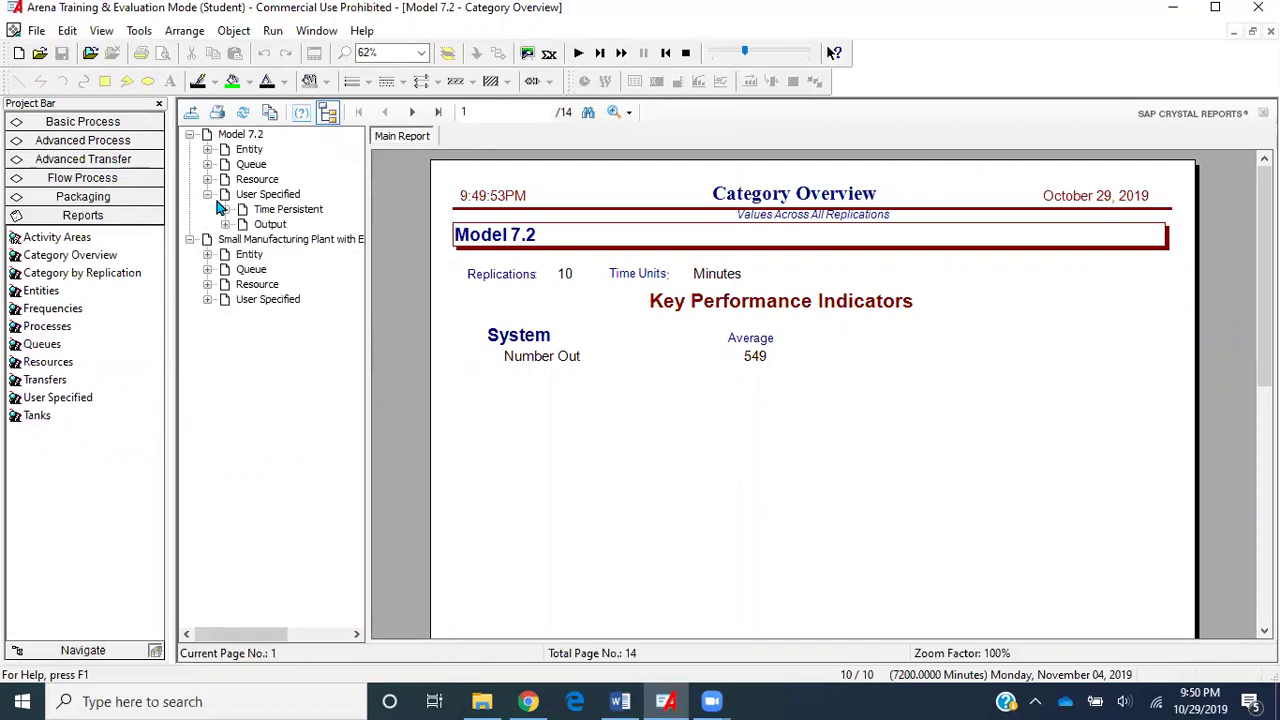
click(225, 210)
click(306, 224)
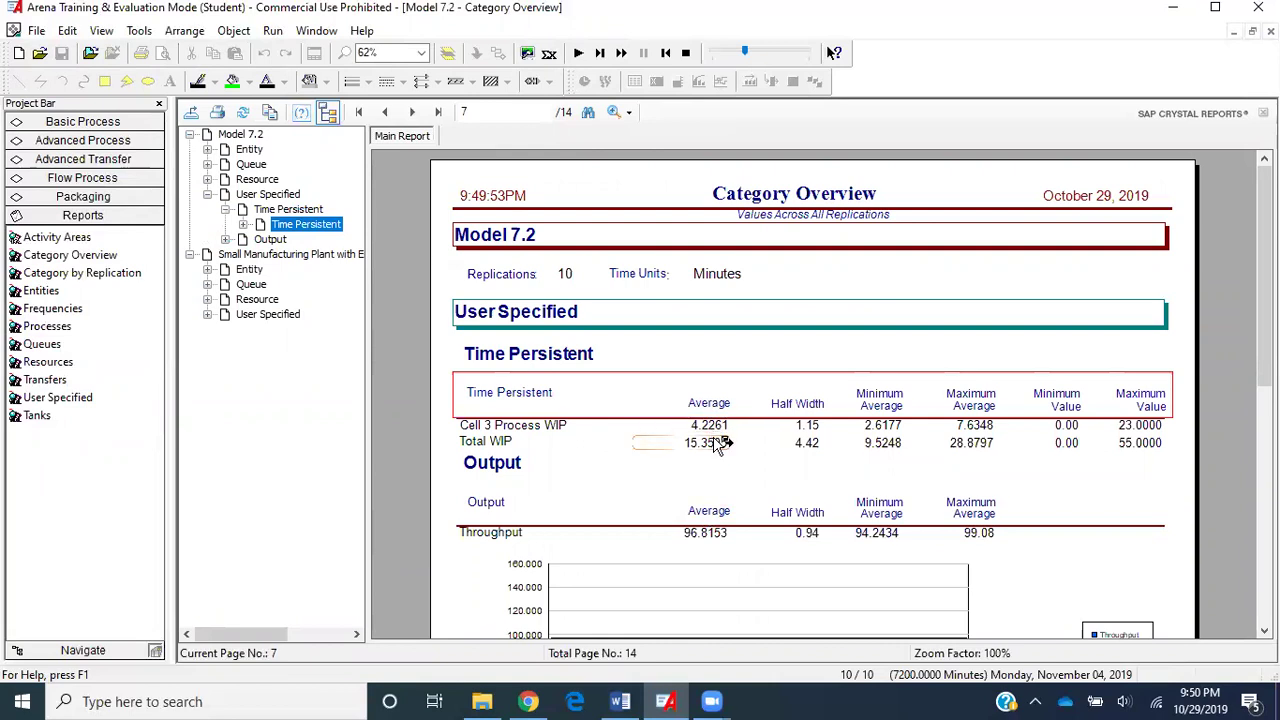
Switch to the Word document and delete the old result after "Total WIP without warmup" under Model 7.3.
click(620, 701)
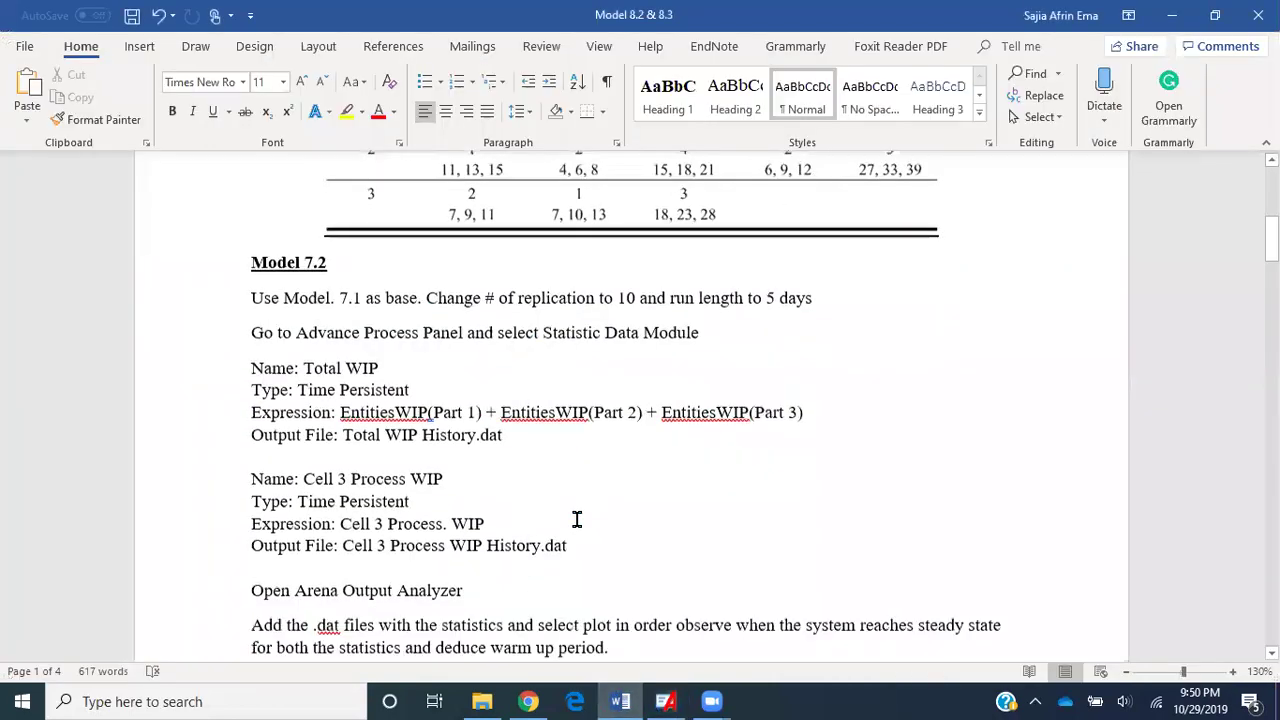
scroll(577, 519, down, 3)
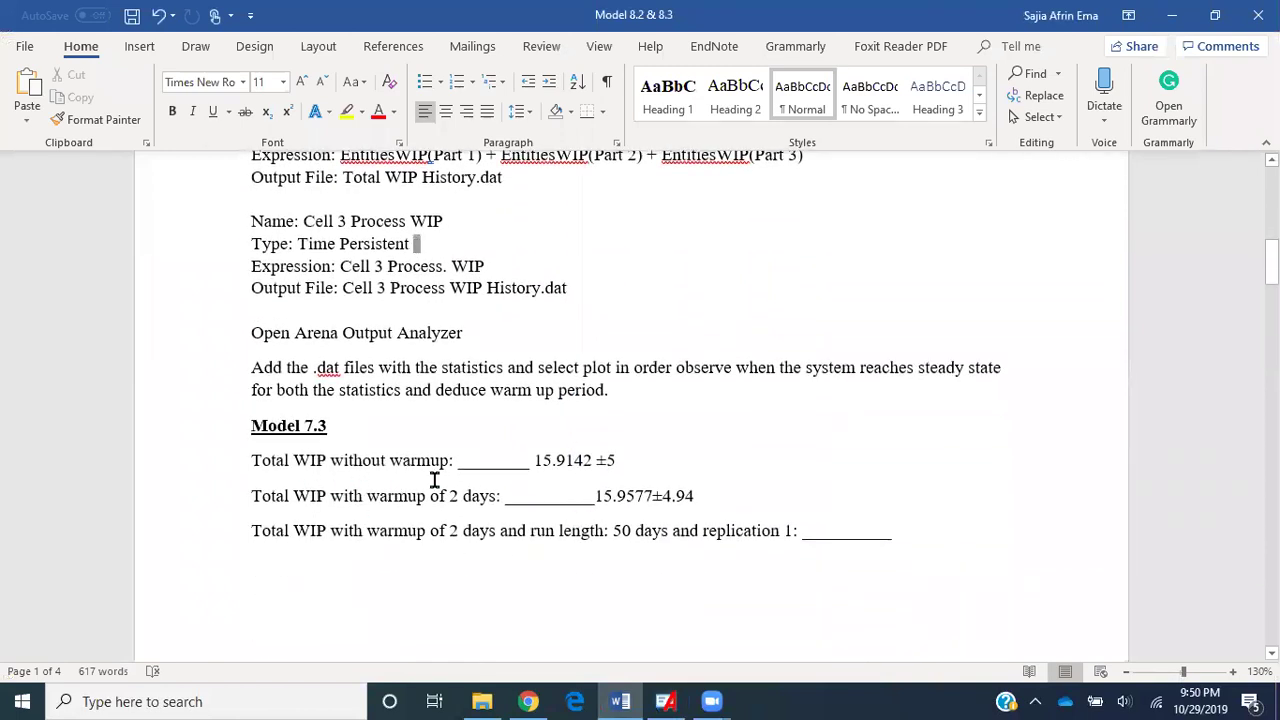
click(629, 460)
key(BackSpace)
key(BackSpace)
key(BackSpace)
key(BackSpace)
key(BackSpace)
key(BackSpace)
key(BackSpace)
key(BackSpace)
key(BackSpace)
key(BackSpace)
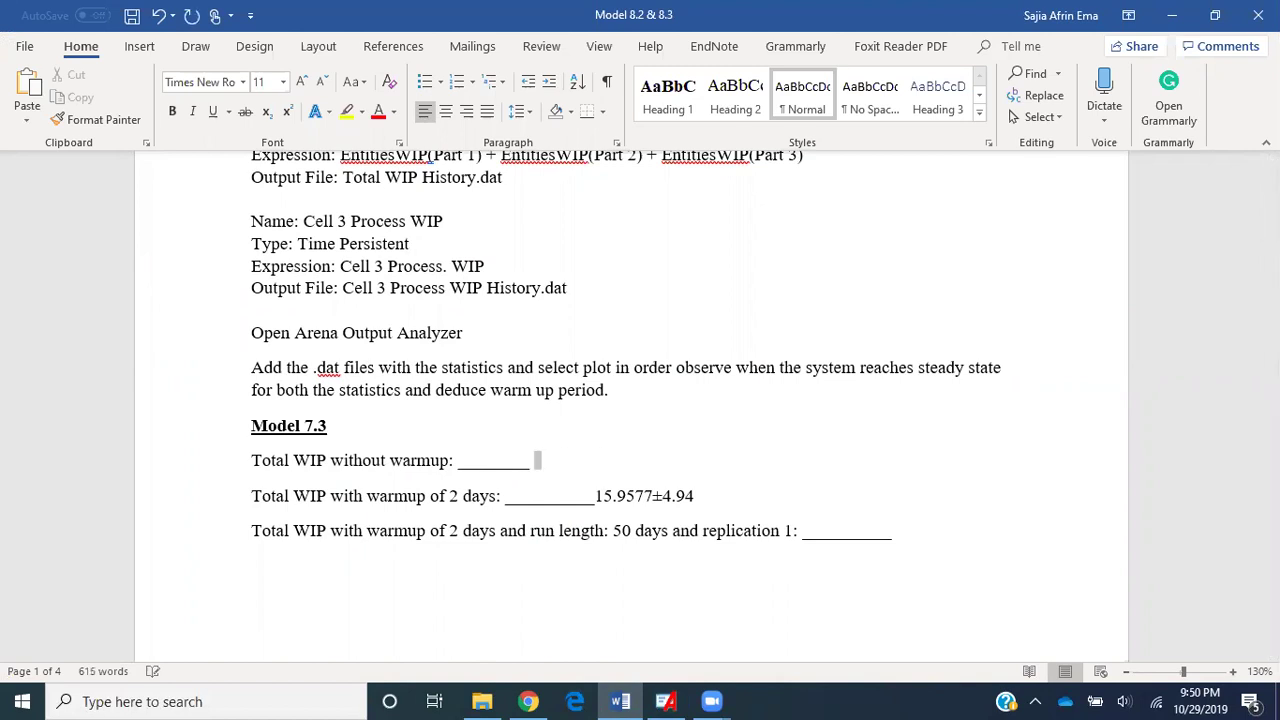
Check the Total WIP average and half width in Arena's report and enter 15.3505 in Word as the Total WIP without warmup.
click(672, 700)
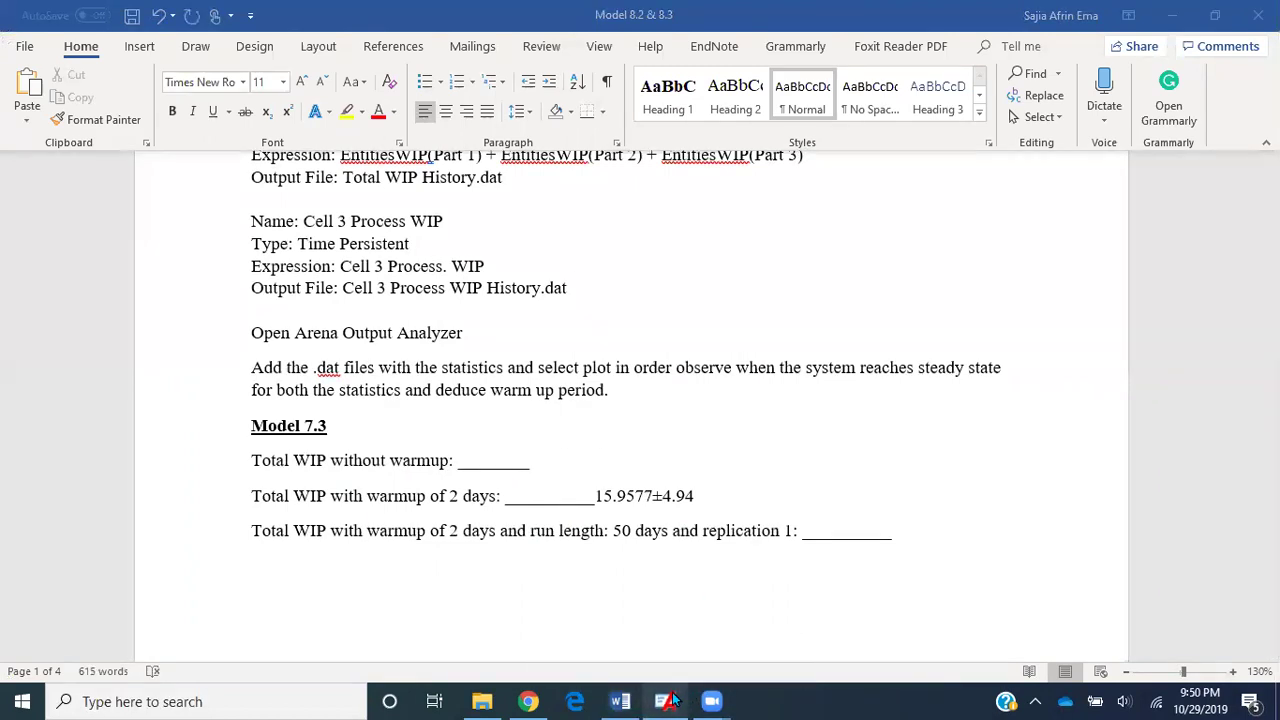
click(690, 443)
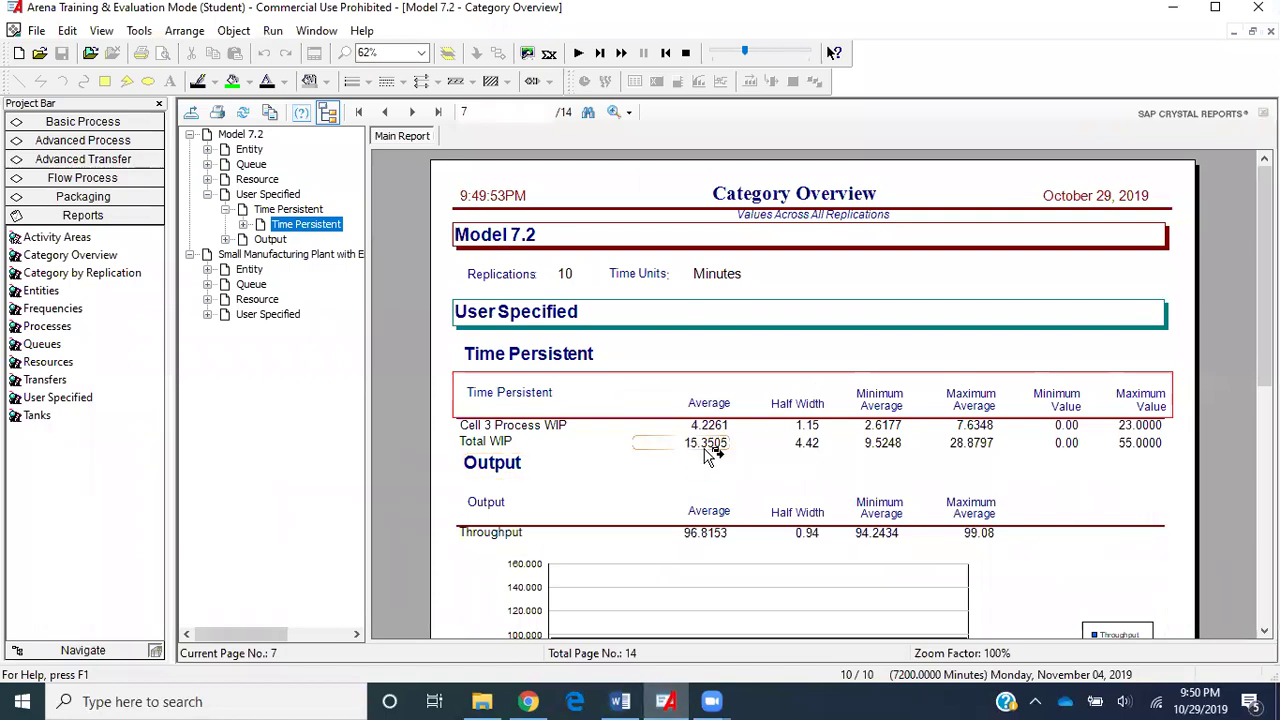
click(838, 452)
click(815, 452)
click(620, 701)
text(15.3505)
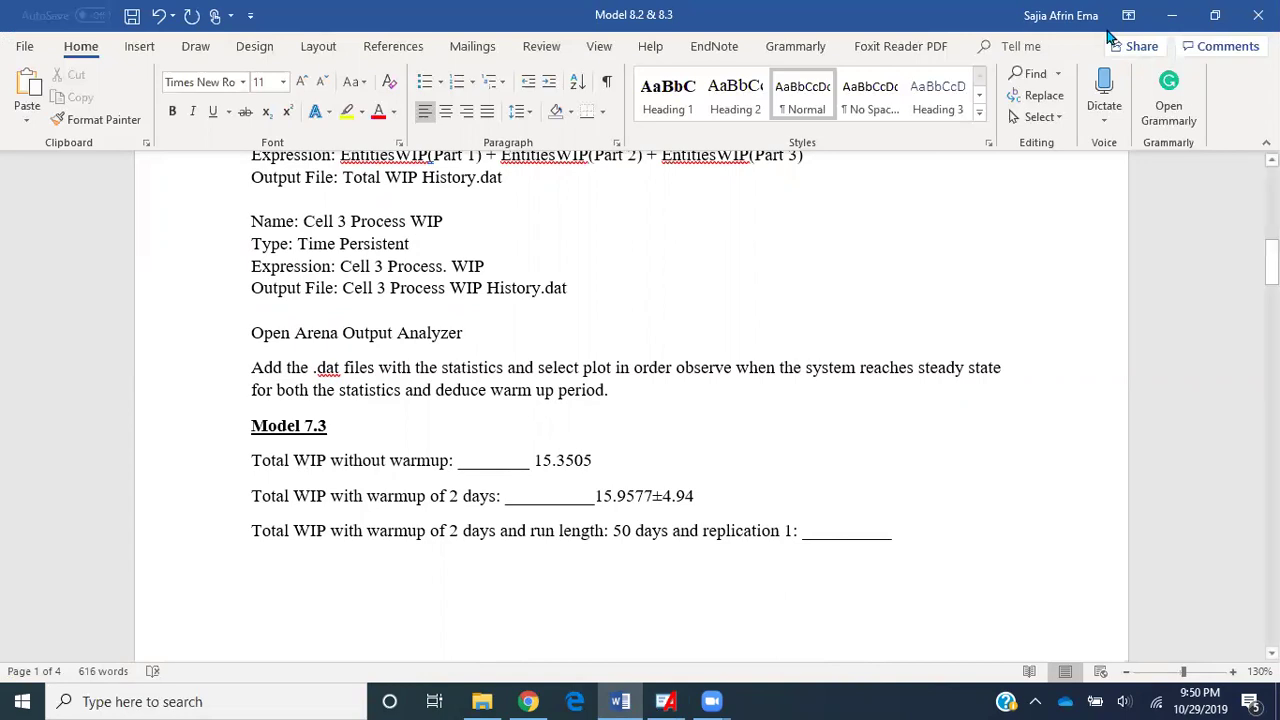
Add a plus-minus symbol and the half width 4.42 after the Total WIP without warmup value.
click(140, 46)
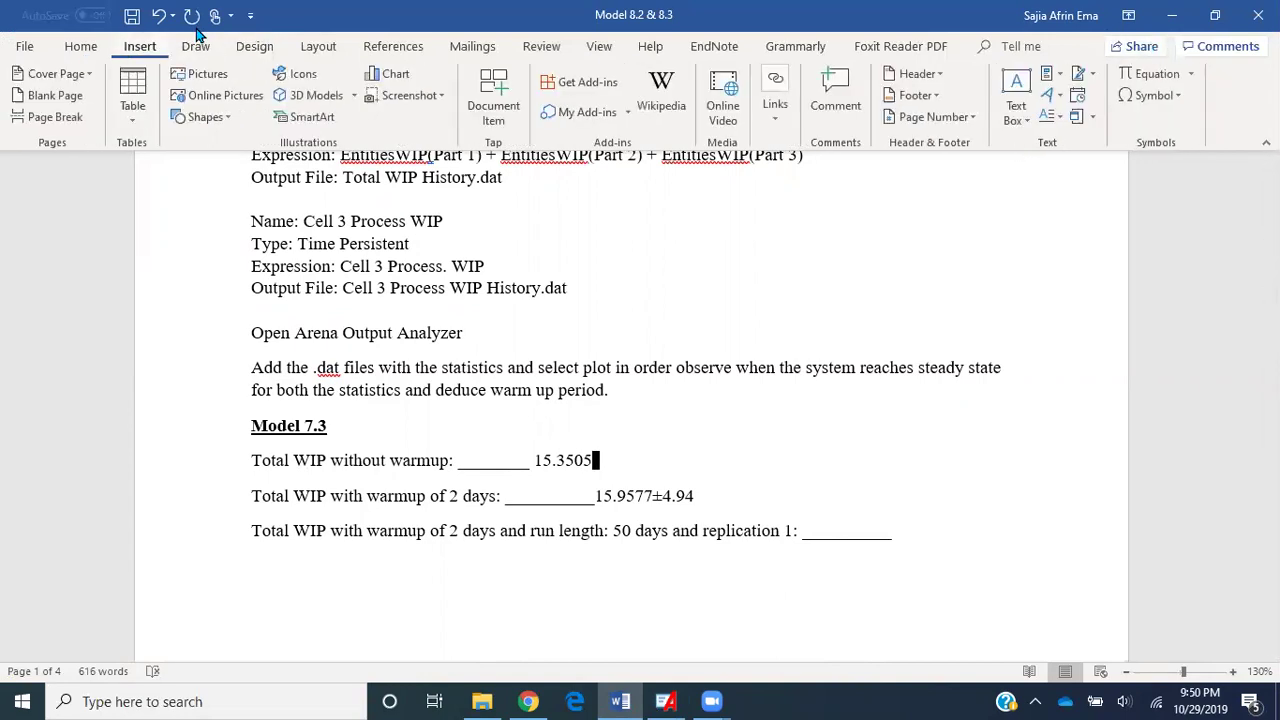
click(1153, 95)
click(1137, 125)
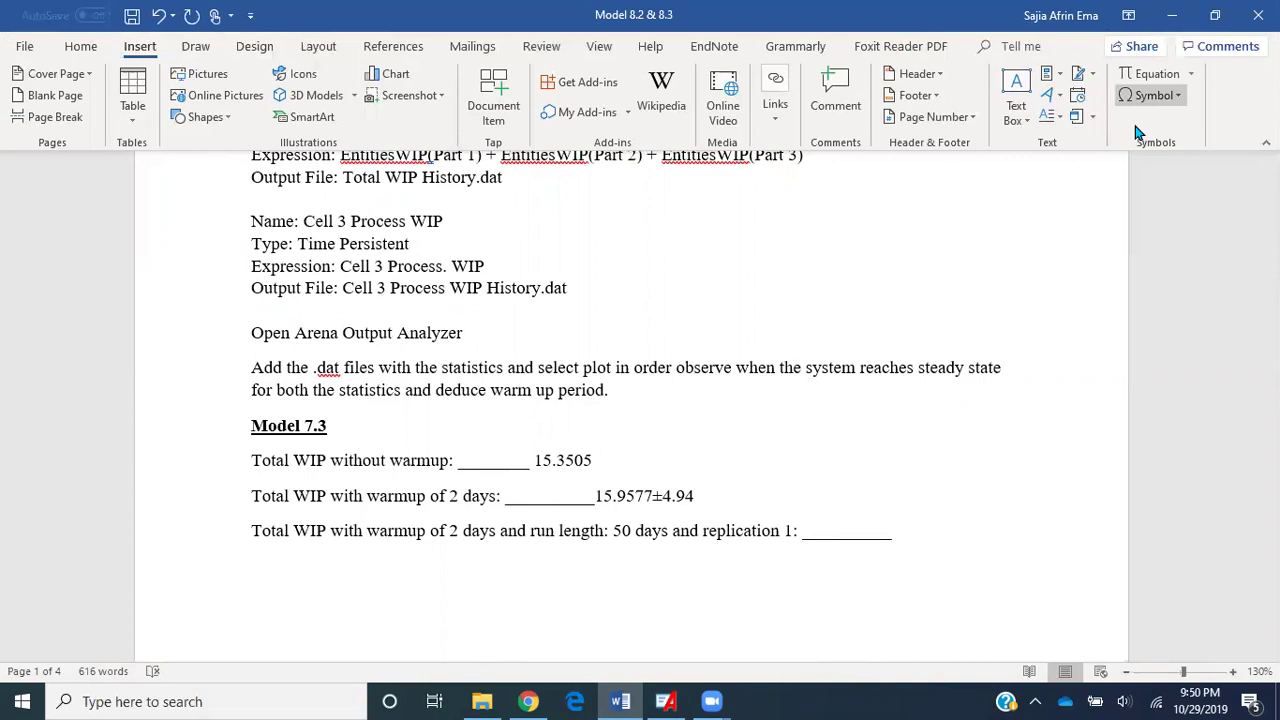
text(4.42)
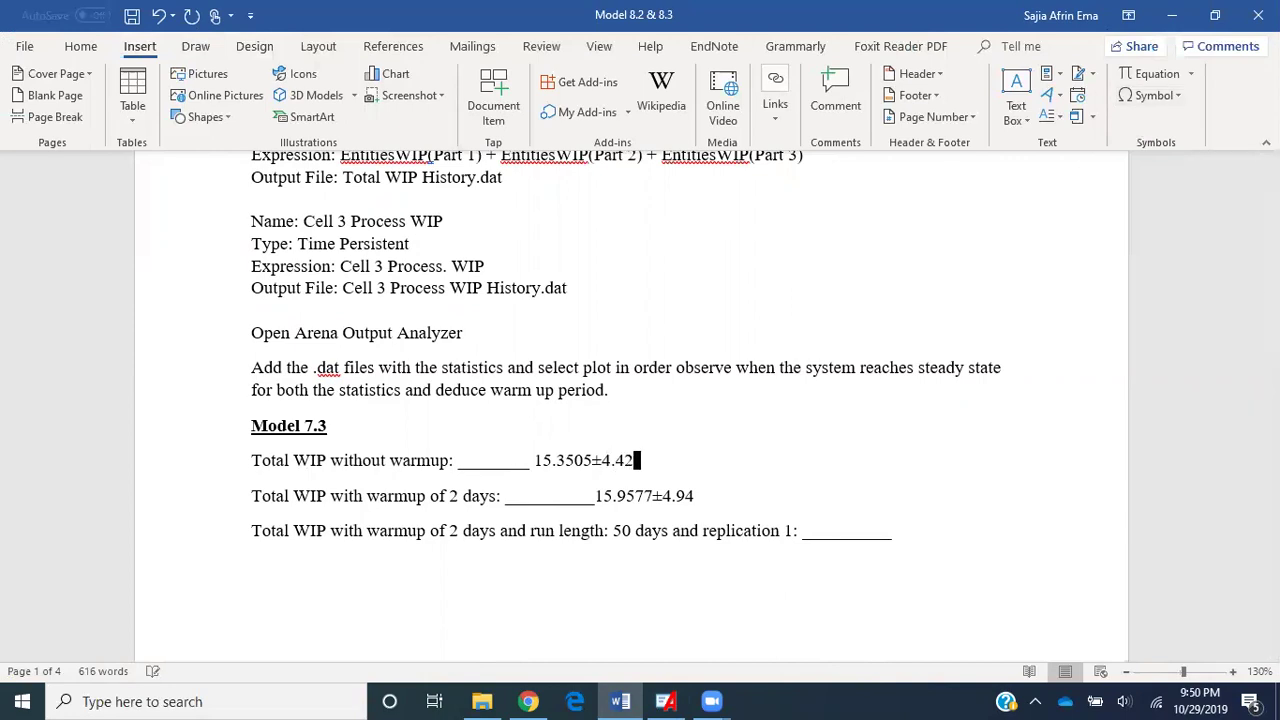
double_click(576, 464)
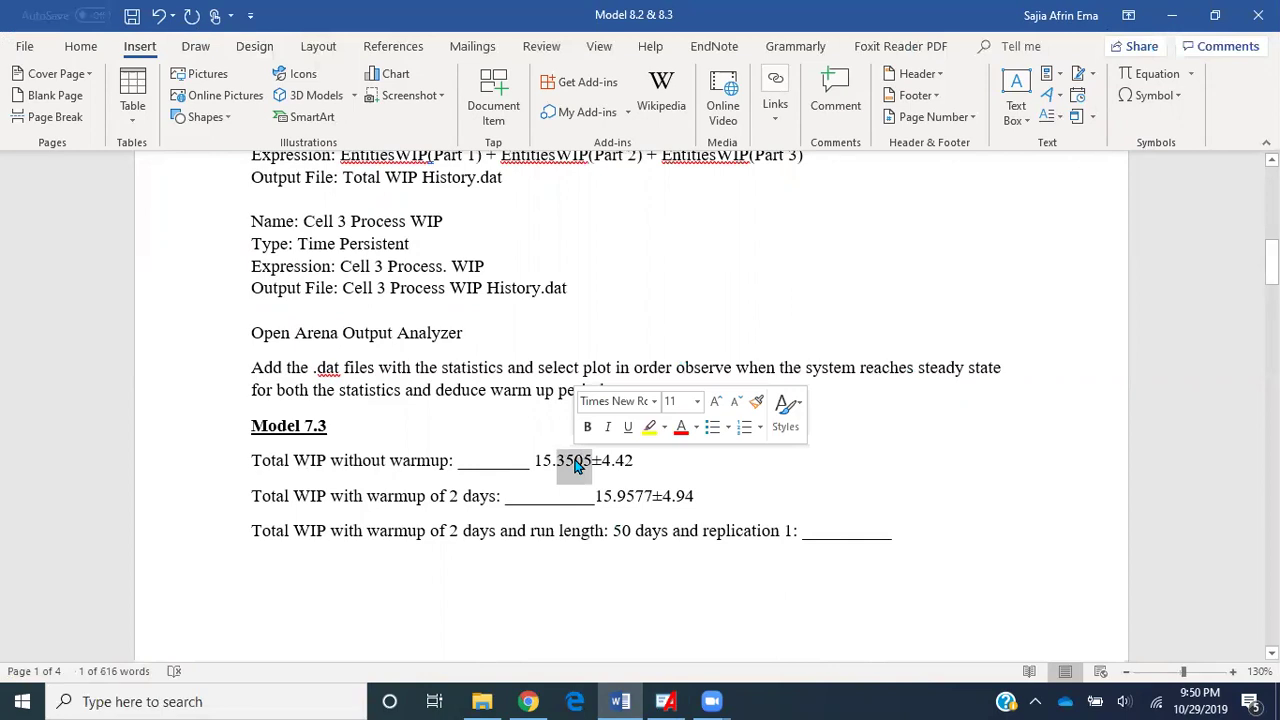
click(635, 460)
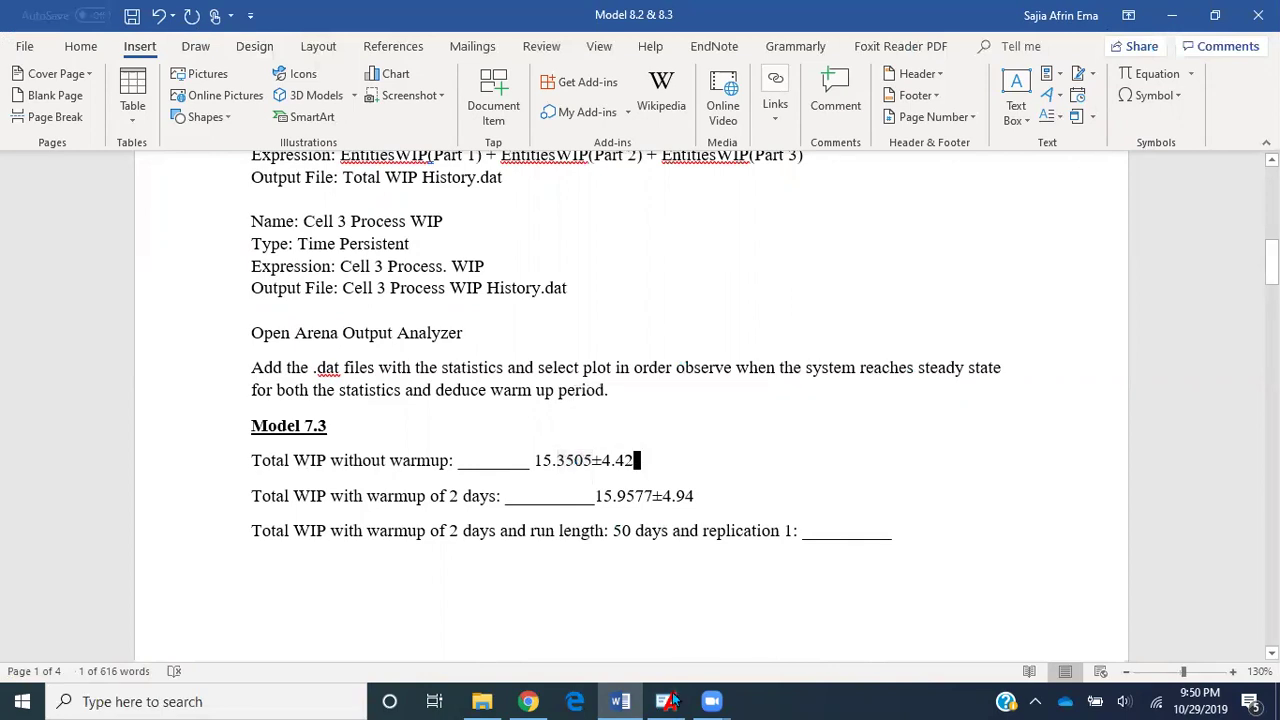
Switch to Arena, end the completed simulation run and look through its tools for the Output Analyzer.
click(665, 701)
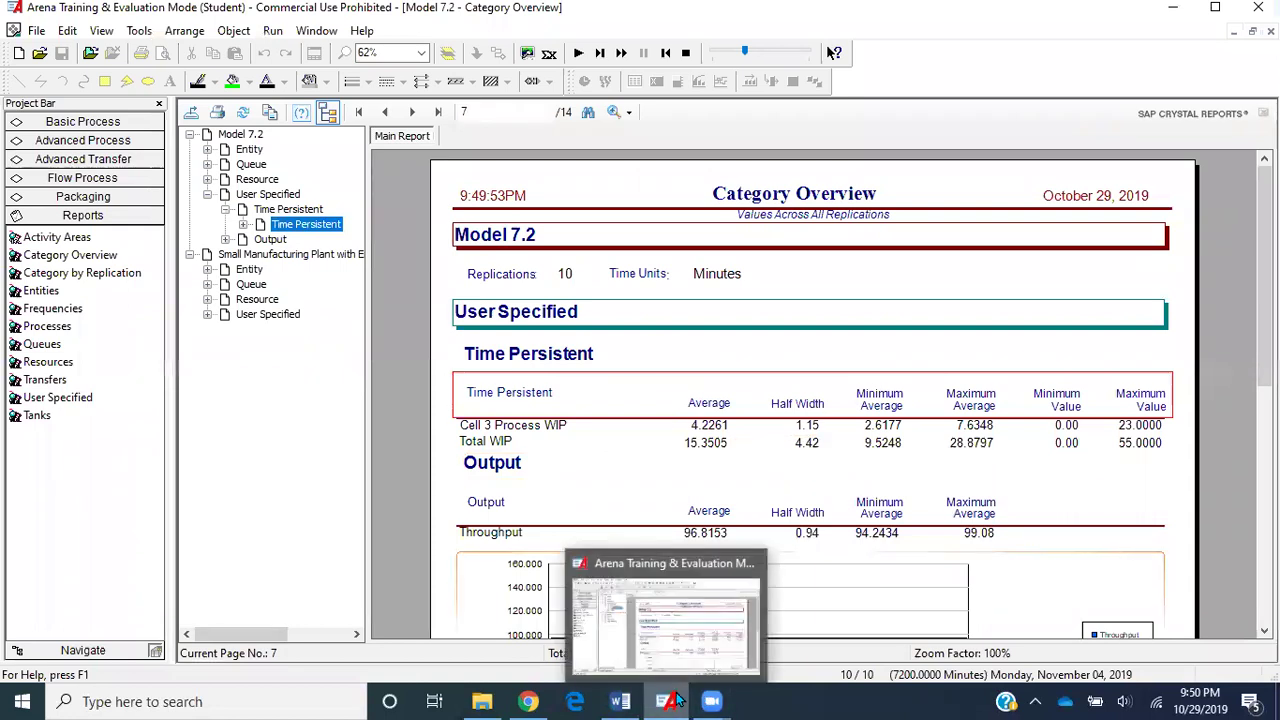
click(690, 54)
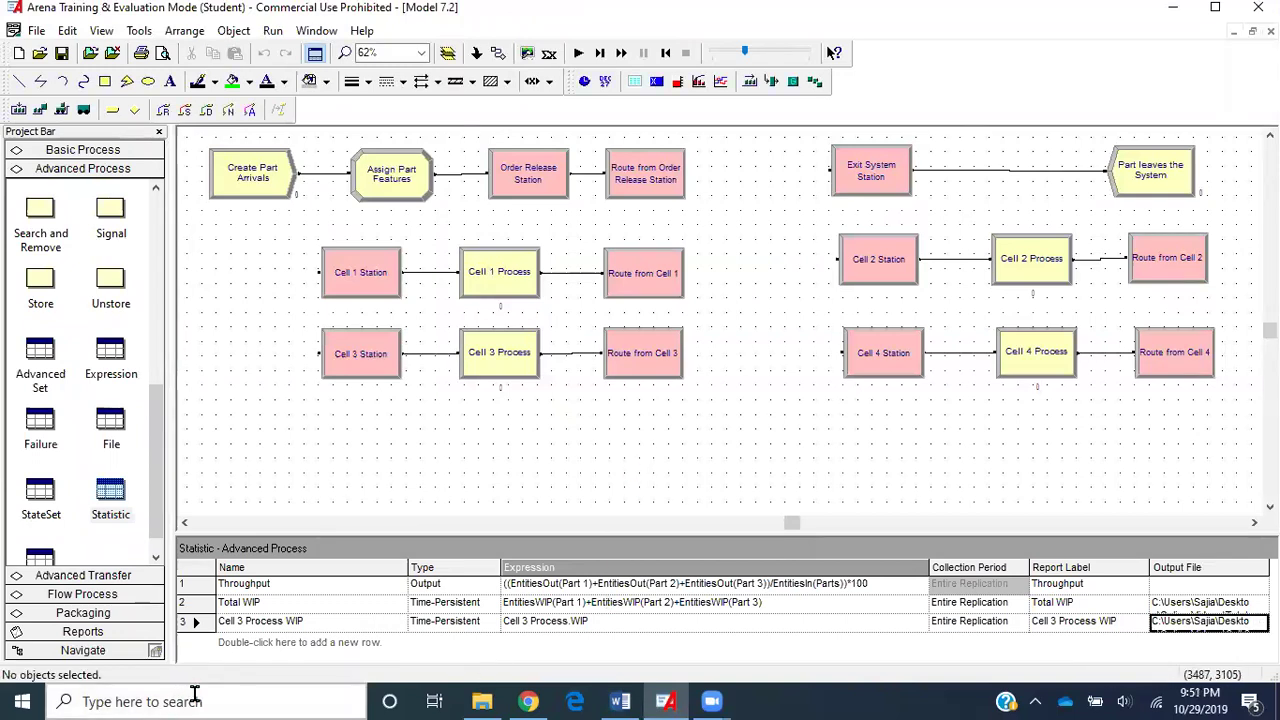
click(140, 31)
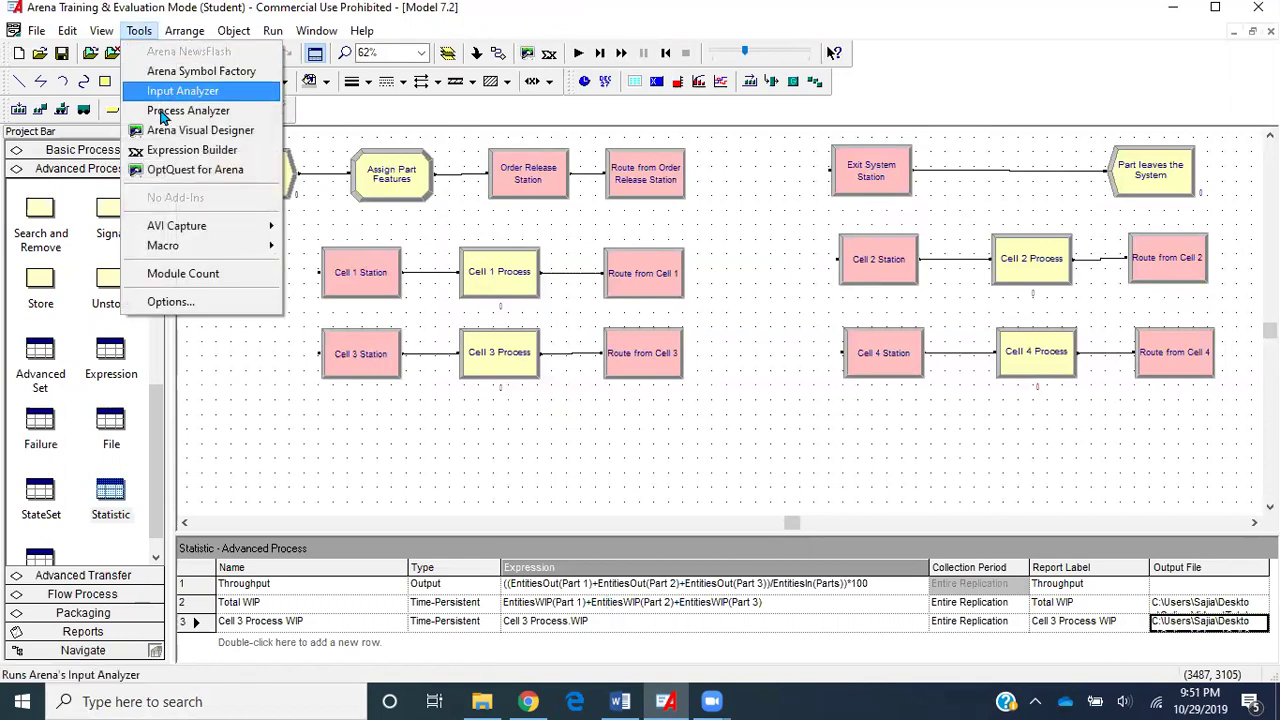
mouse_move(184, 30)
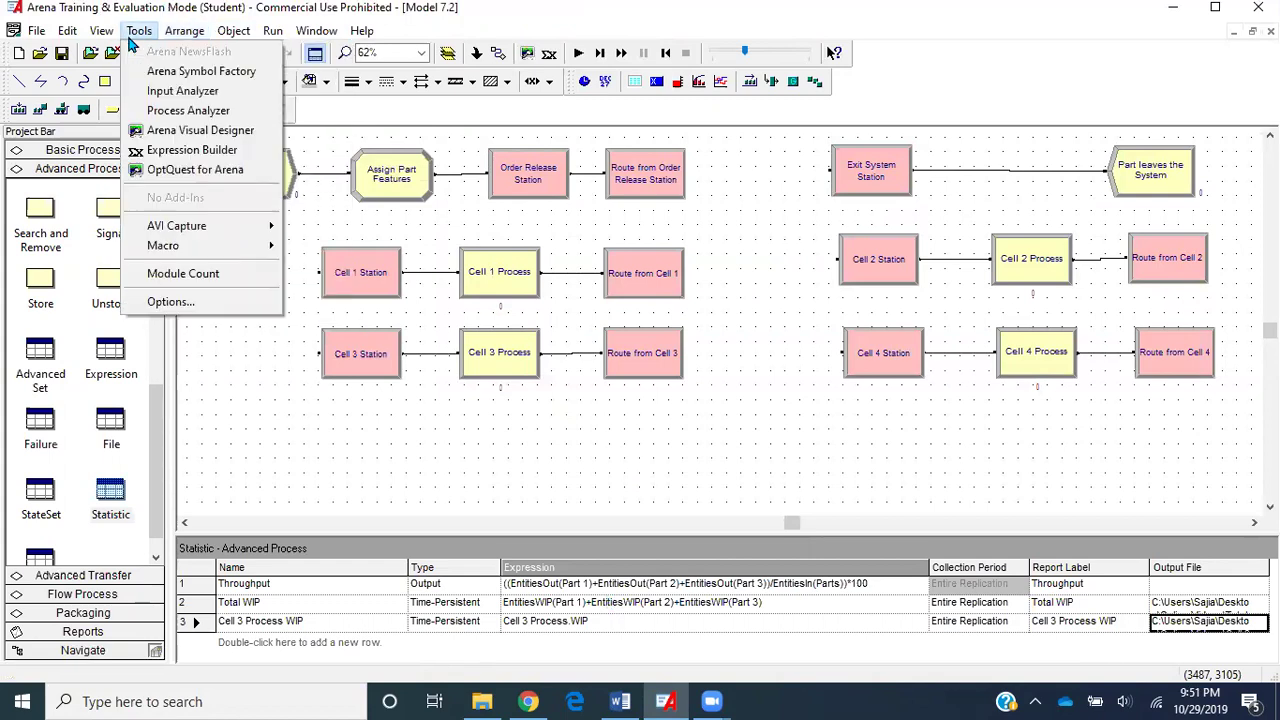
Search Windows for Output Analyzer and launch the application.
click(193, 703)
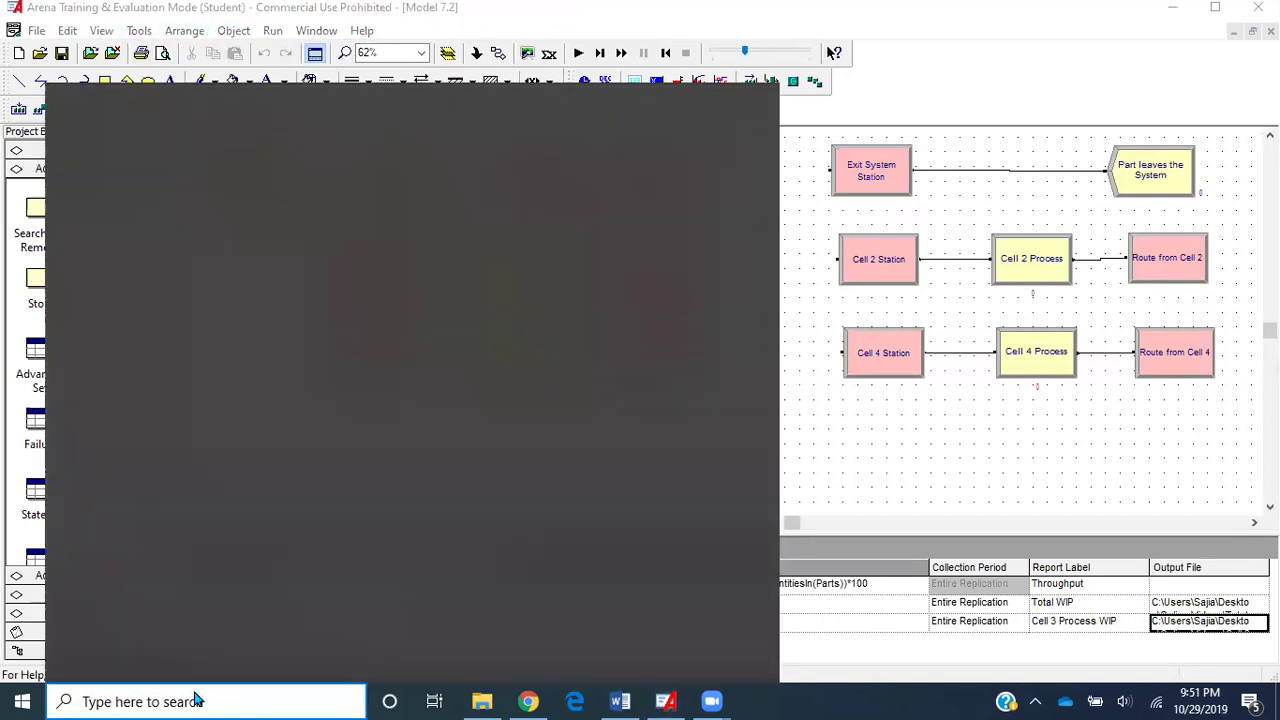
text(outp)
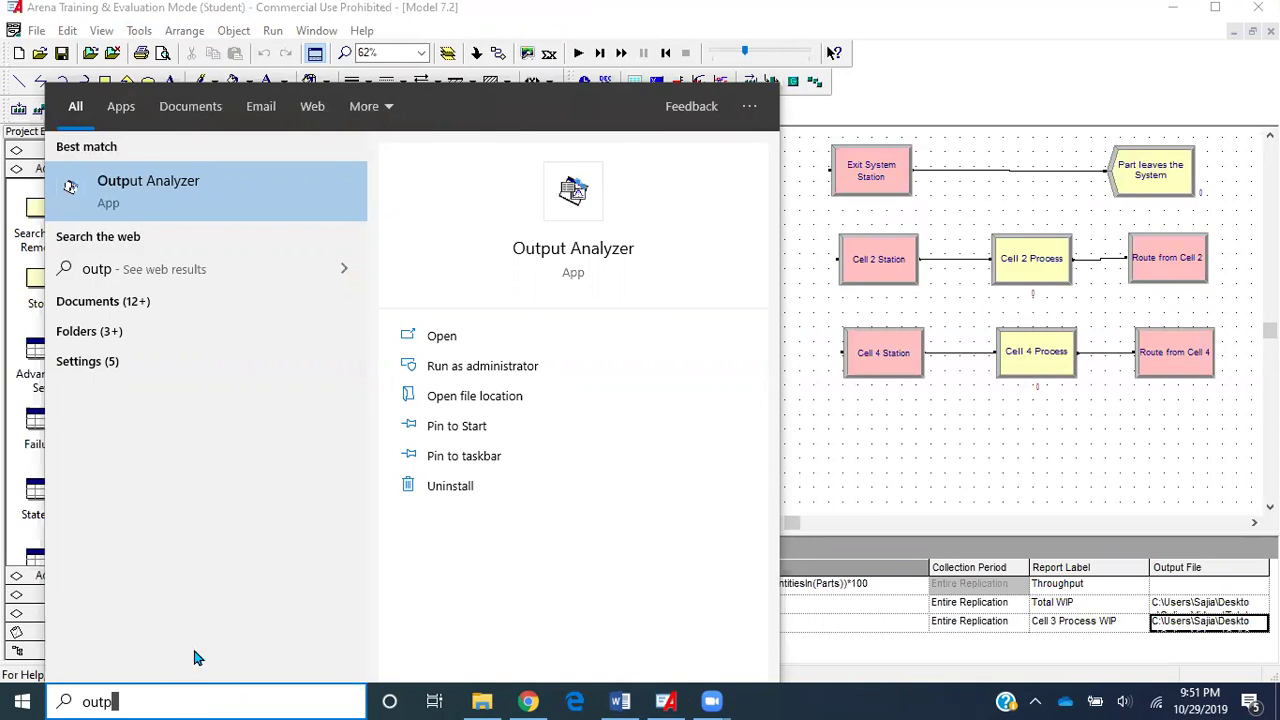
click(240, 203)
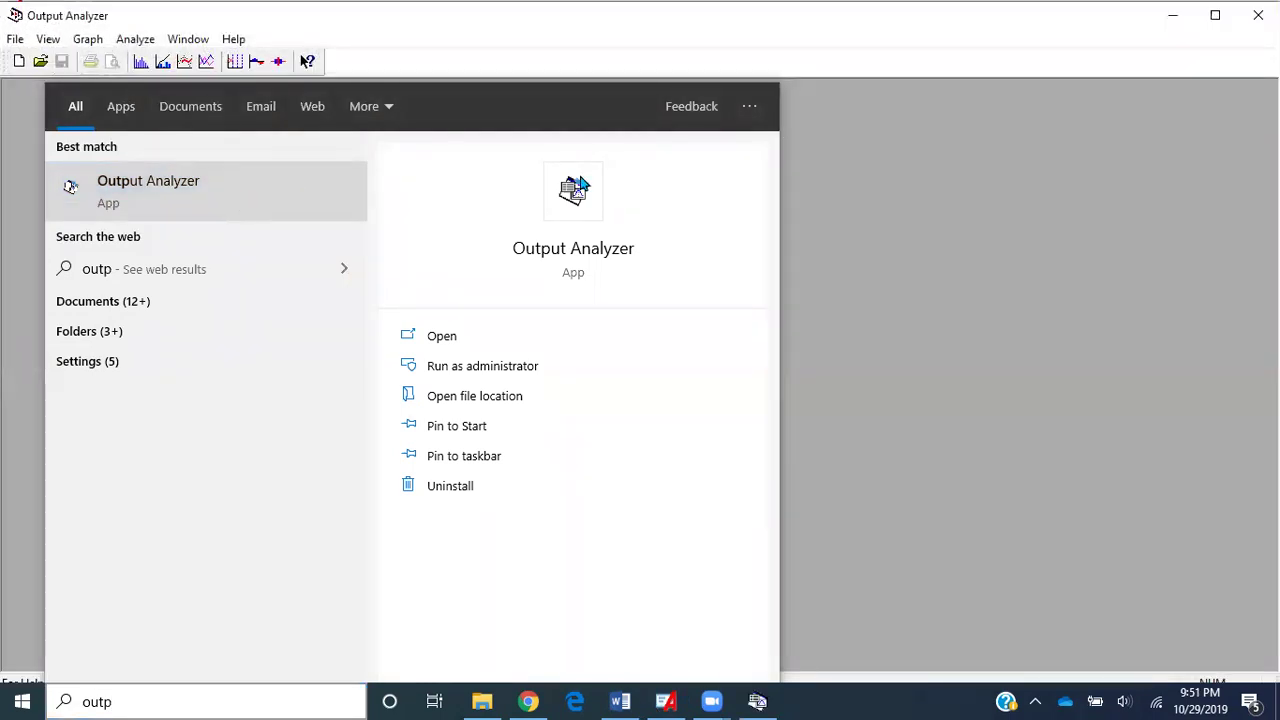
click(947, 270)
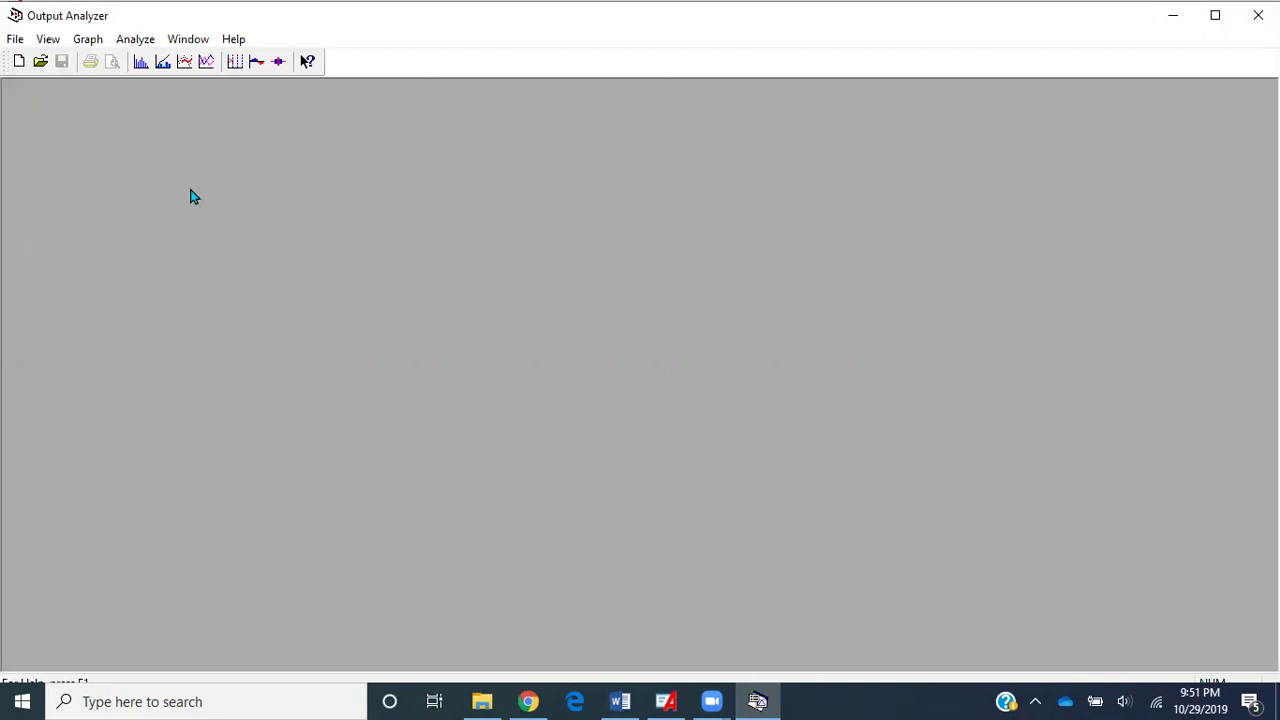
Create a new data group and save it as Model 7.2 in the Online Videos folder on the Desktop.
click(21, 63)
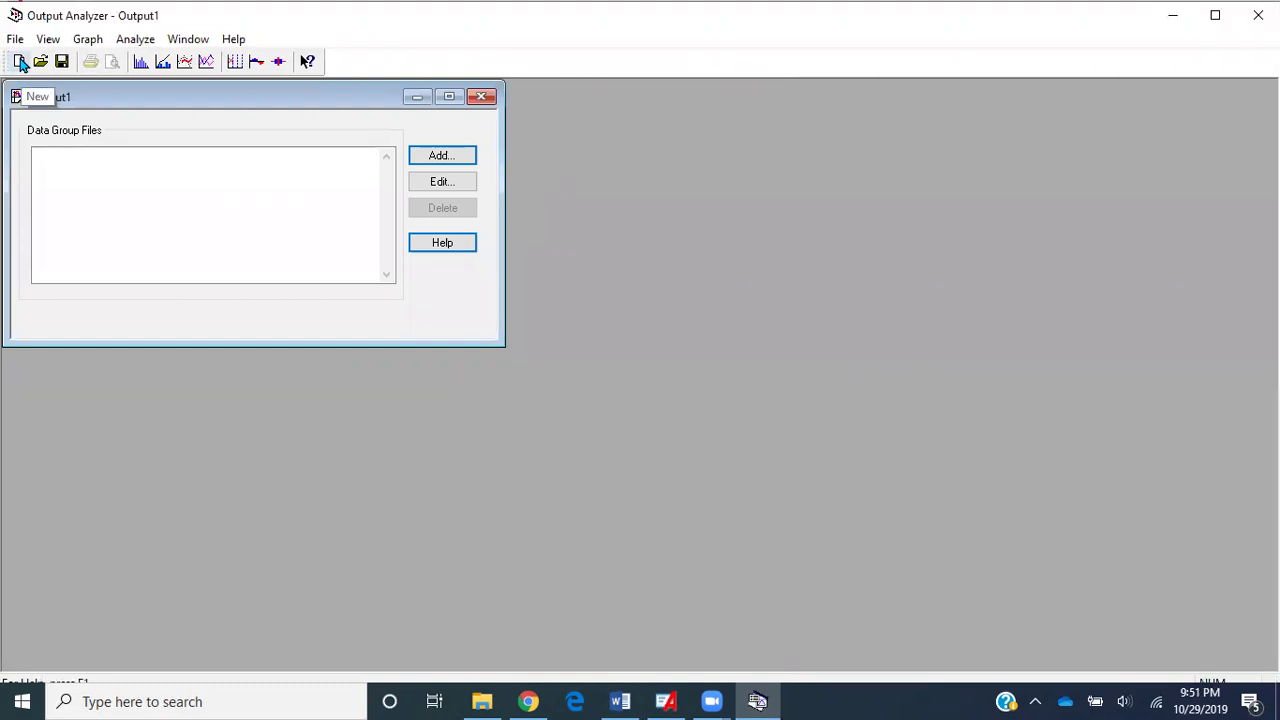
click(15, 39)
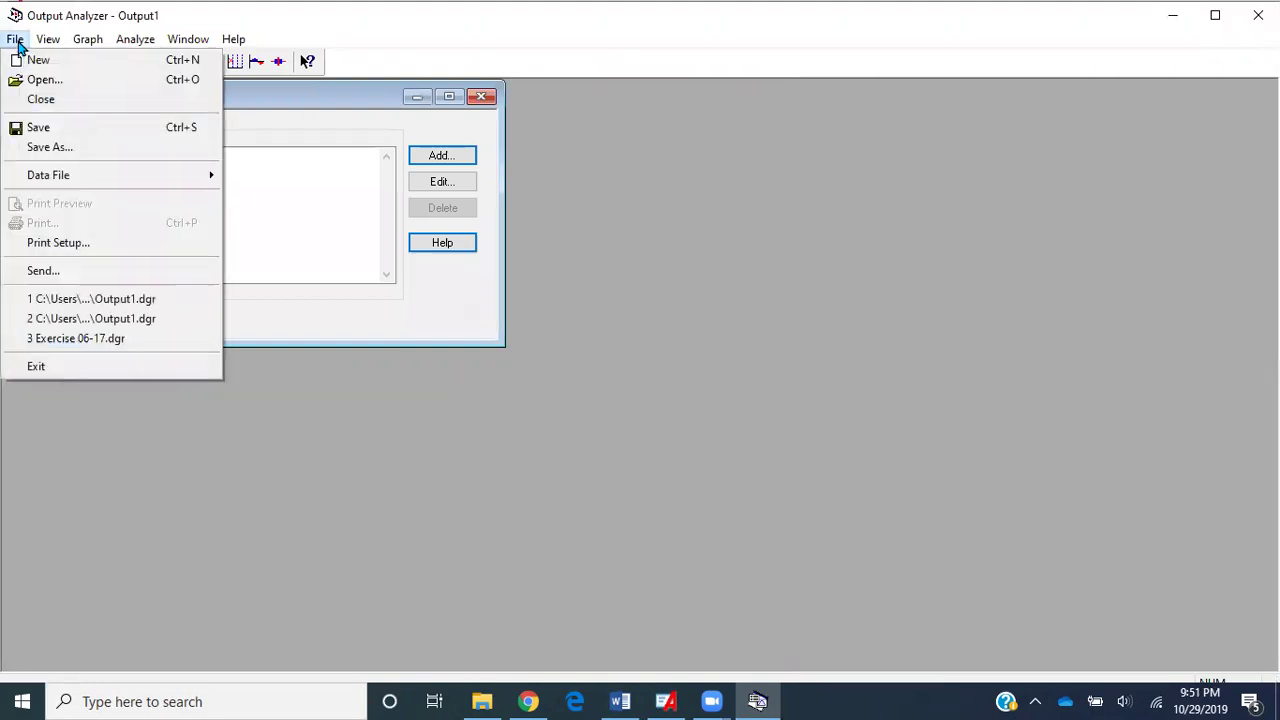
click(71, 148)
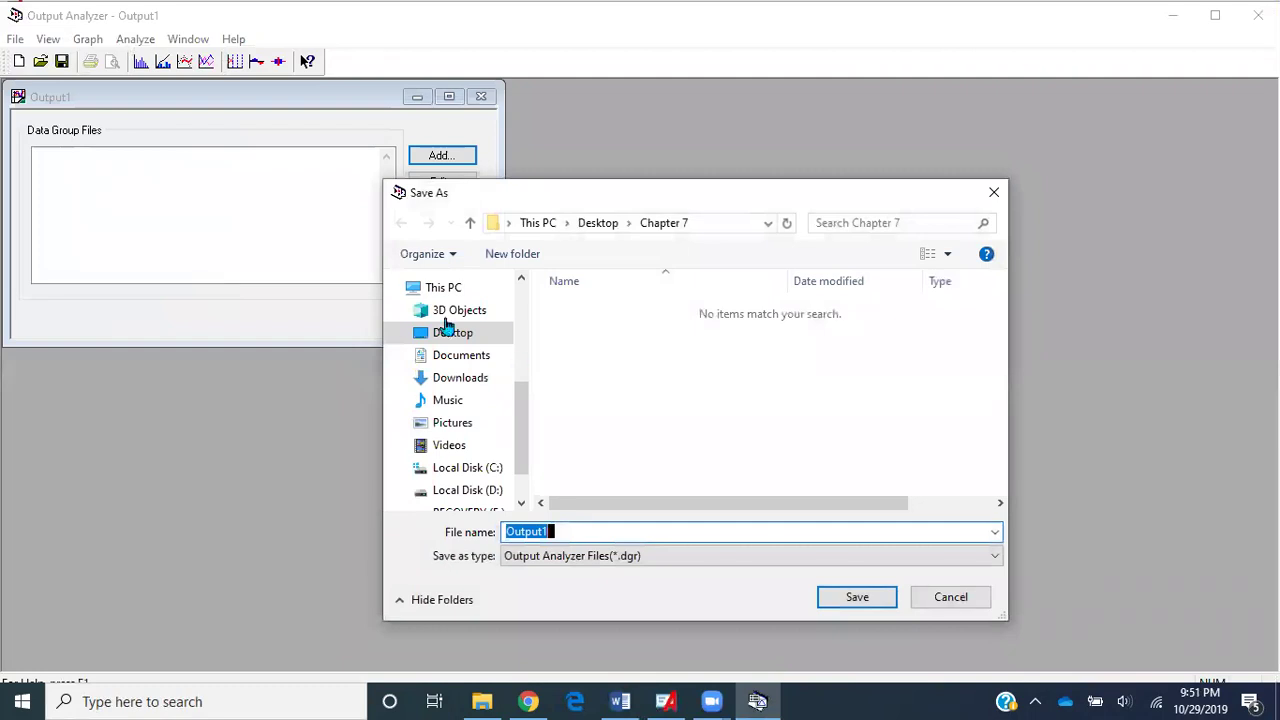
click(443, 338)
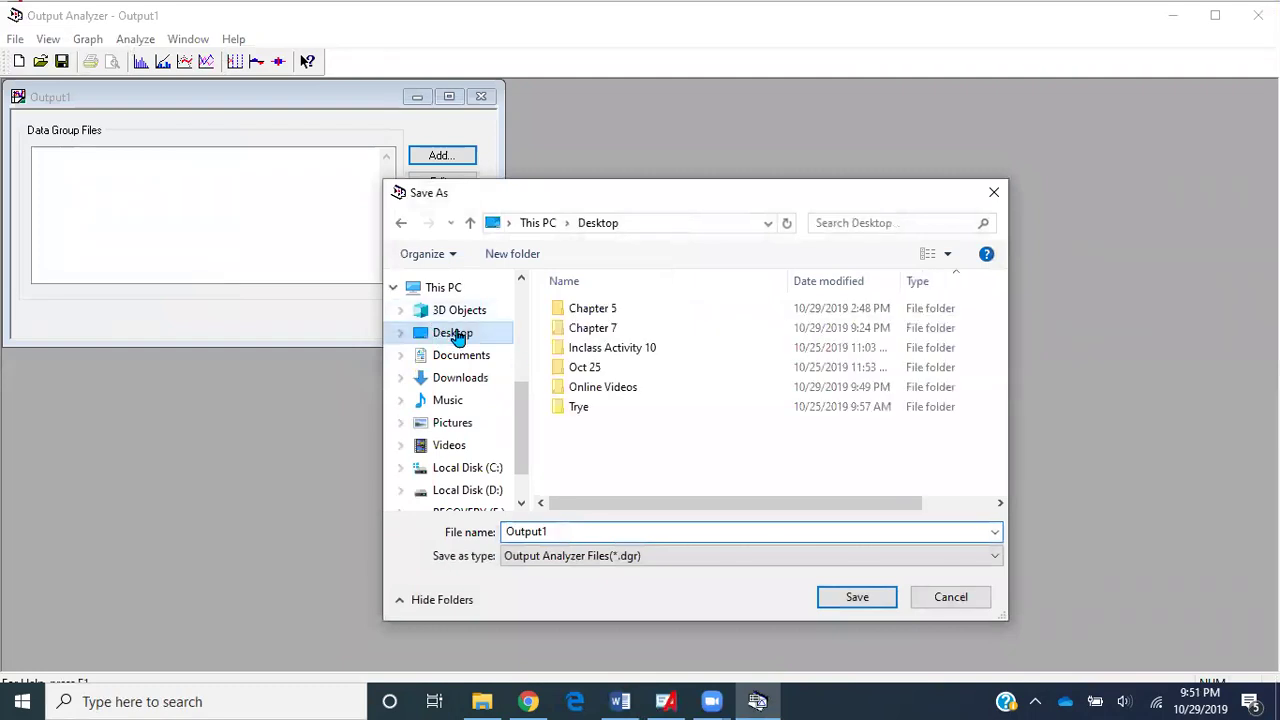
click(610, 350)
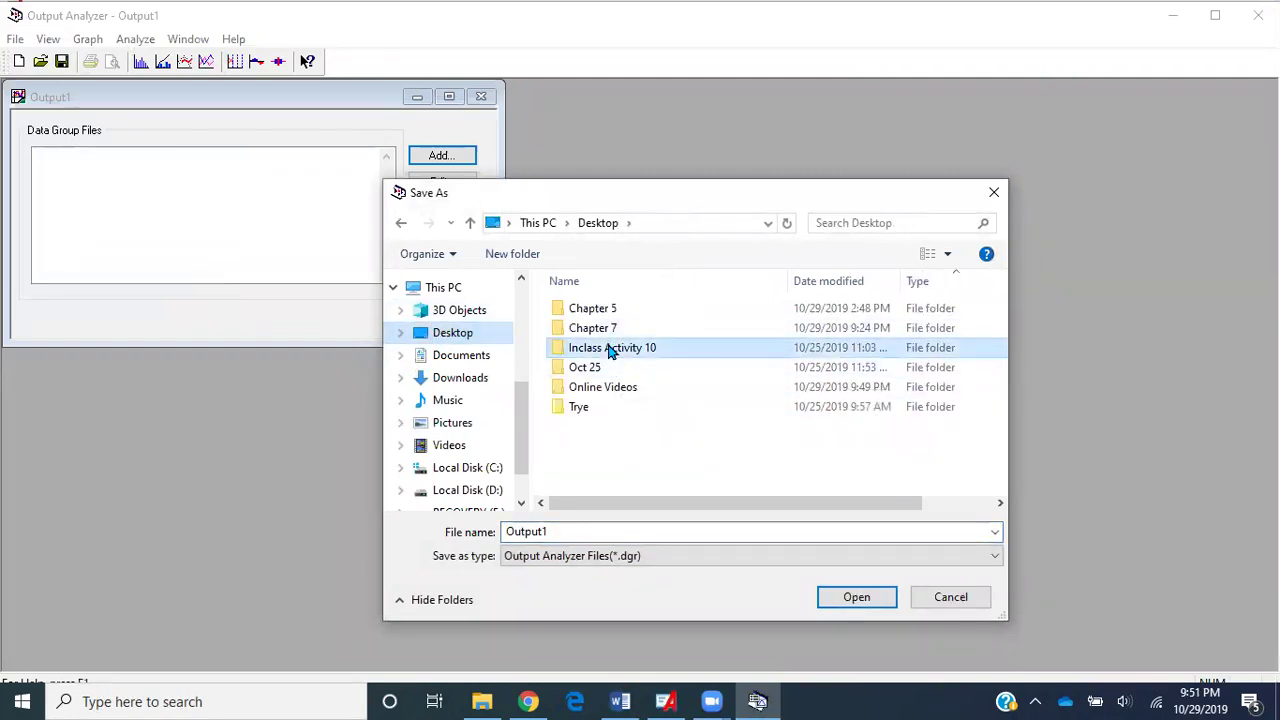
double_click(603, 388)
double_click(586, 535)
text(Model)
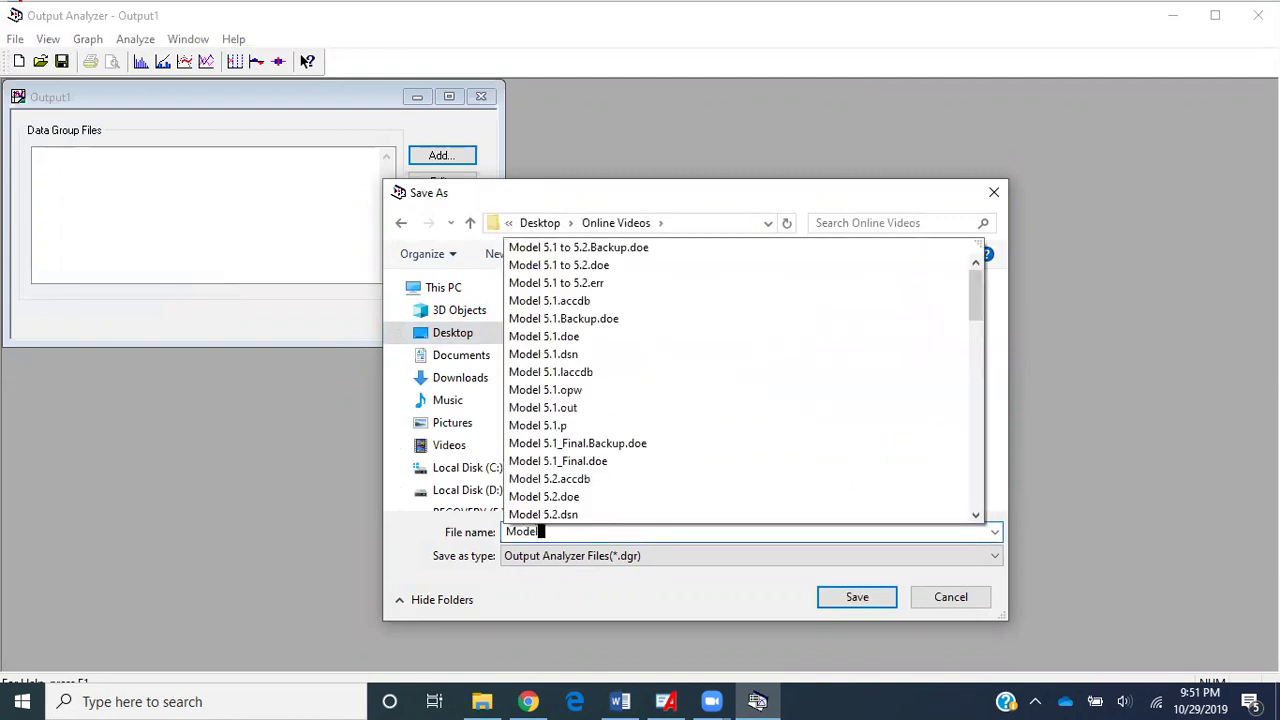
text( 7.2)
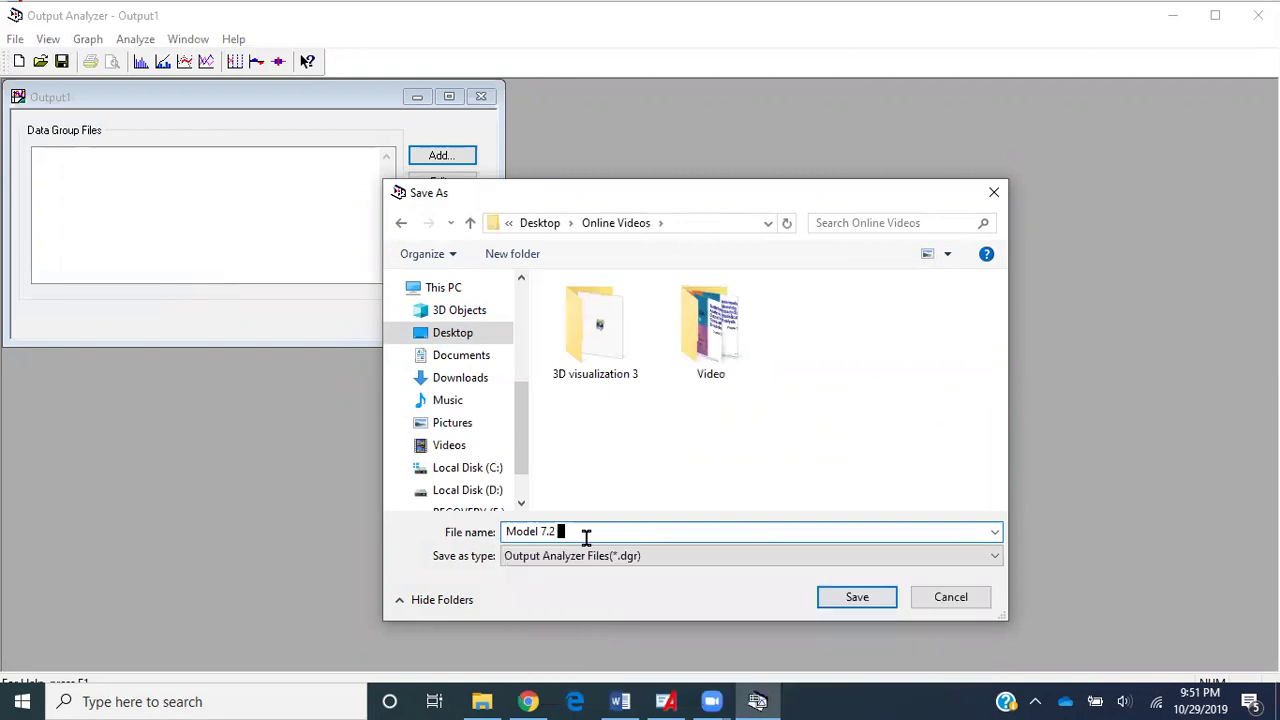
key(Return)
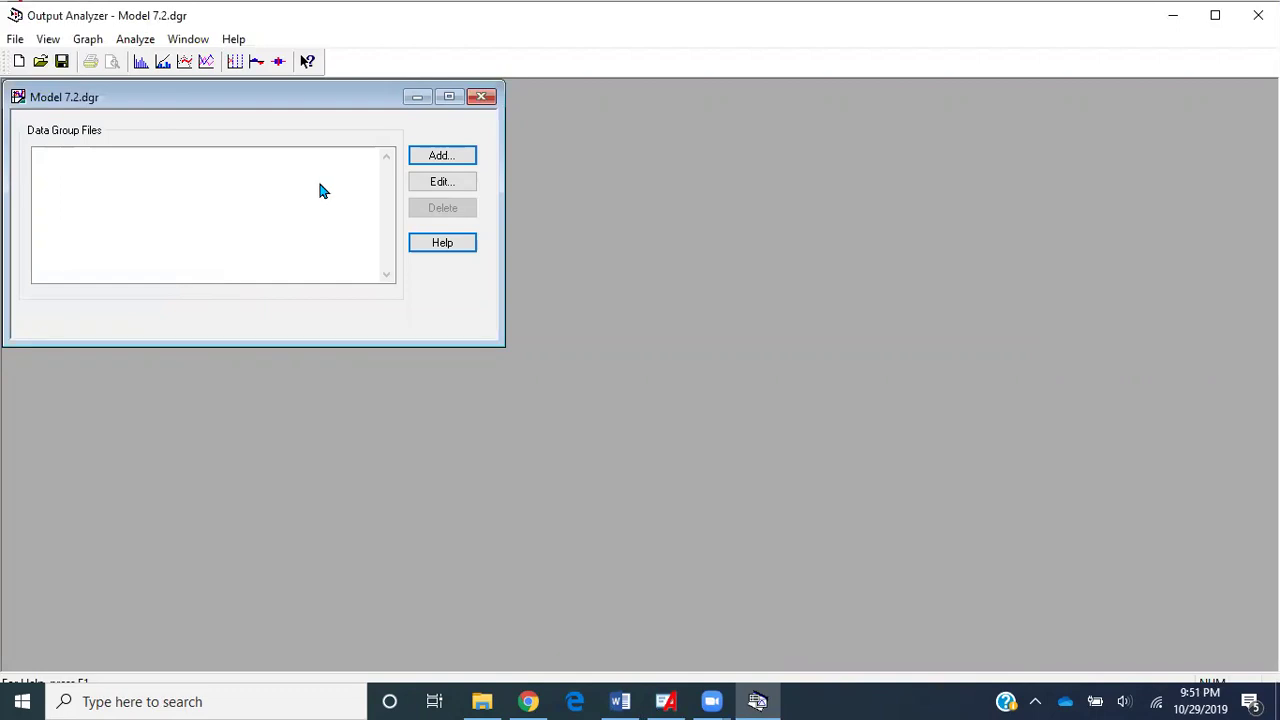
Add the Cell 3 Process WIP History and Total WIP History data files to the data group and select the Cell 3 file.
click(463, 165)
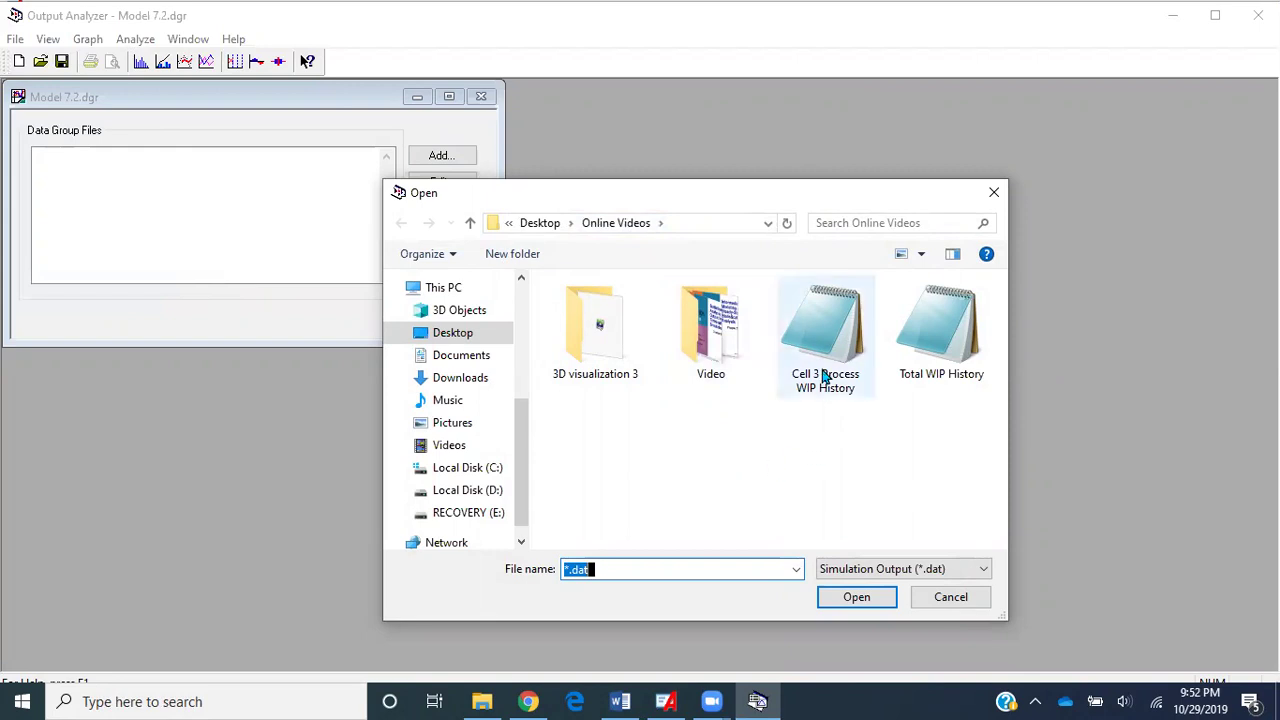
click(825, 335)
click(852, 598)
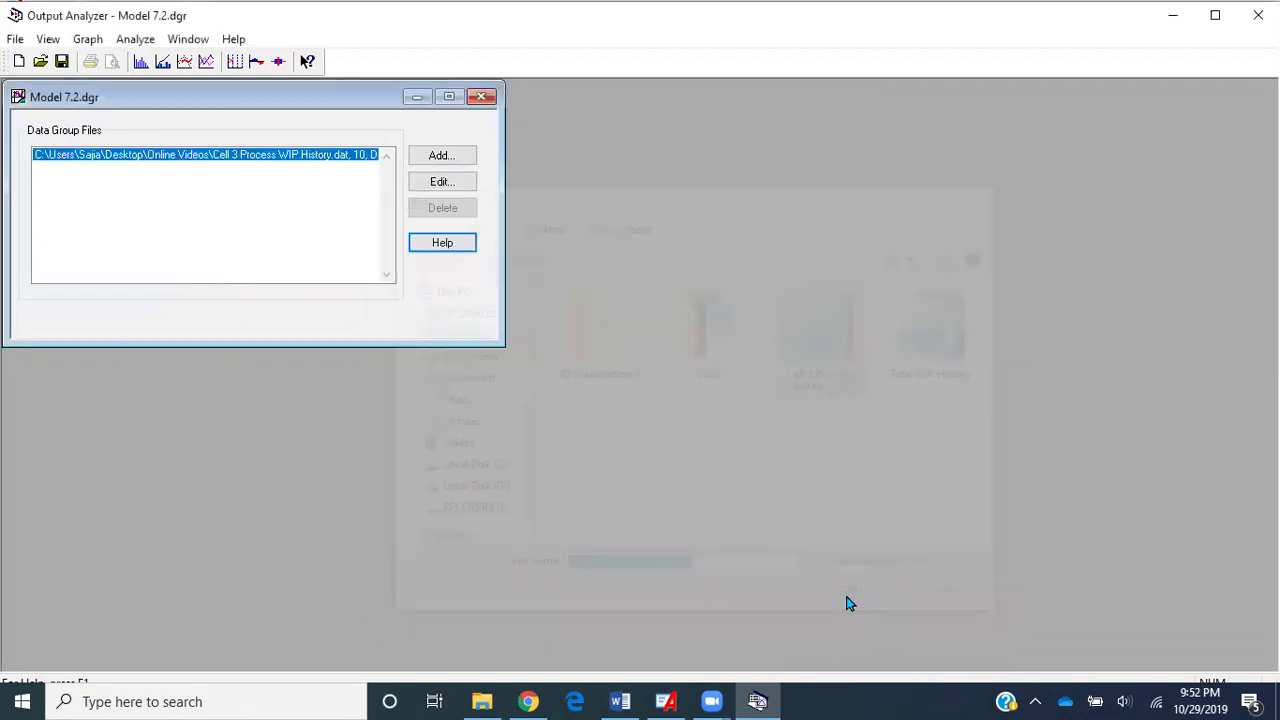
click(443, 163)
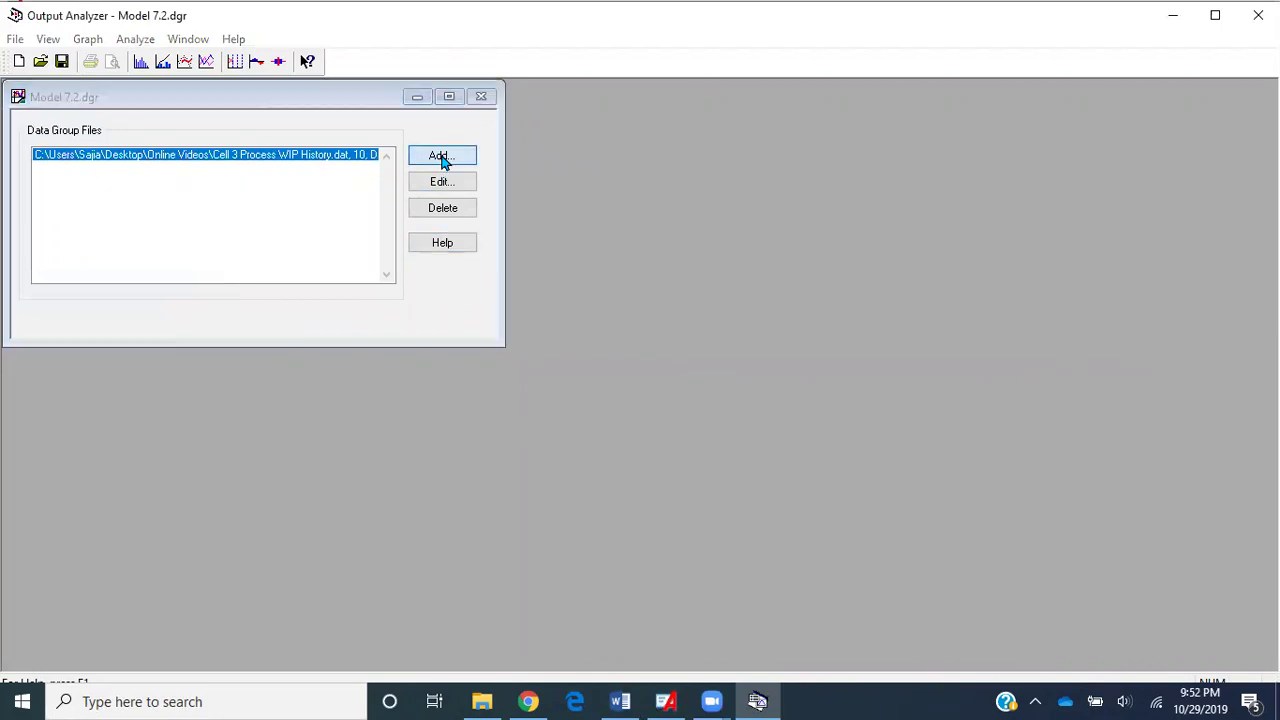
click(935, 355)
click(857, 597)
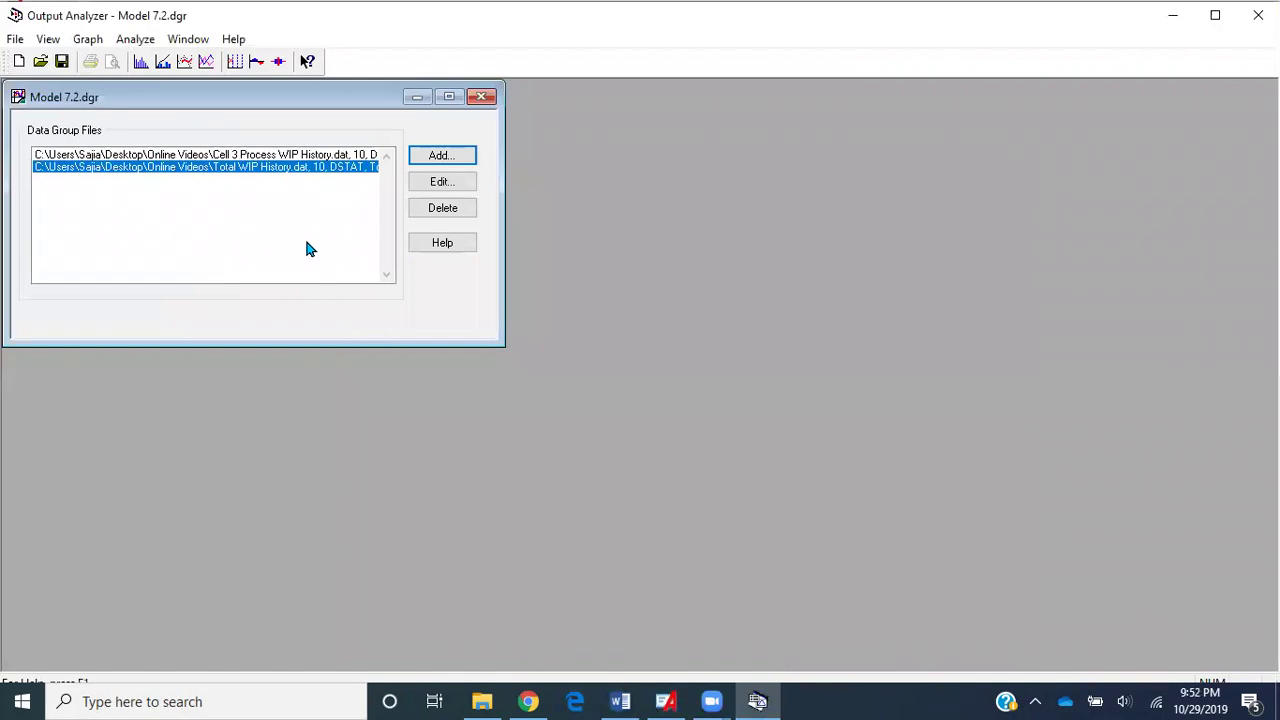
click(270, 196)
click(251, 158)
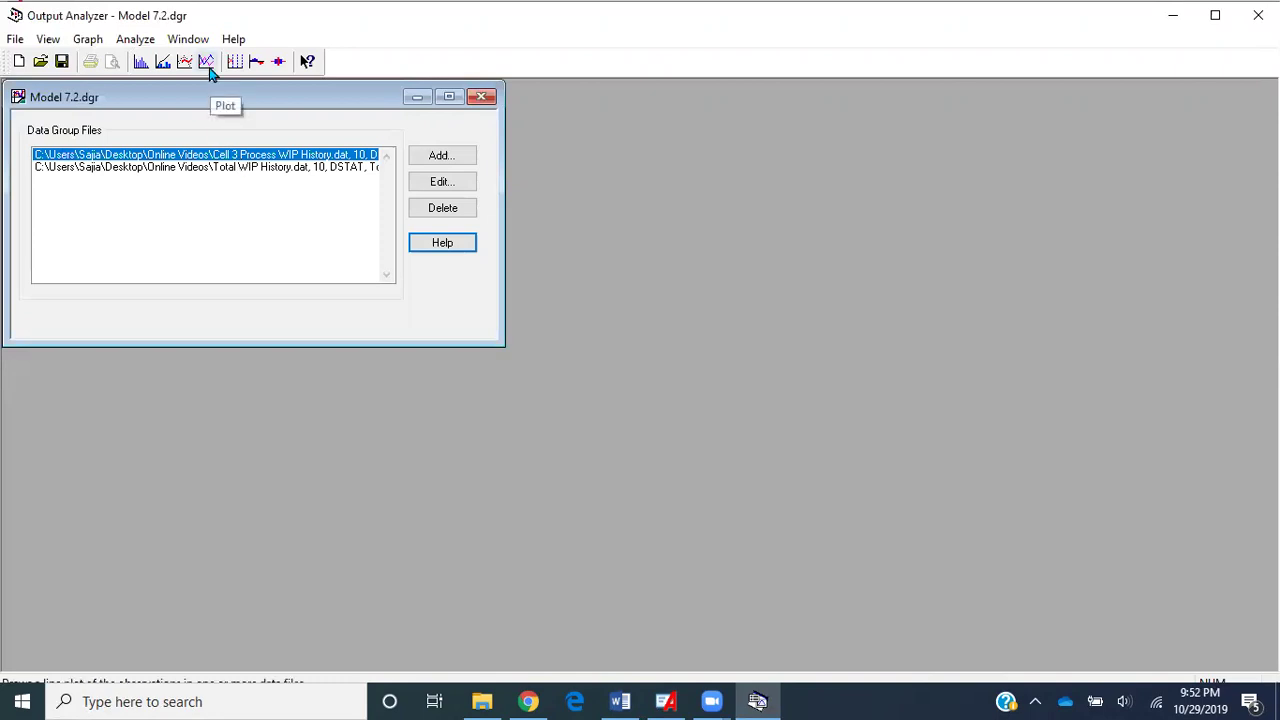
Turn on large toolbar buttons and look over the available graph types.
click(61, 47)
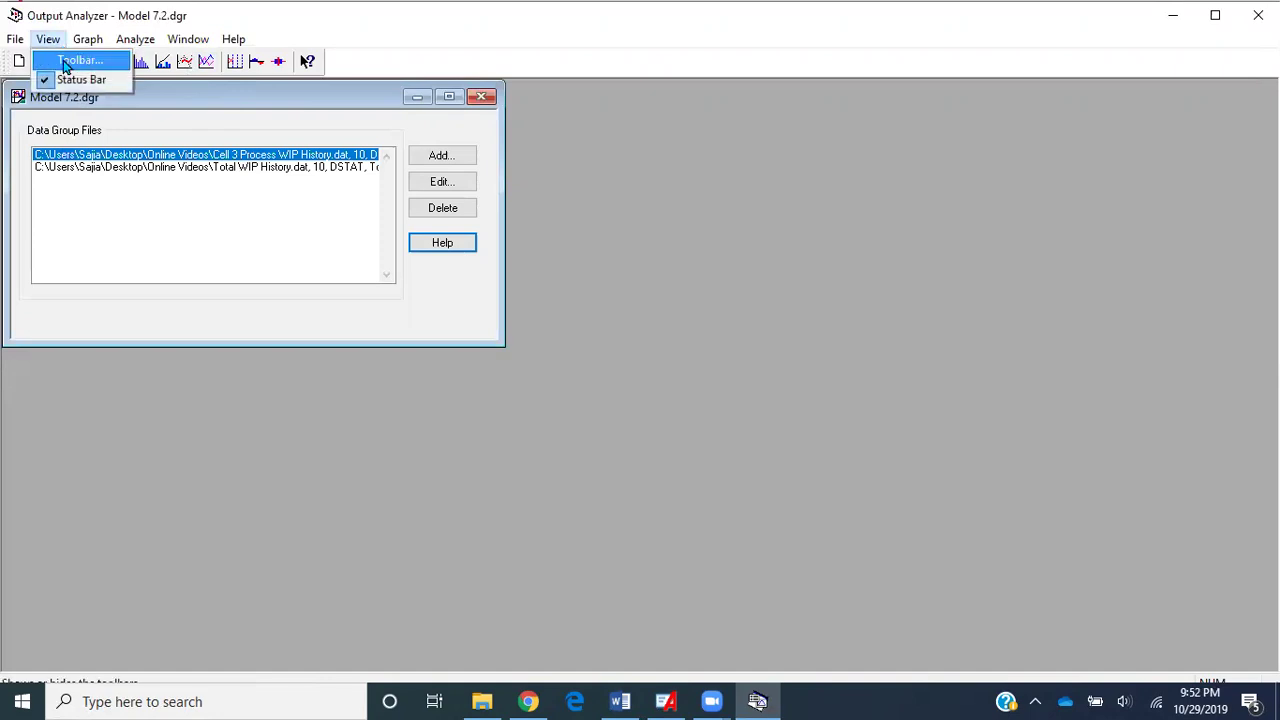
click(64, 64)
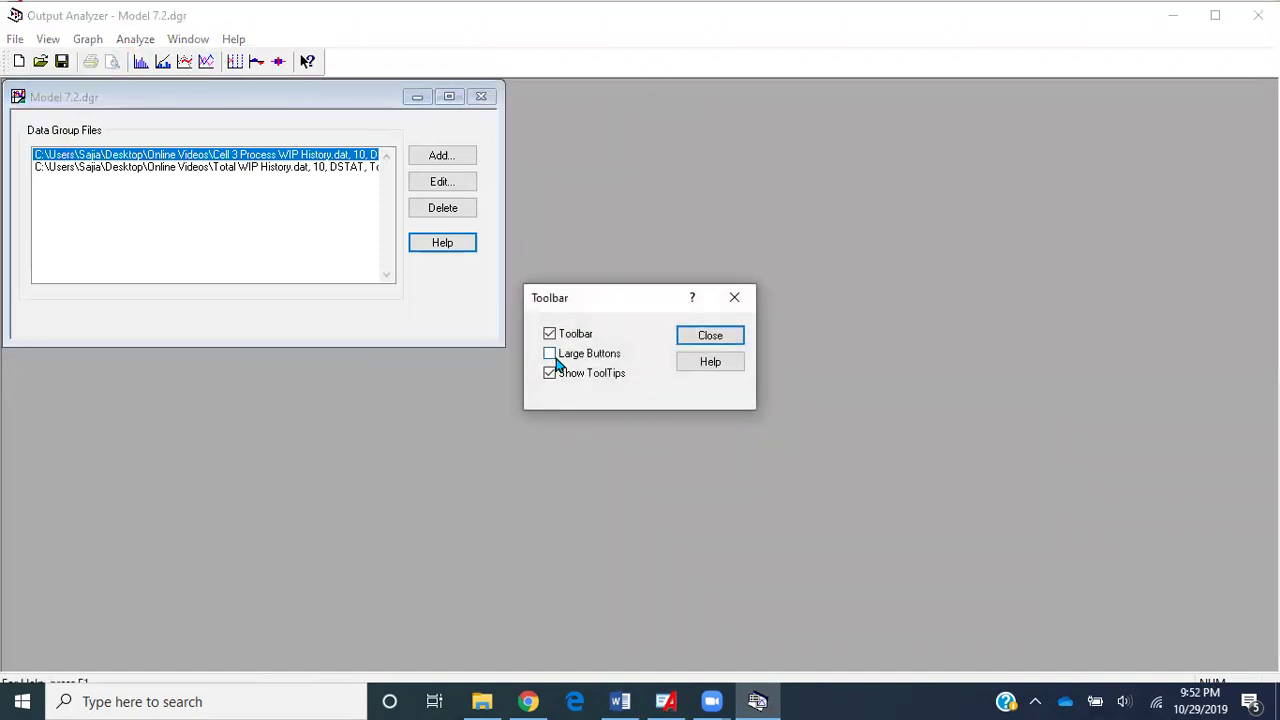
click(729, 337)
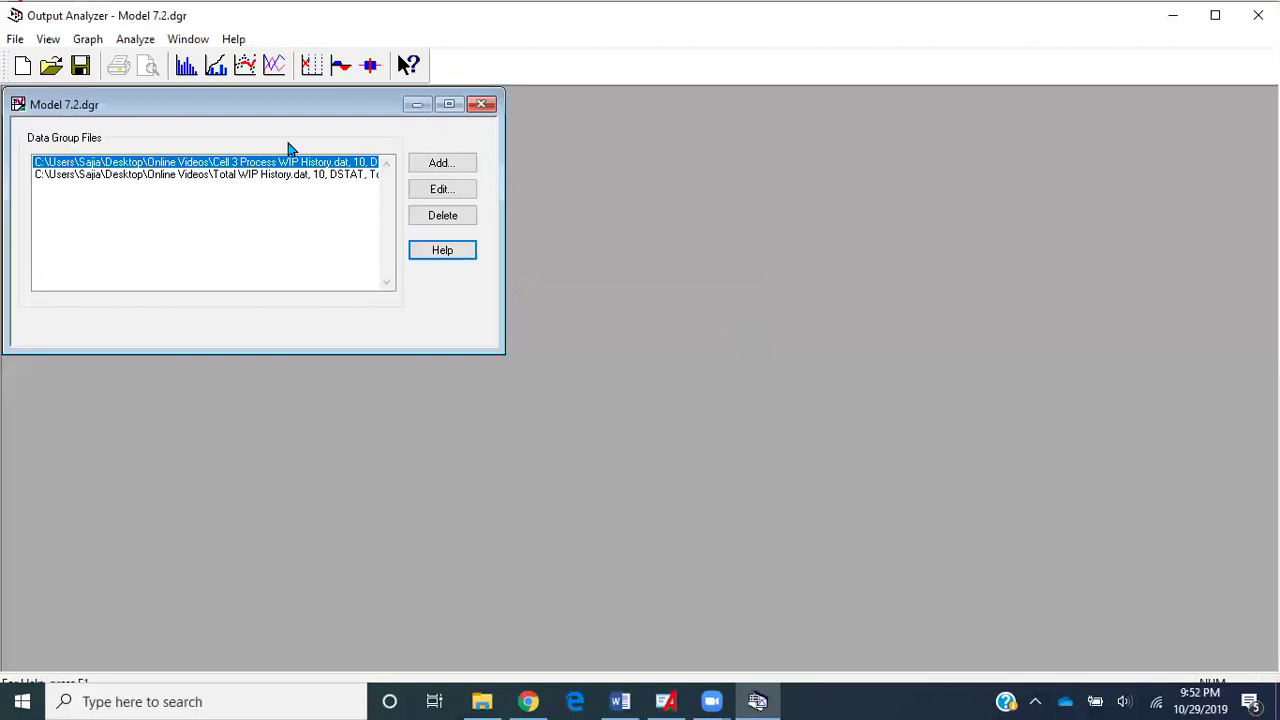
click(48, 39)
mouse_move(87, 39)
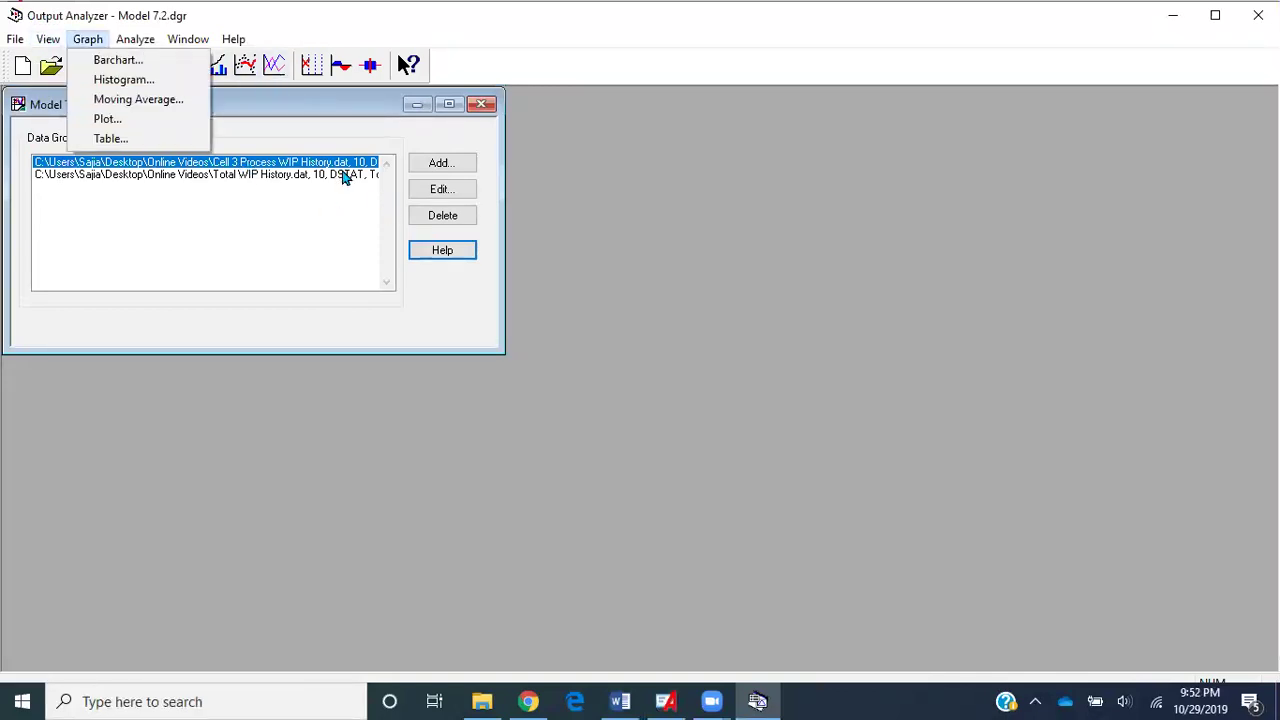
click(390, 146)
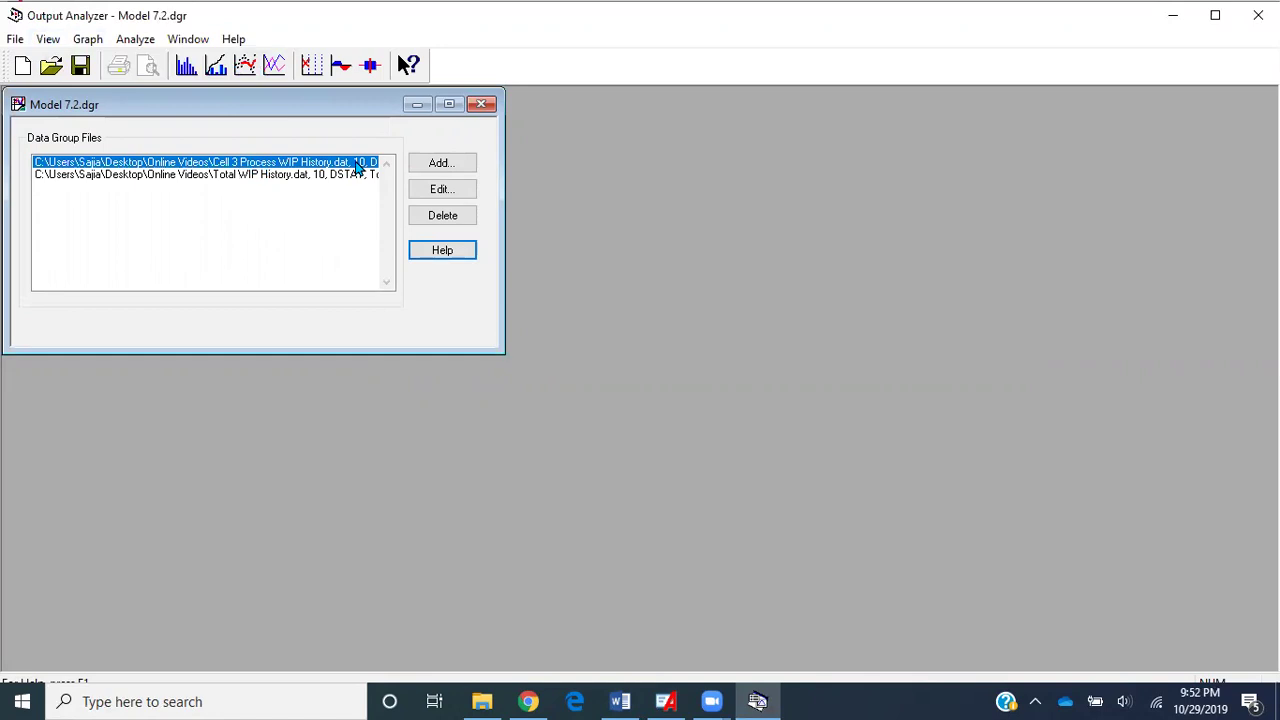
Start a plot and add the Cell 3 Process WIP History data file with Replications set to All.
click(277, 70)
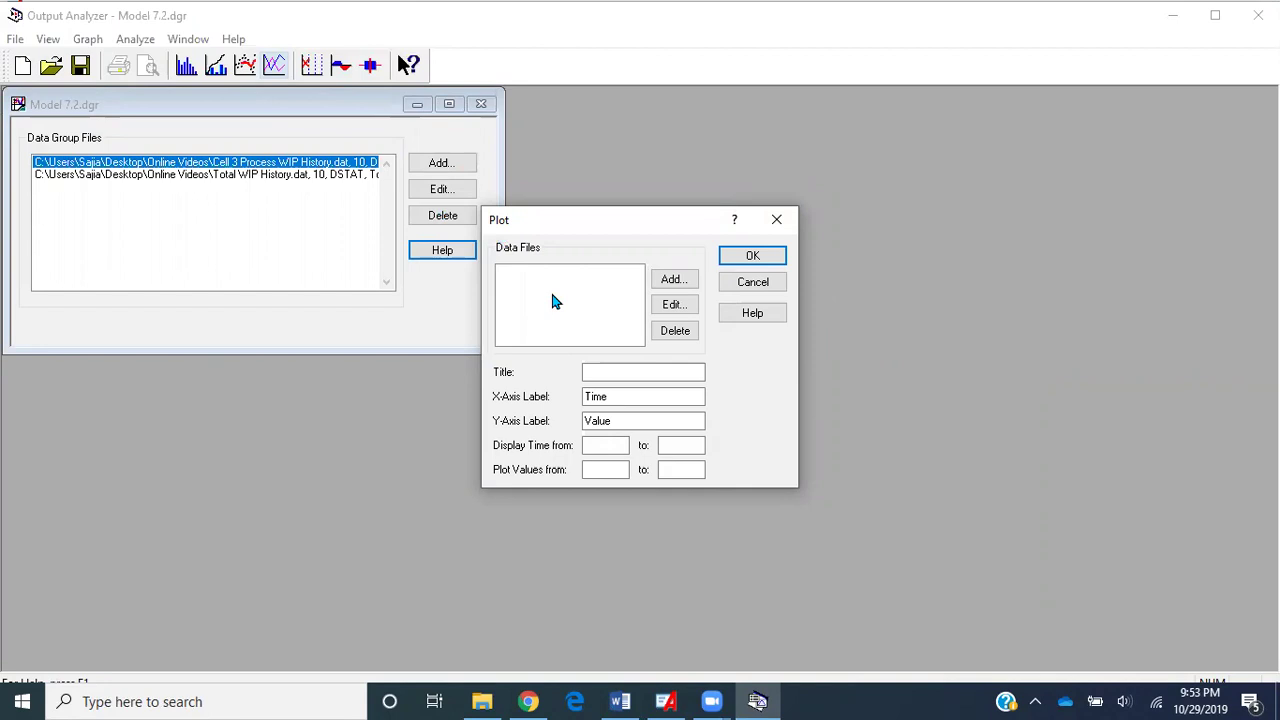
click(672, 280)
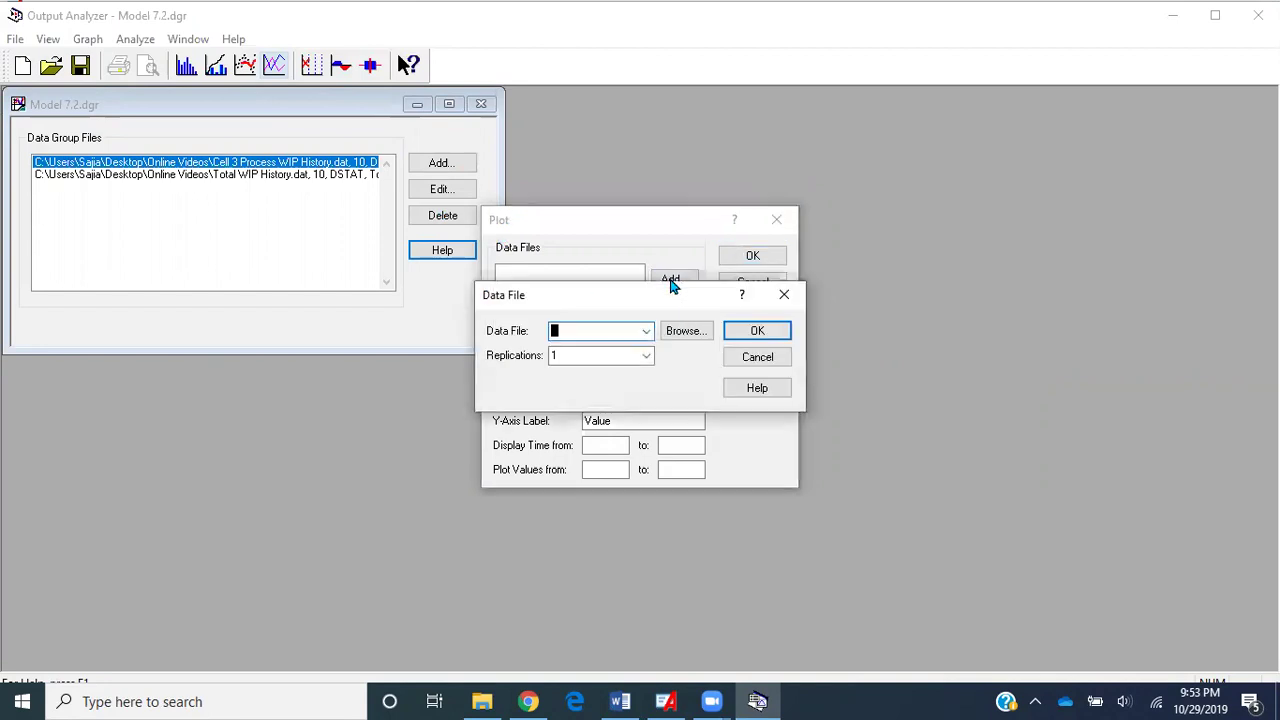
click(646, 331)
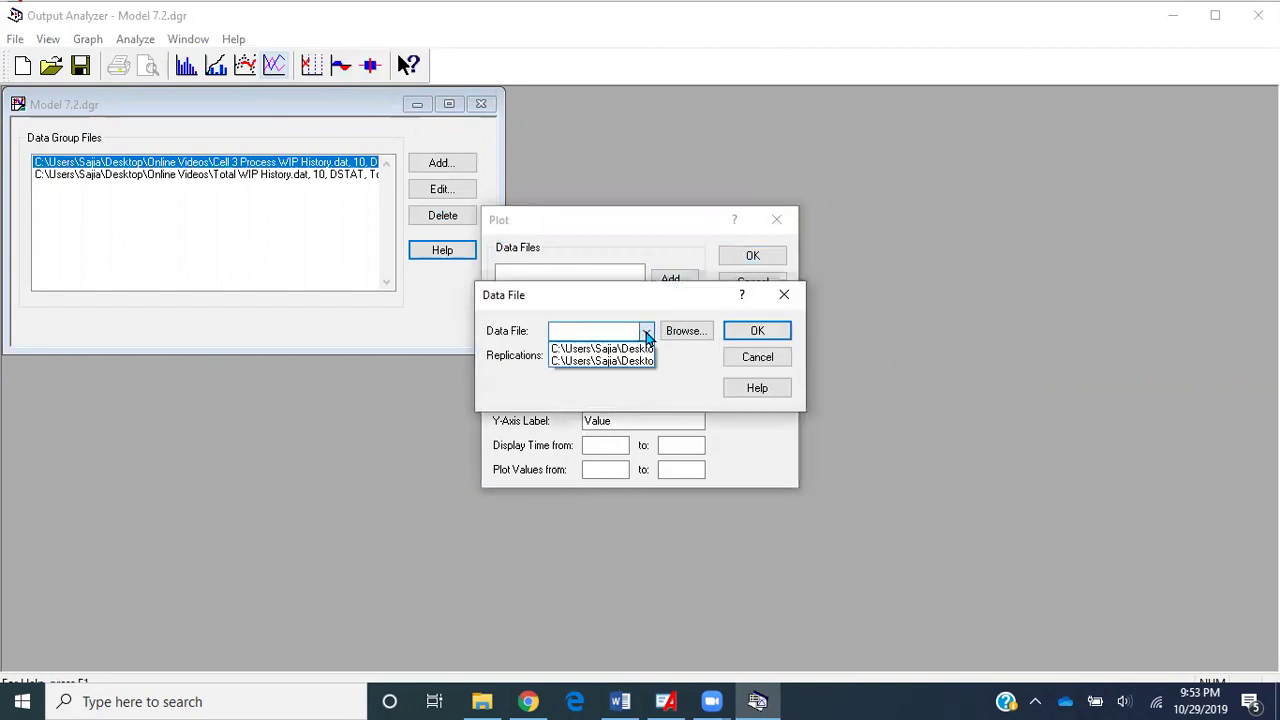
click(643, 349)
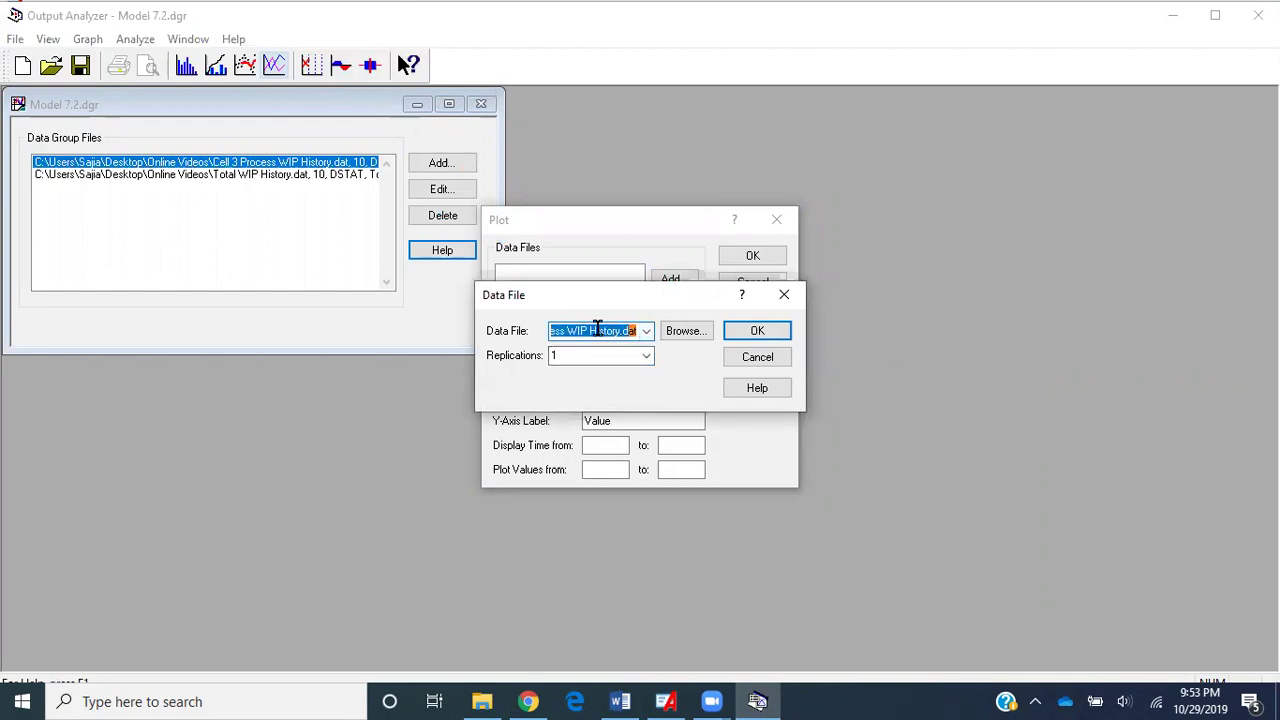
click(597, 330)
key(Left)
key(Left)
key(Left)
key(Left)
key(Left)
key(Left)
key(Left)
key(Left)
key(Left)
key(Left)
key(Left)
key(Left)
key(Left)
key(Left)
key(Left)
key(Left)
key(Left)
key(Left)
key(Left)
key(Left)
click(606, 356)
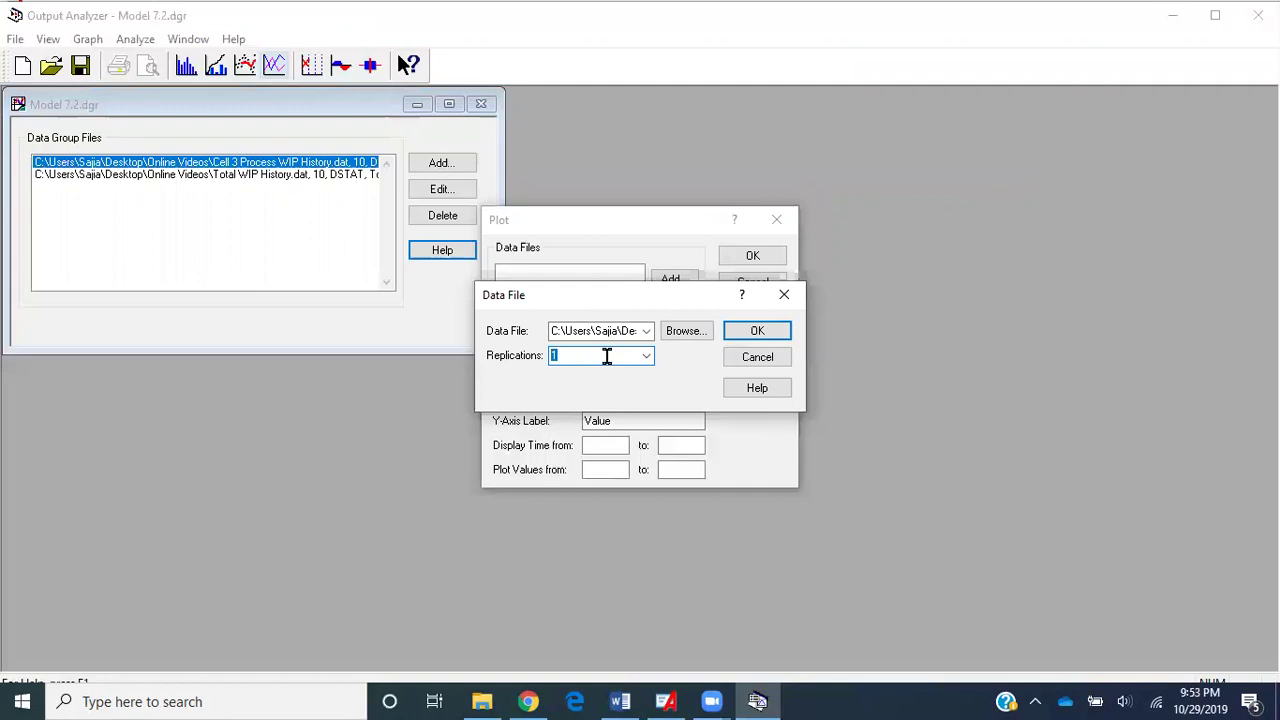
click(647, 358)
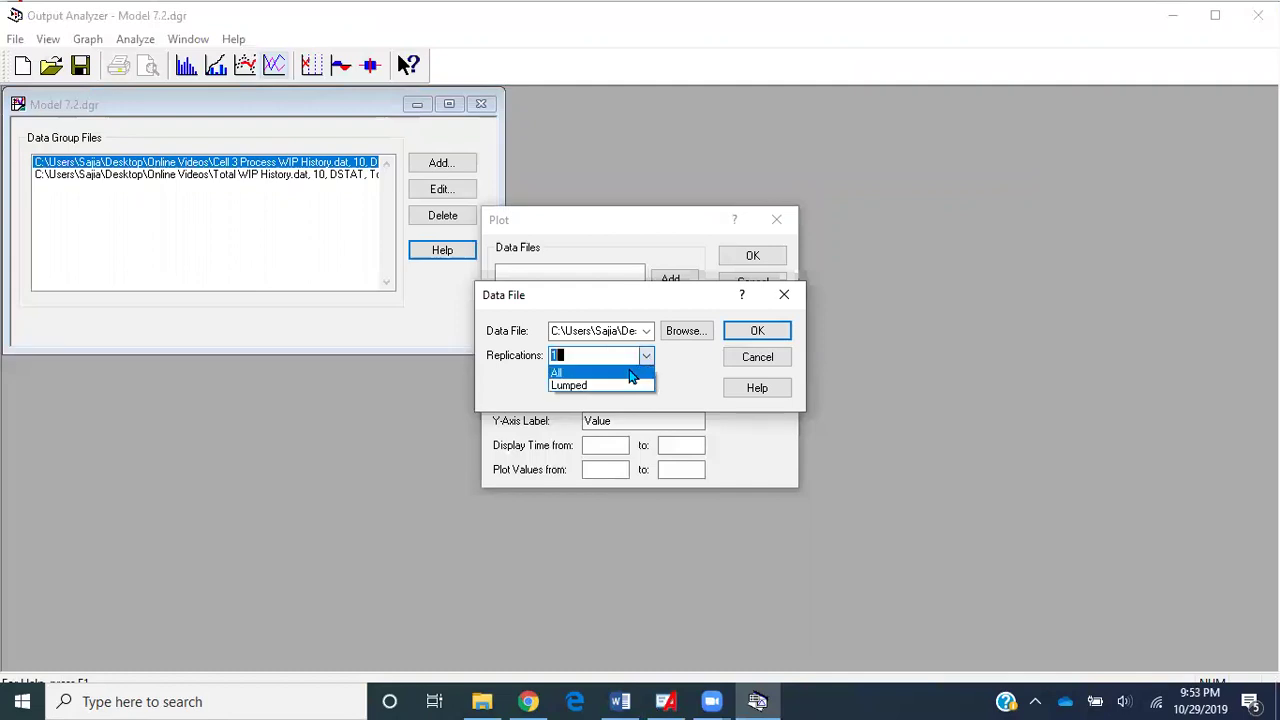
click(630, 373)
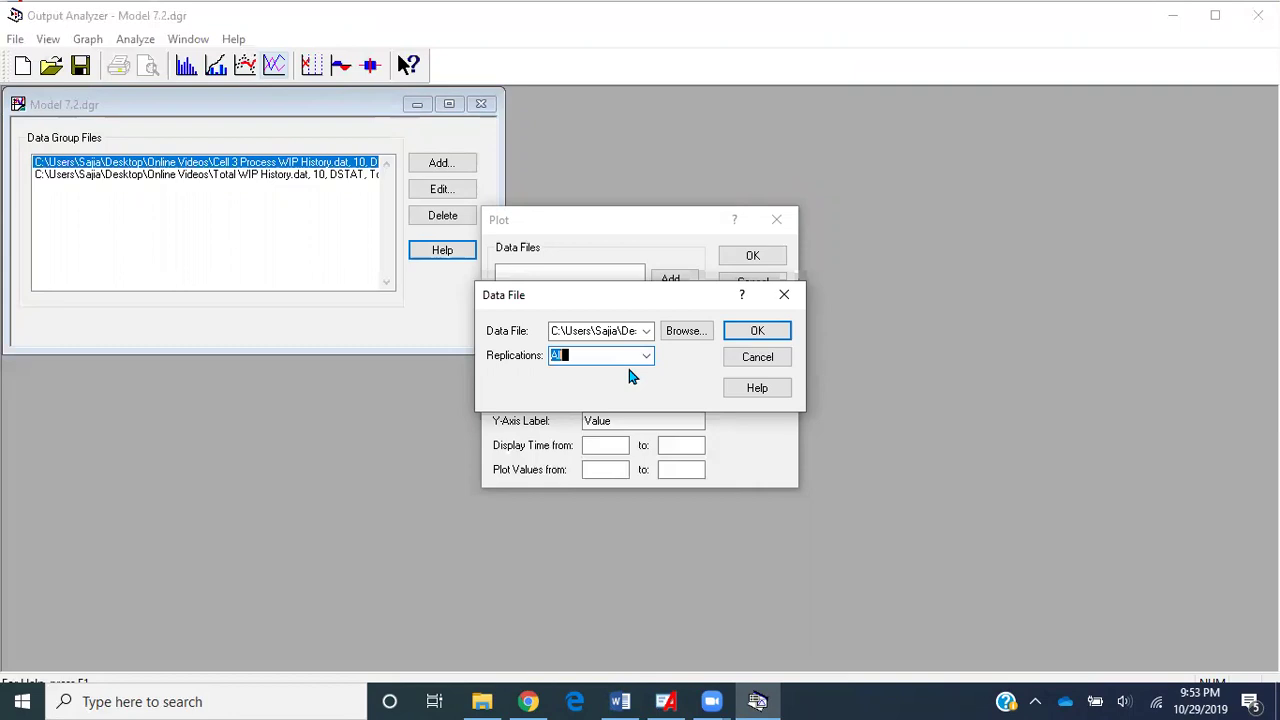
click(762, 331)
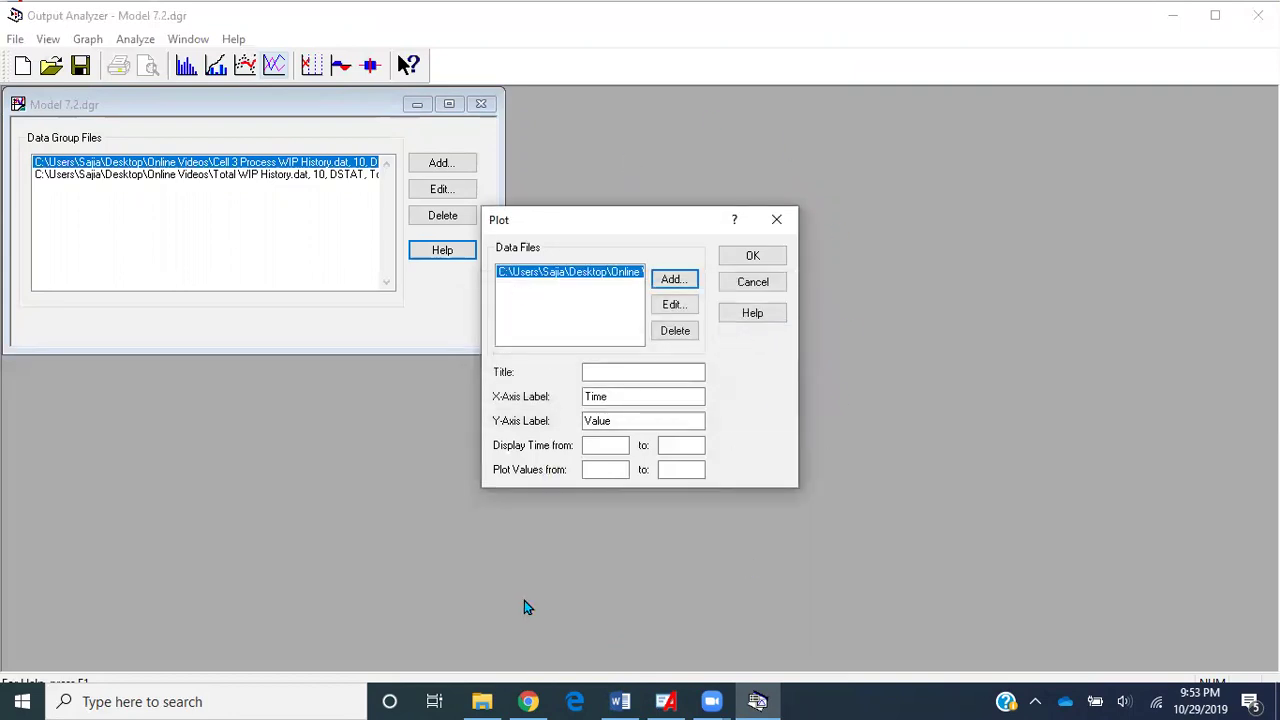
Generate the Cell 3 Process WIP History plot with default labels and ranges, and enlarge its window and graph area.
click(603, 371)
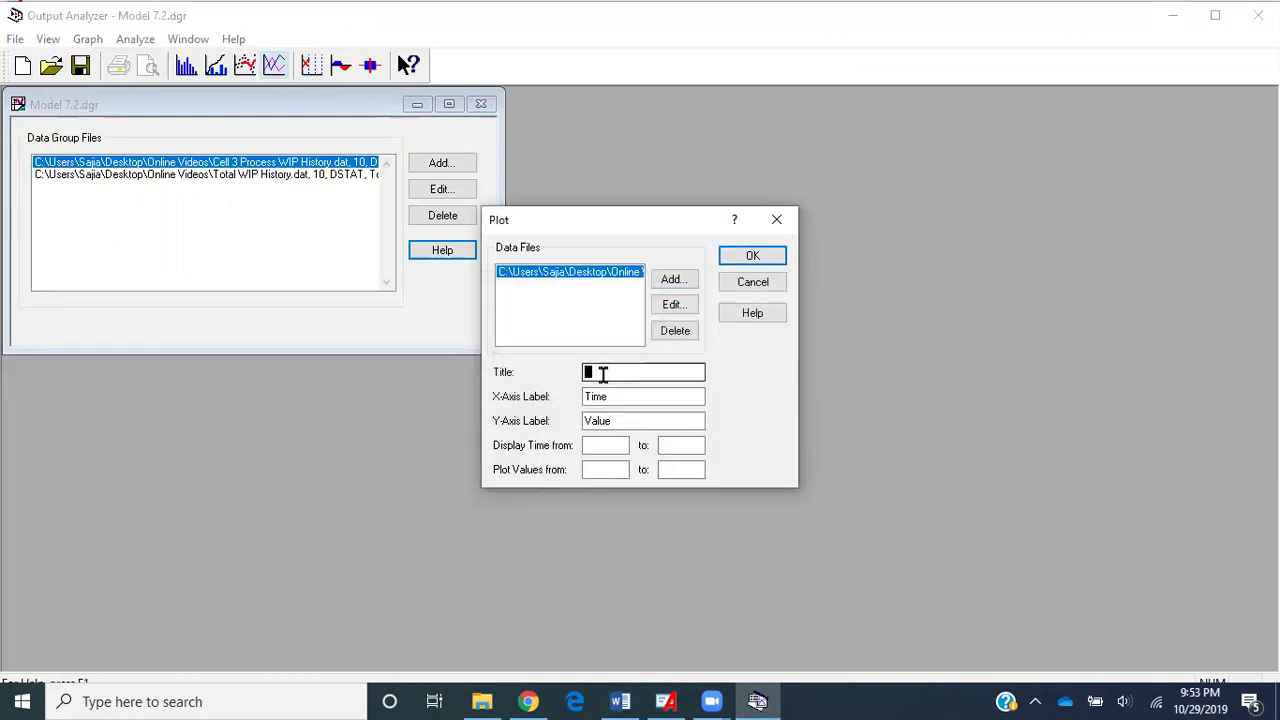
click(610, 396)
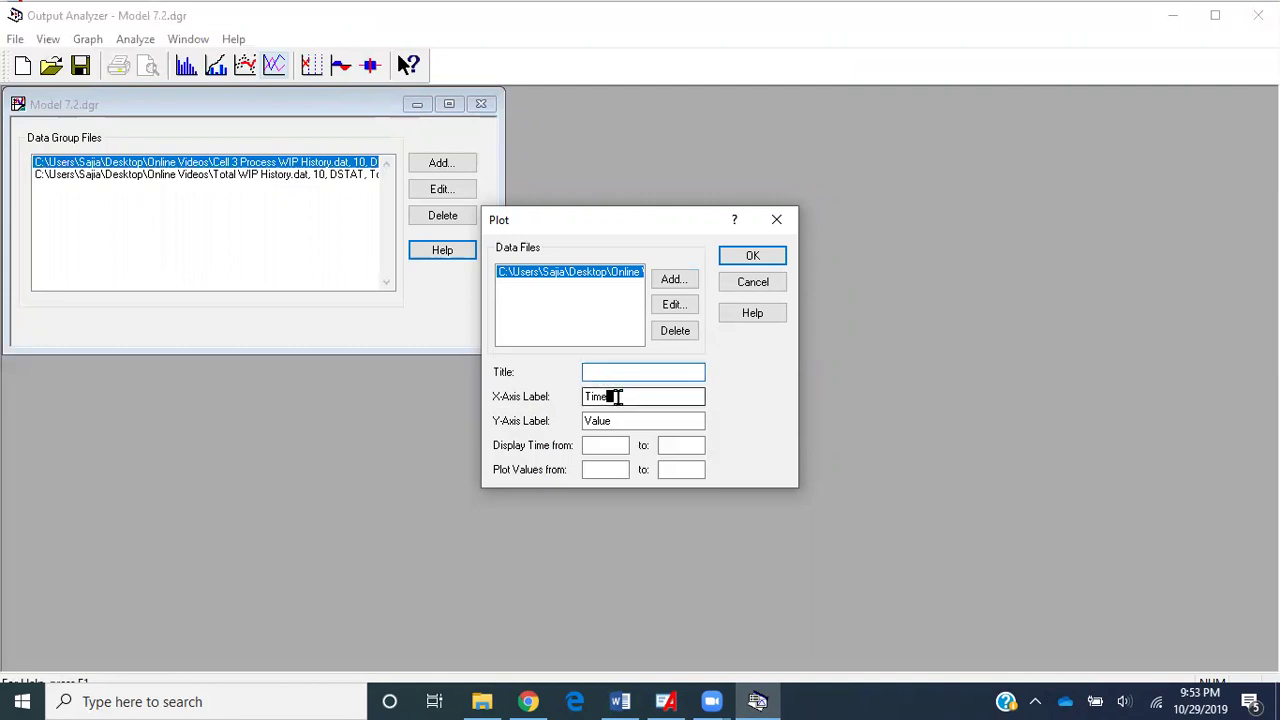
click(631, 421)
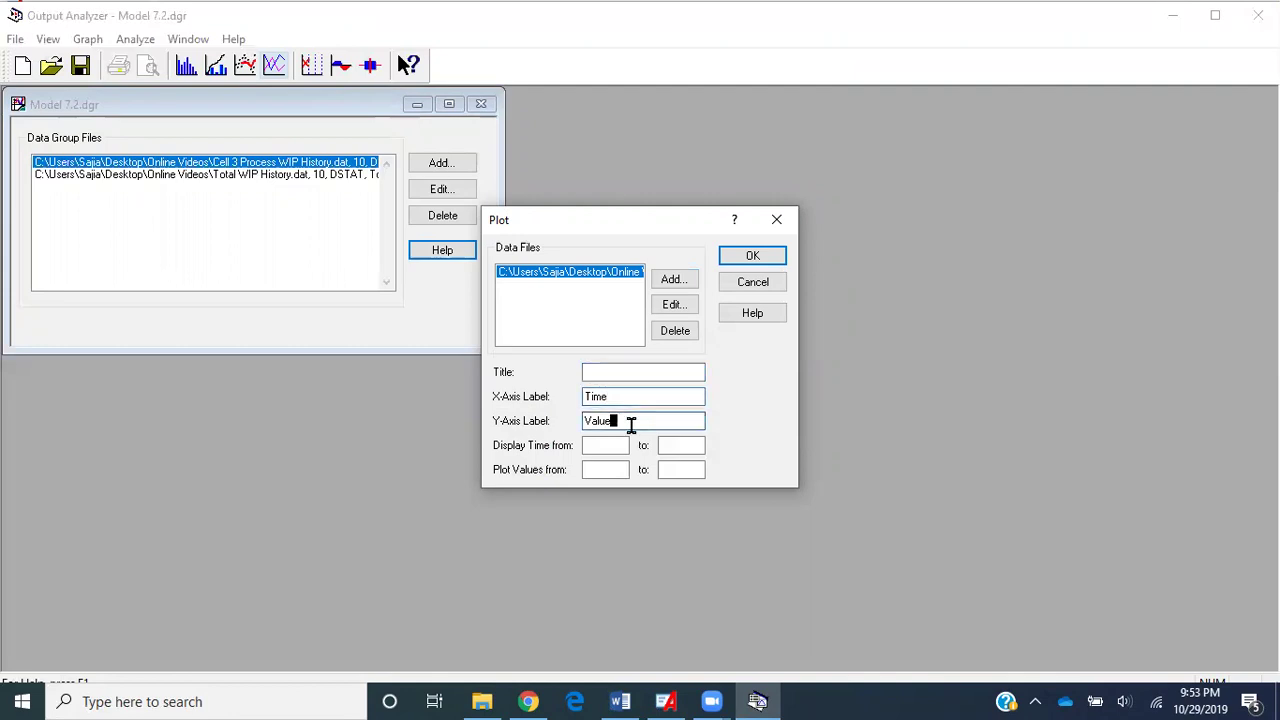
click(608, 444)
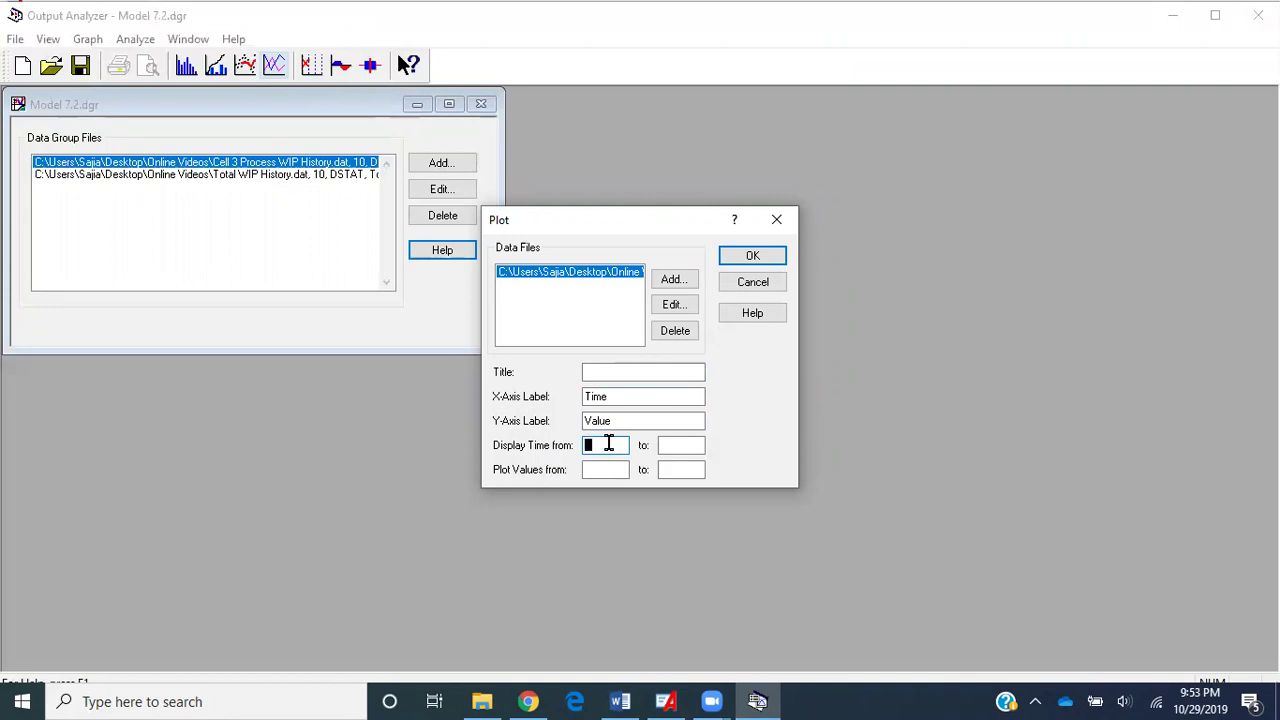
click(610, 466)
click(760, 256)
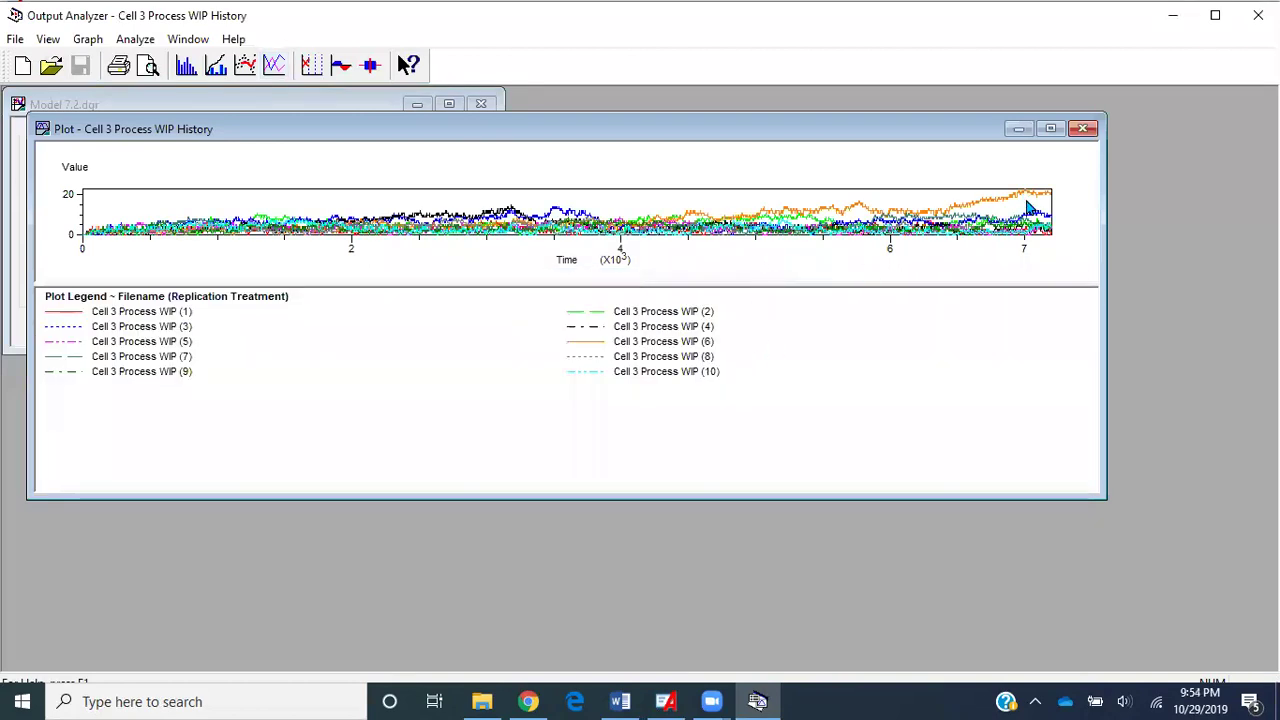
double_click(970, 135)
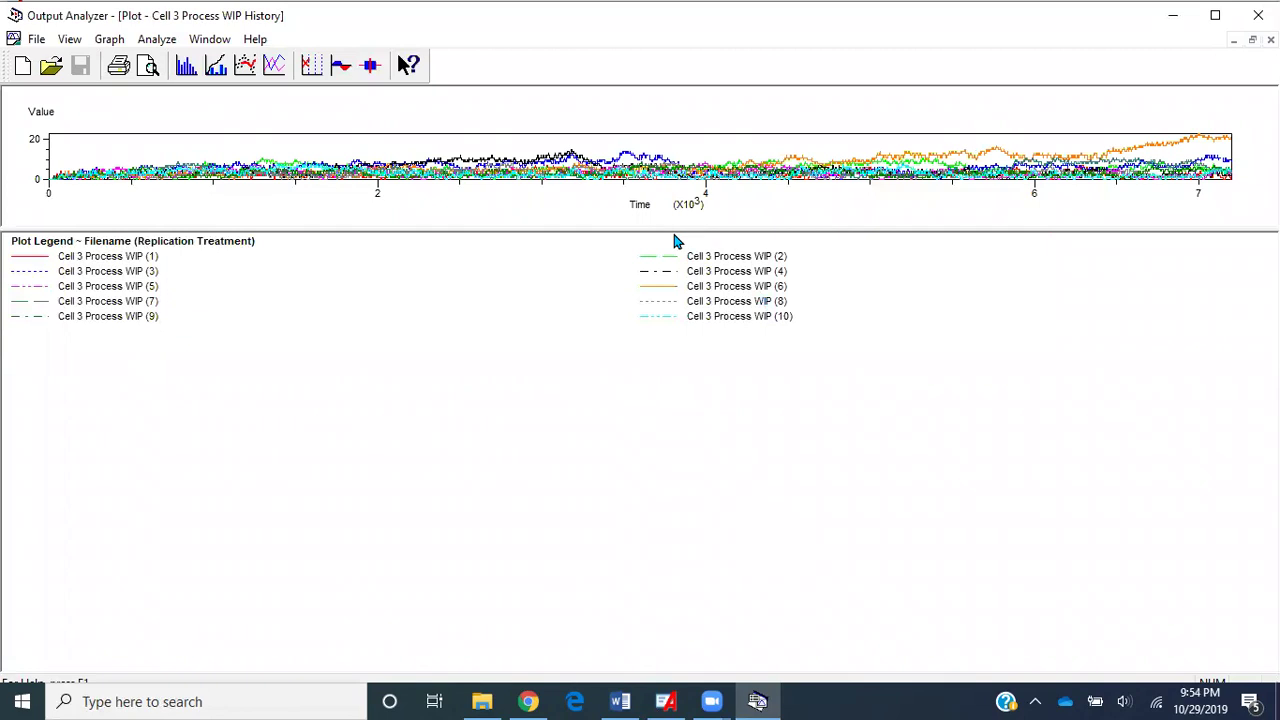
drag(670, 232, 658, 400)
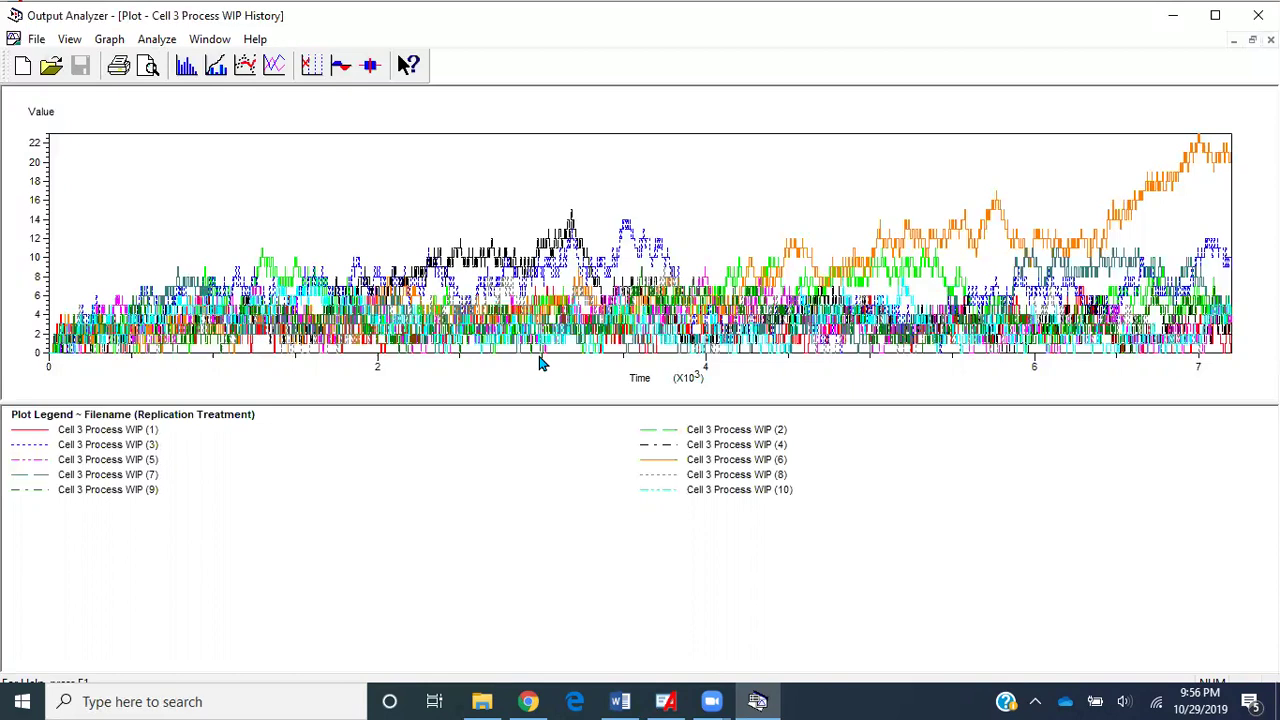
Minimize the Cell 3 plot and add the Total WIP History data file with Replications set to All to a plot.
click(1234, 40)
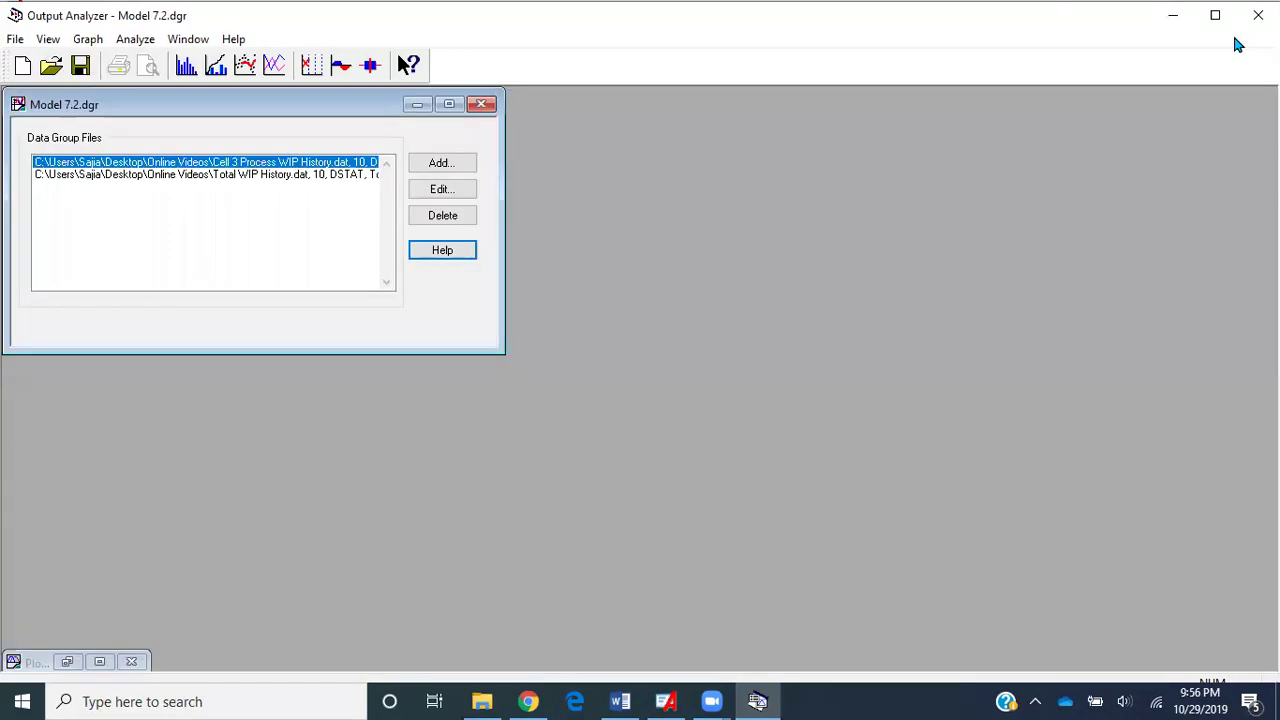
click(349, 174)
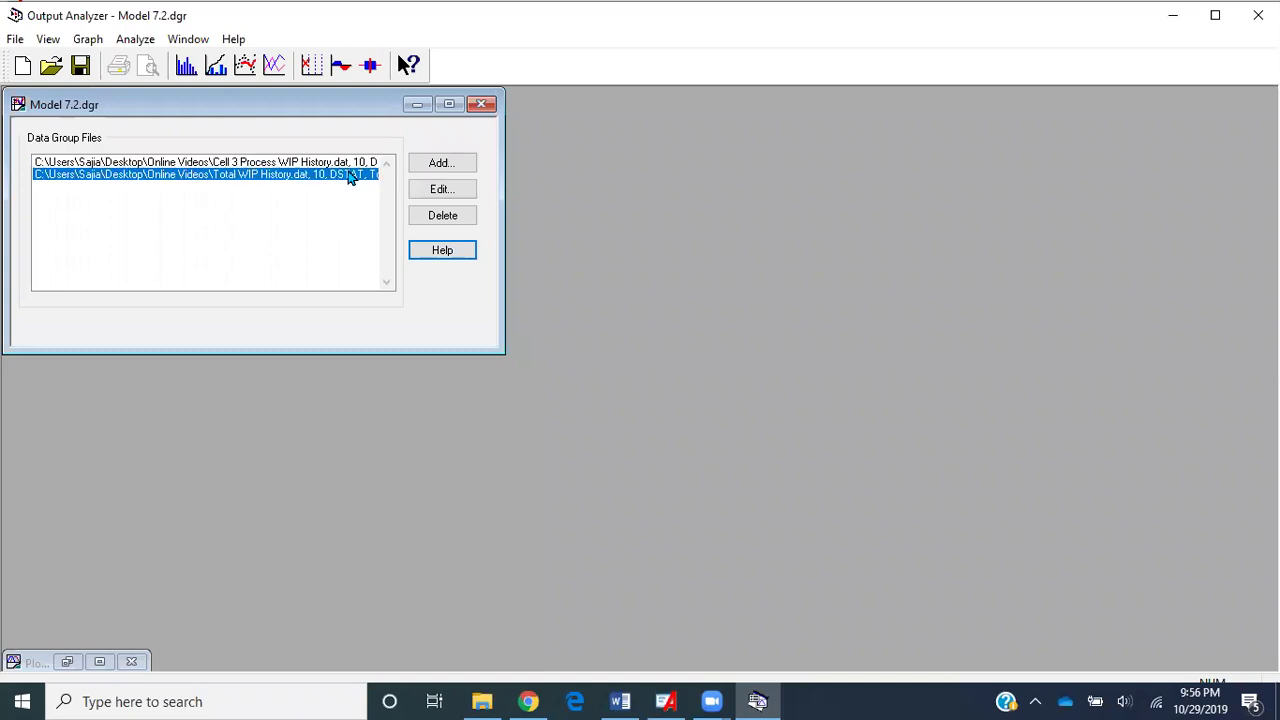
click(275, 66)
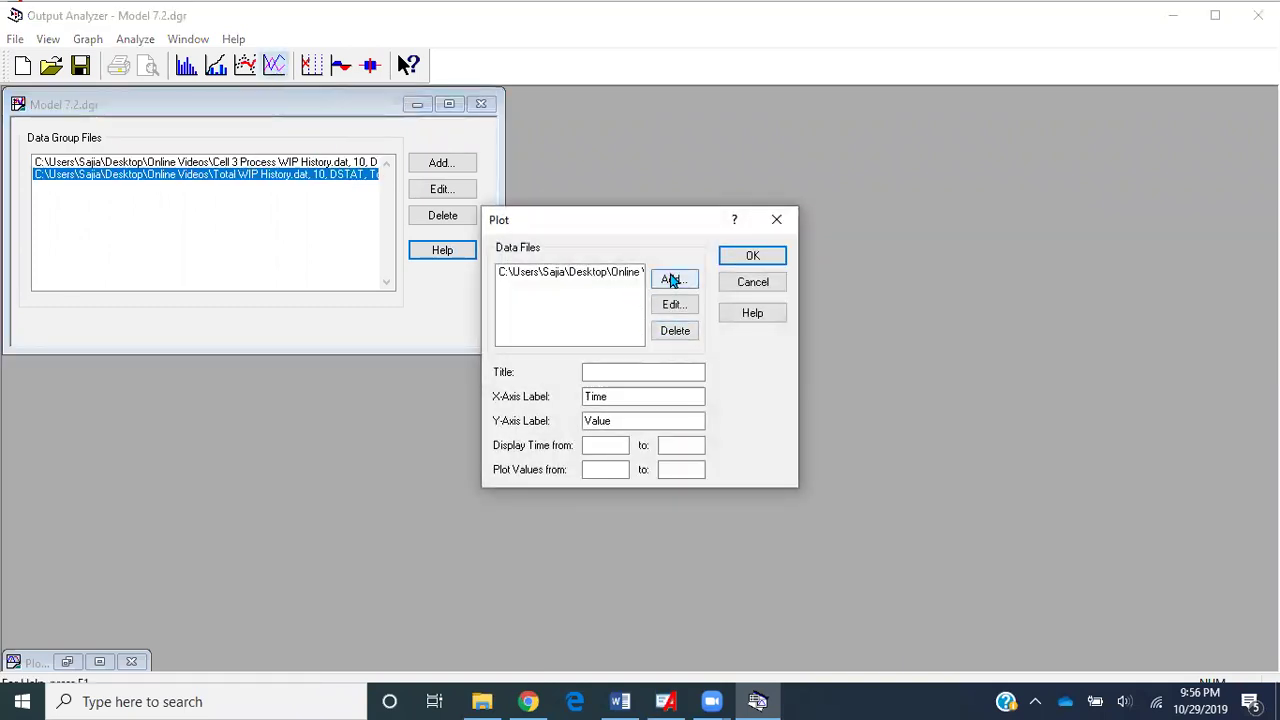
click(668, 279)
click(646, 331)
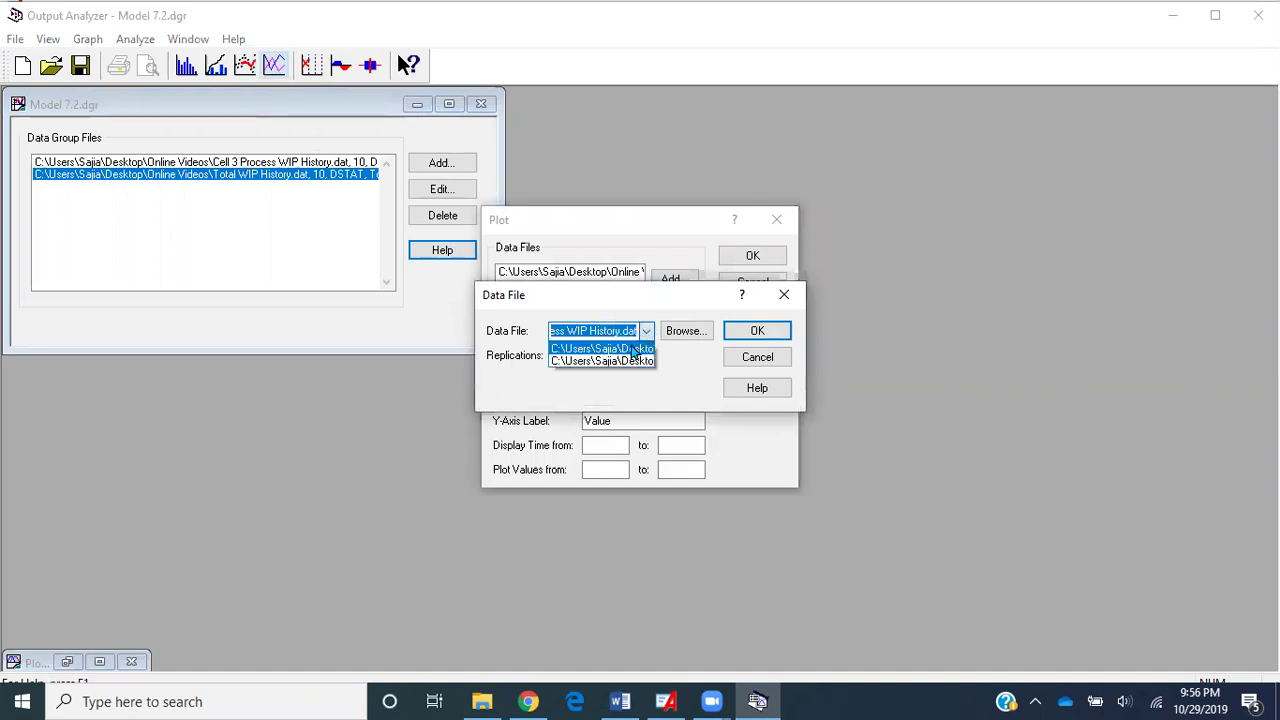
click(628, 362)
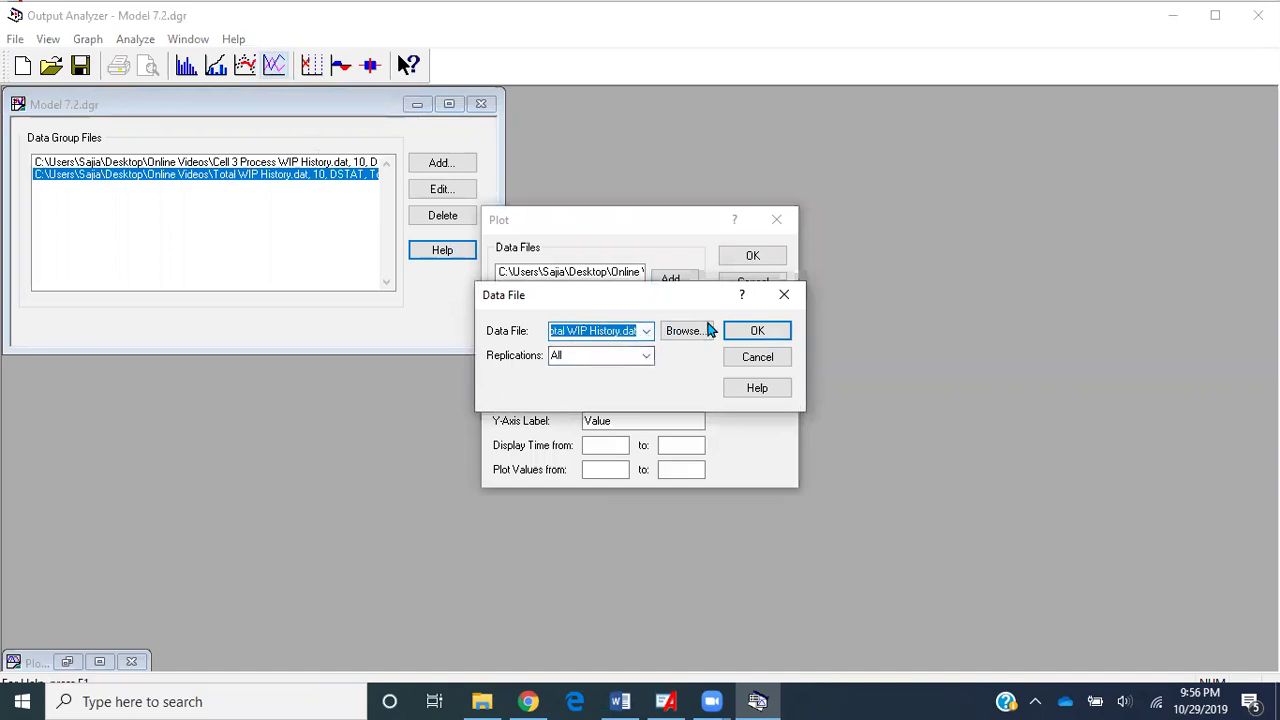
click(782, 335)
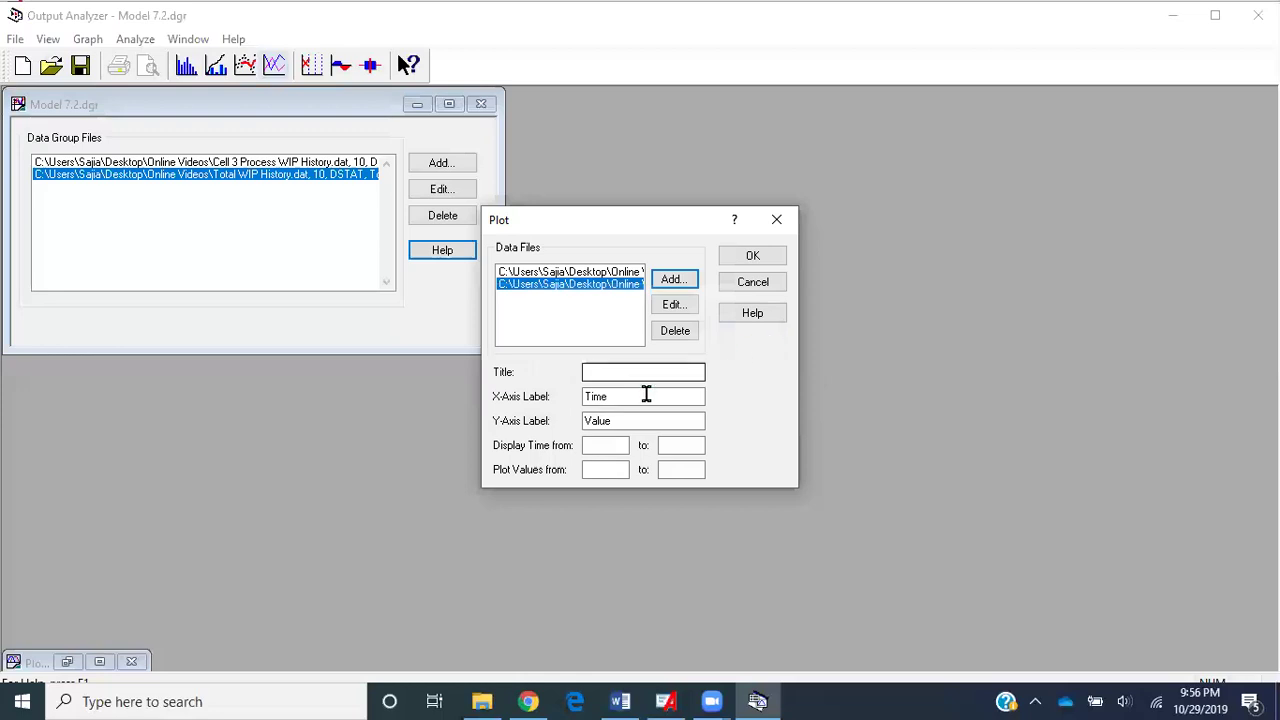
Generate and close the combined plot, and remove the Cell 3 Process WIP History file from the plot's data files.
click(755, 256)
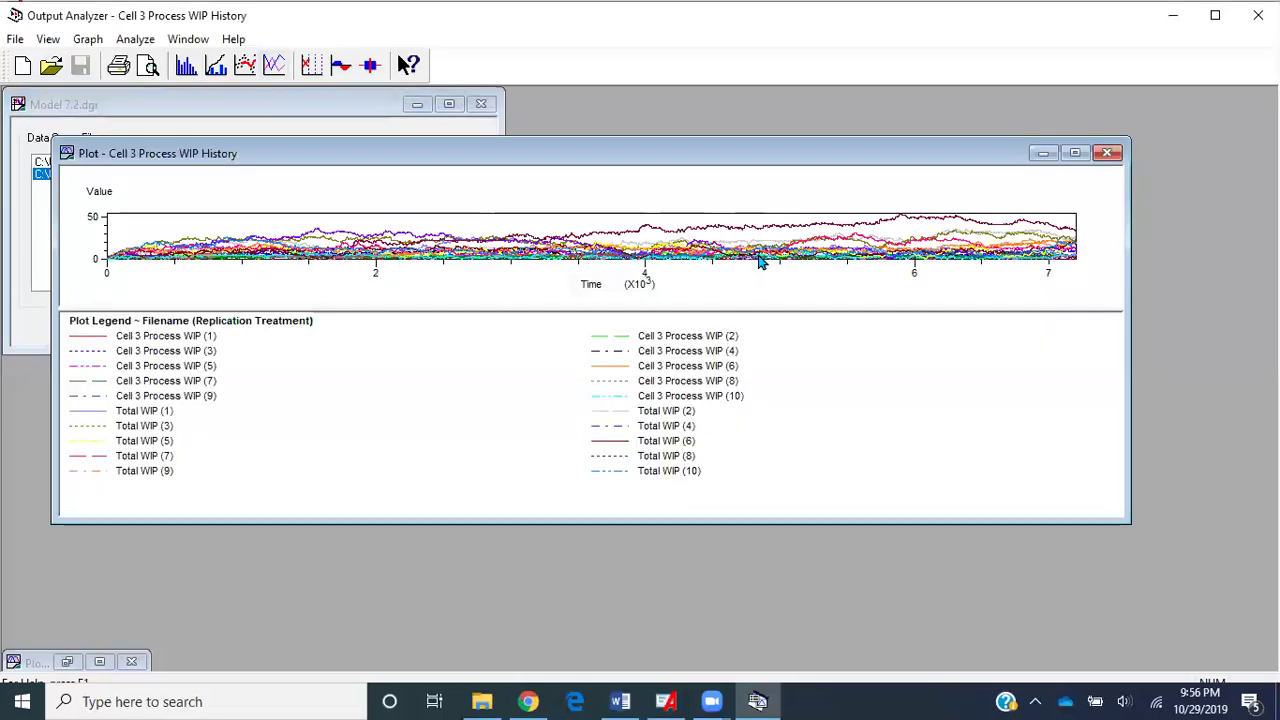
click(1107, 153)
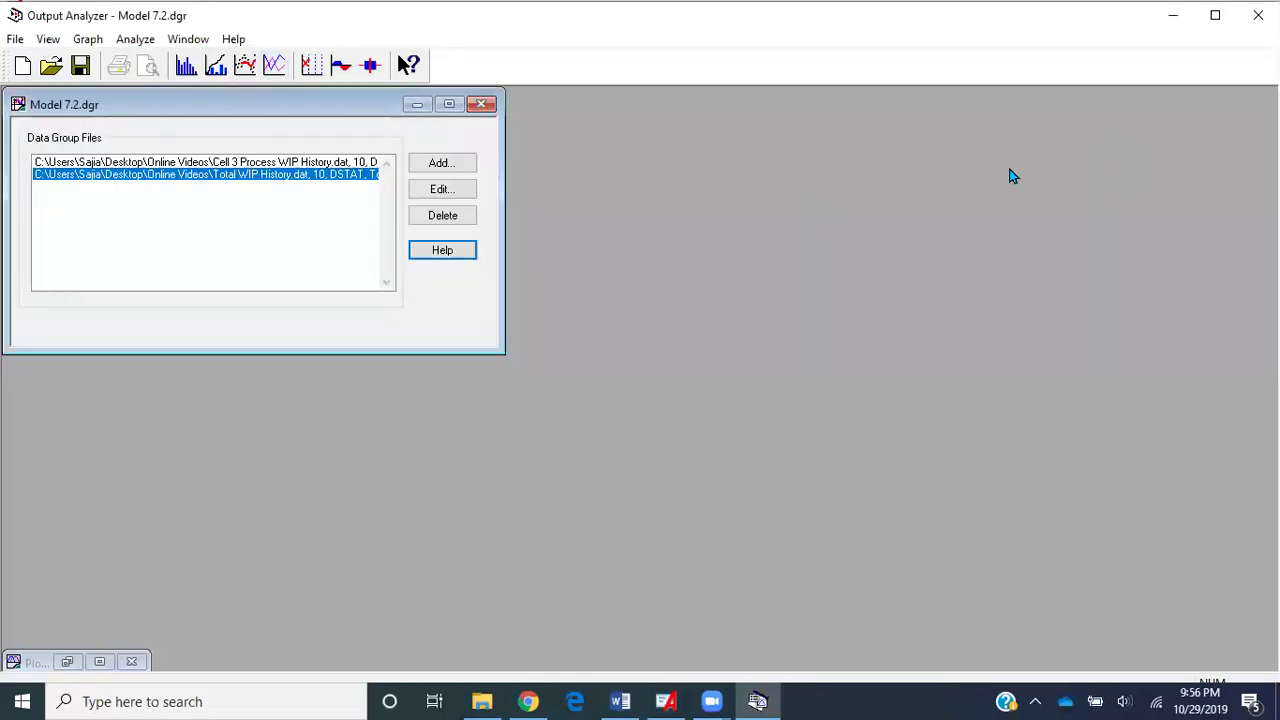
click(275, 66)
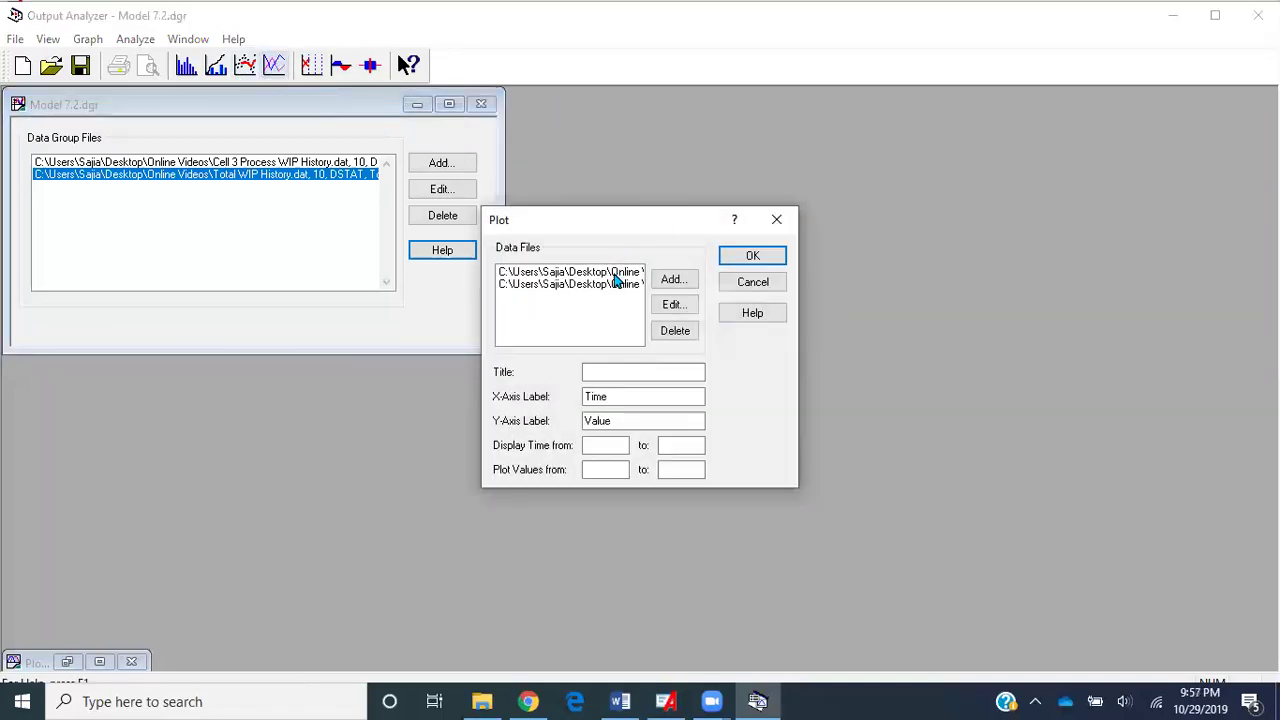
click(672, 331)
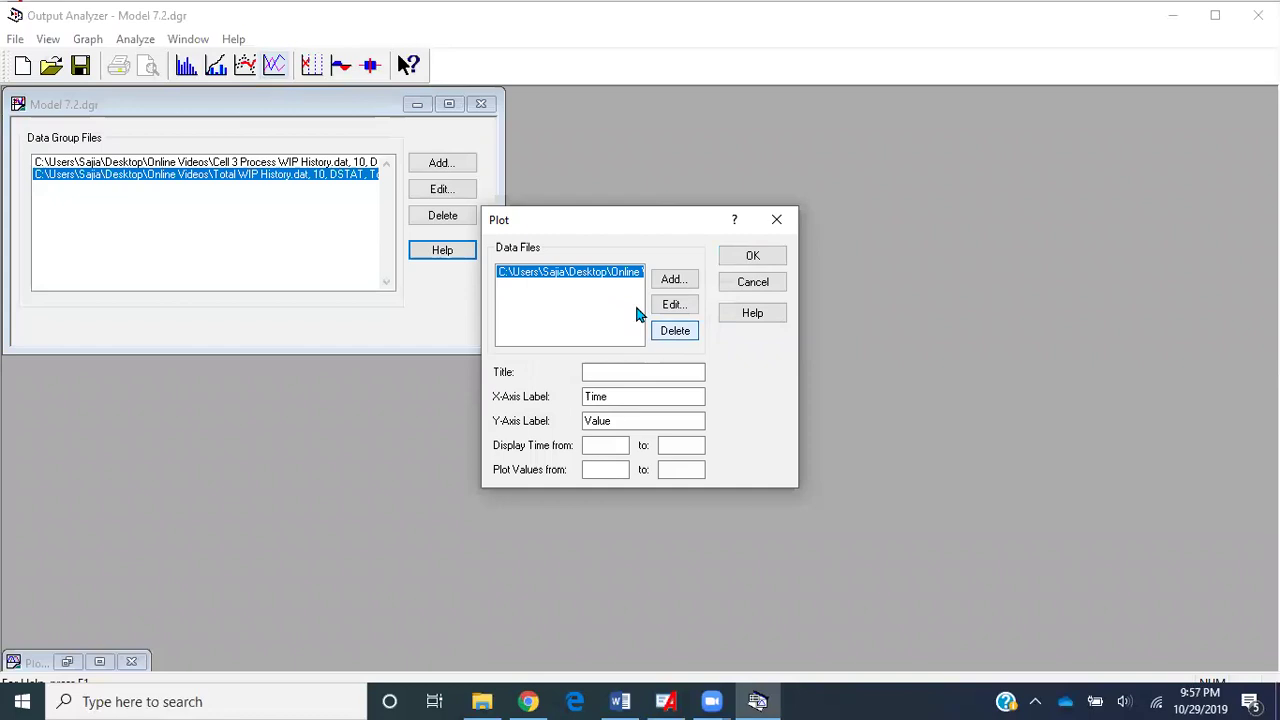
Check the Total WIP History file's plot settings, generate its plot, and enlarge the plot window and graph area.
double_click(612, 276)
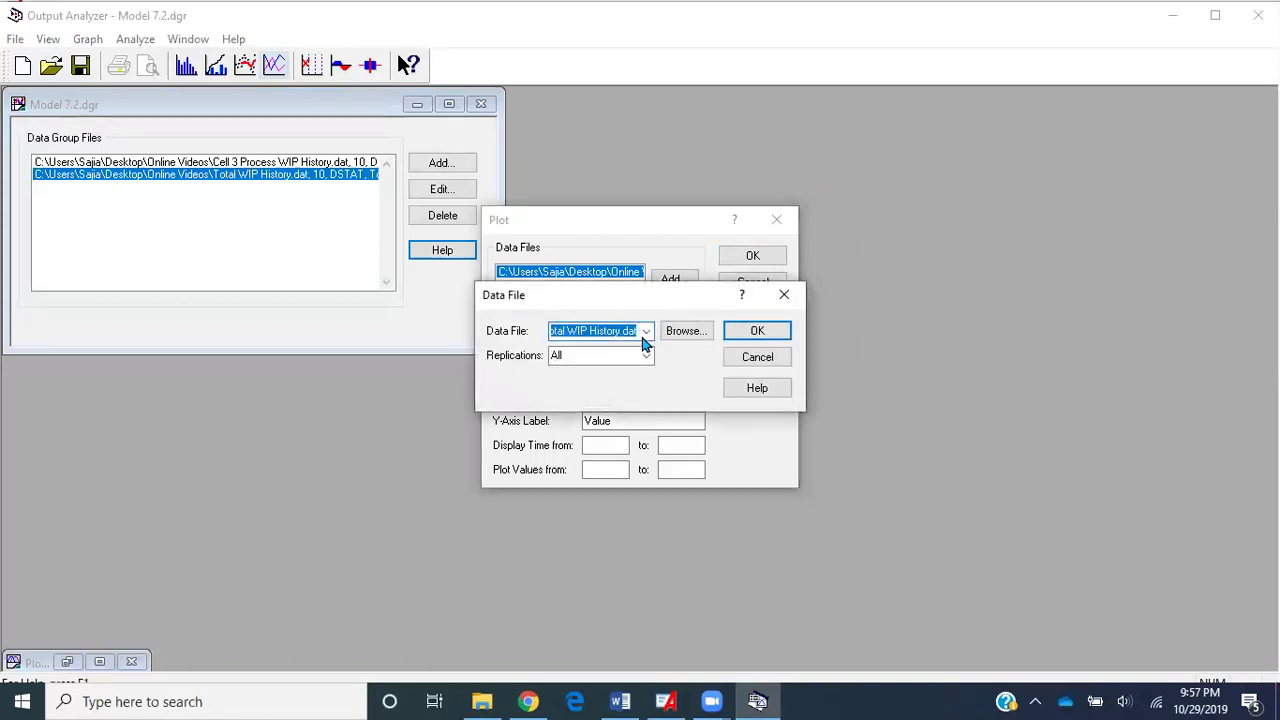
click(757, 331)
click(752, 255)
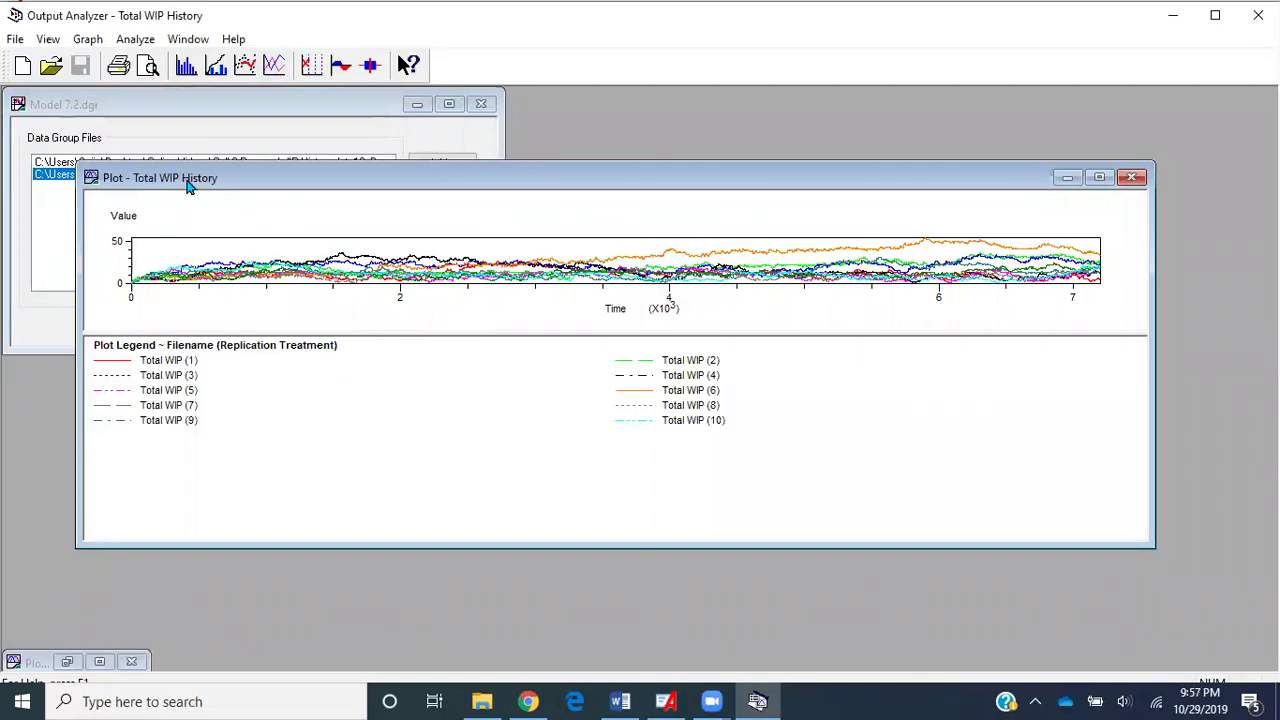
click(1099, 177)
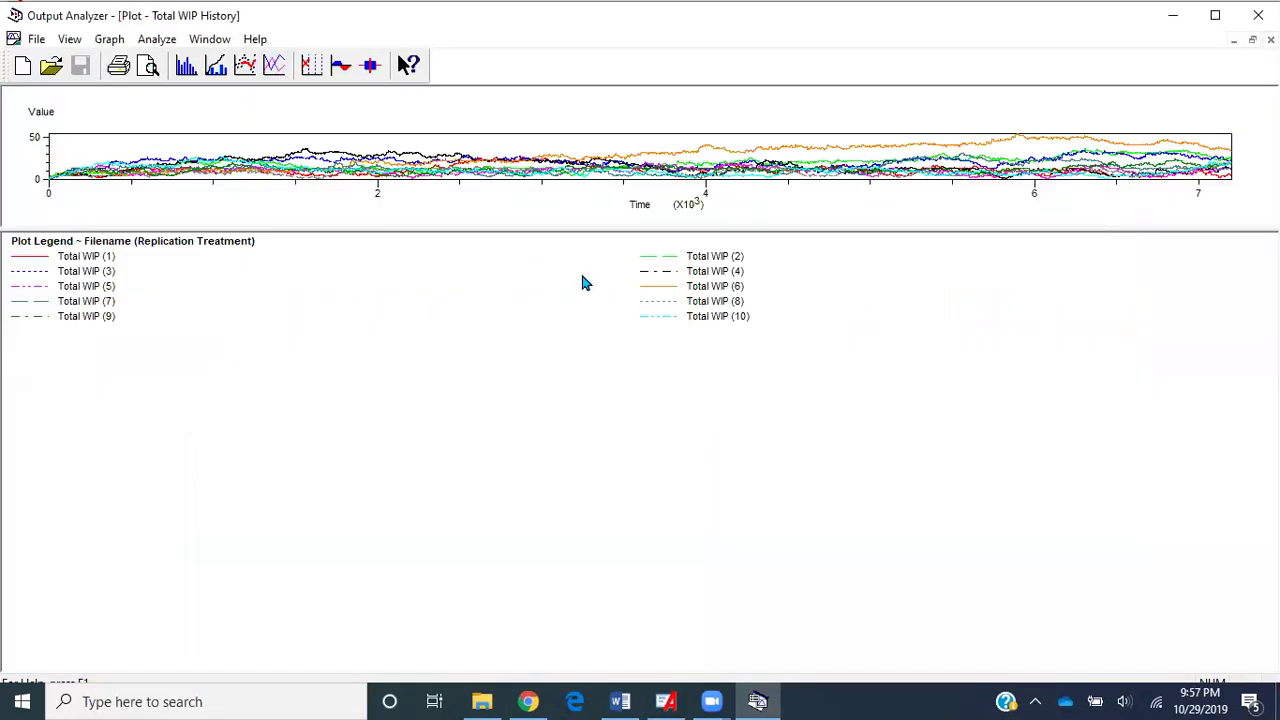
drag(593, 228, 591, 310)
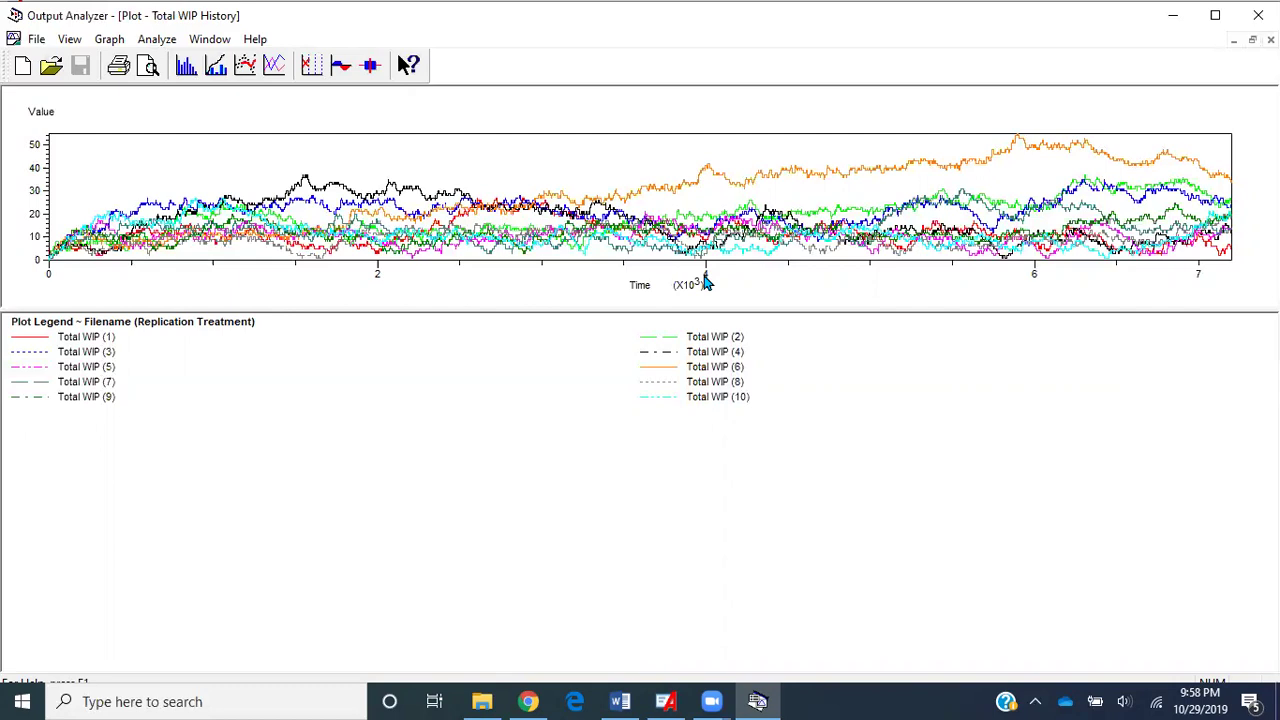
Minimize the Total WIP plot, switch to Arena, and open the replication parameters in Run Setup.
click(1233, 40)
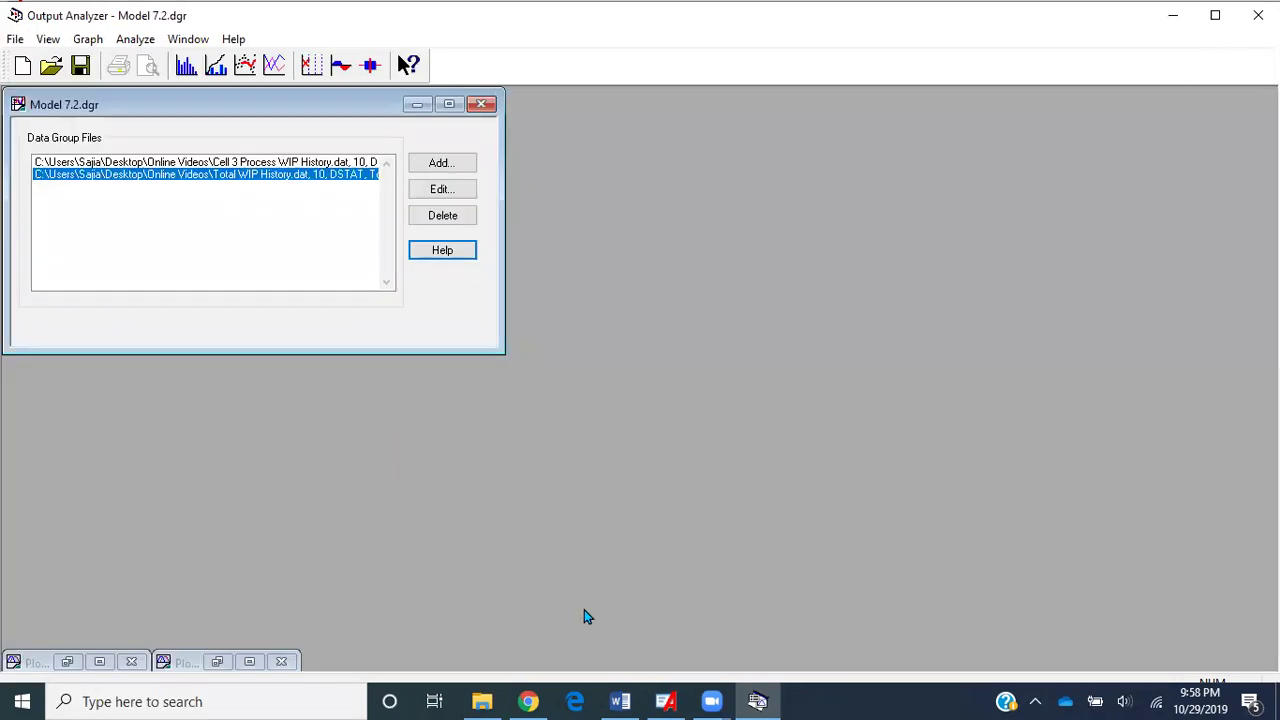
click(665, 701)
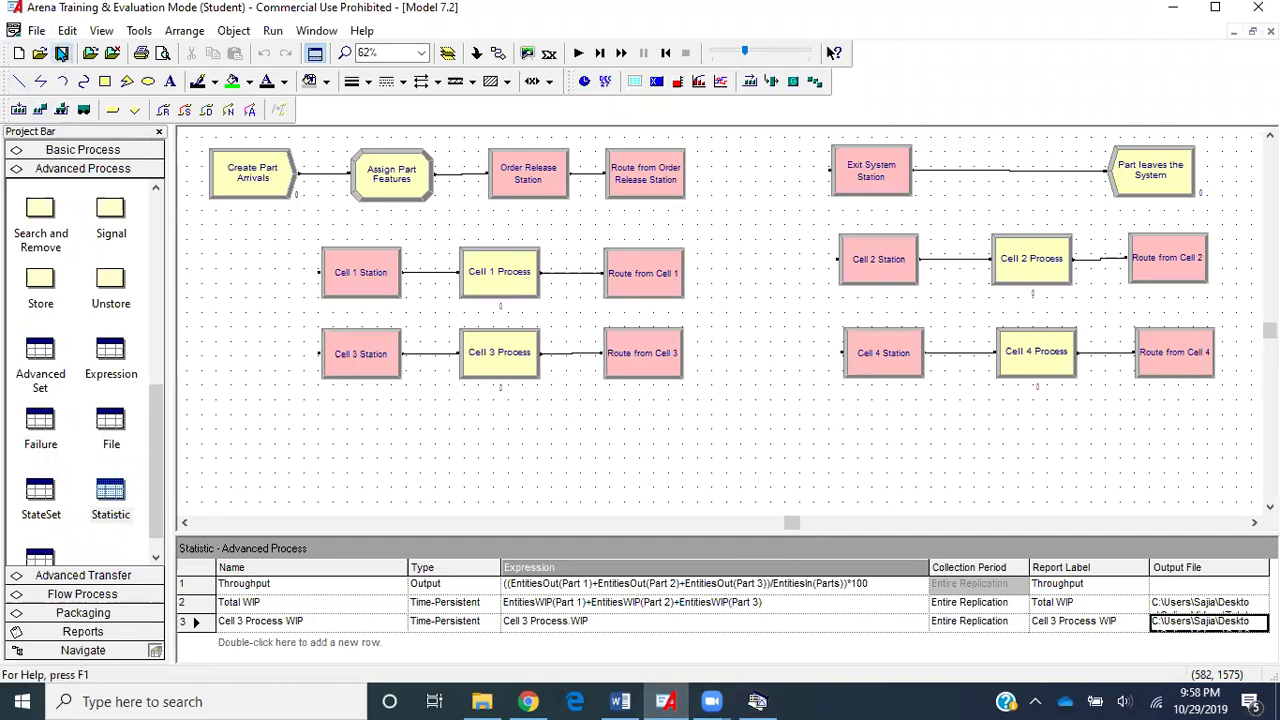
click(271, 31)
click(282, 55)
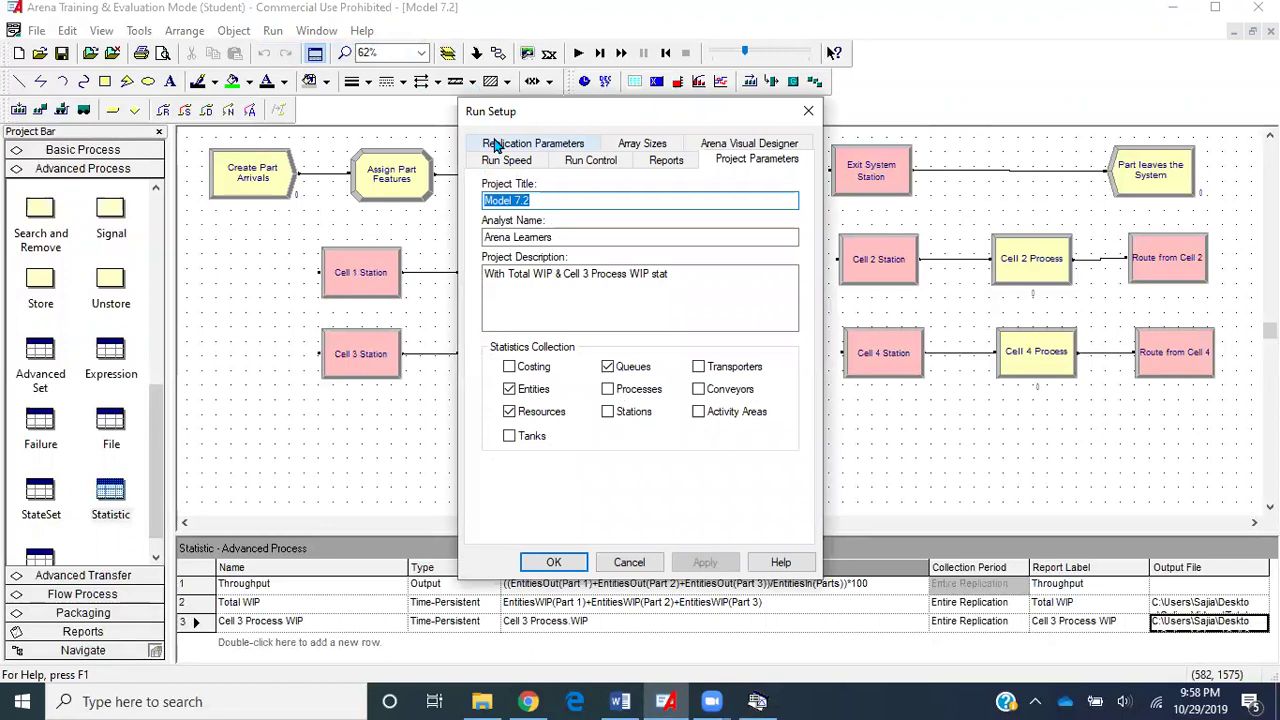
click(494, 145)
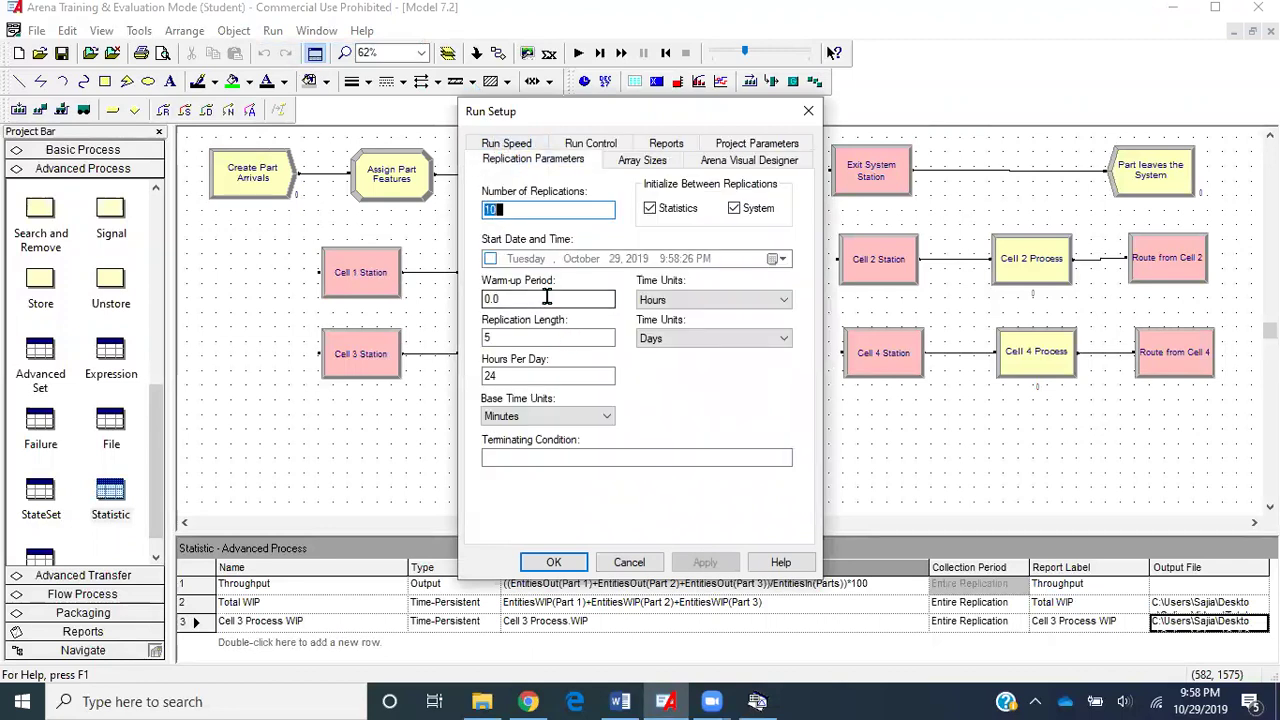
Set the model's warm-up period to 2000 with Minutes as its time unit and apply the run setup.
click(509, 212)
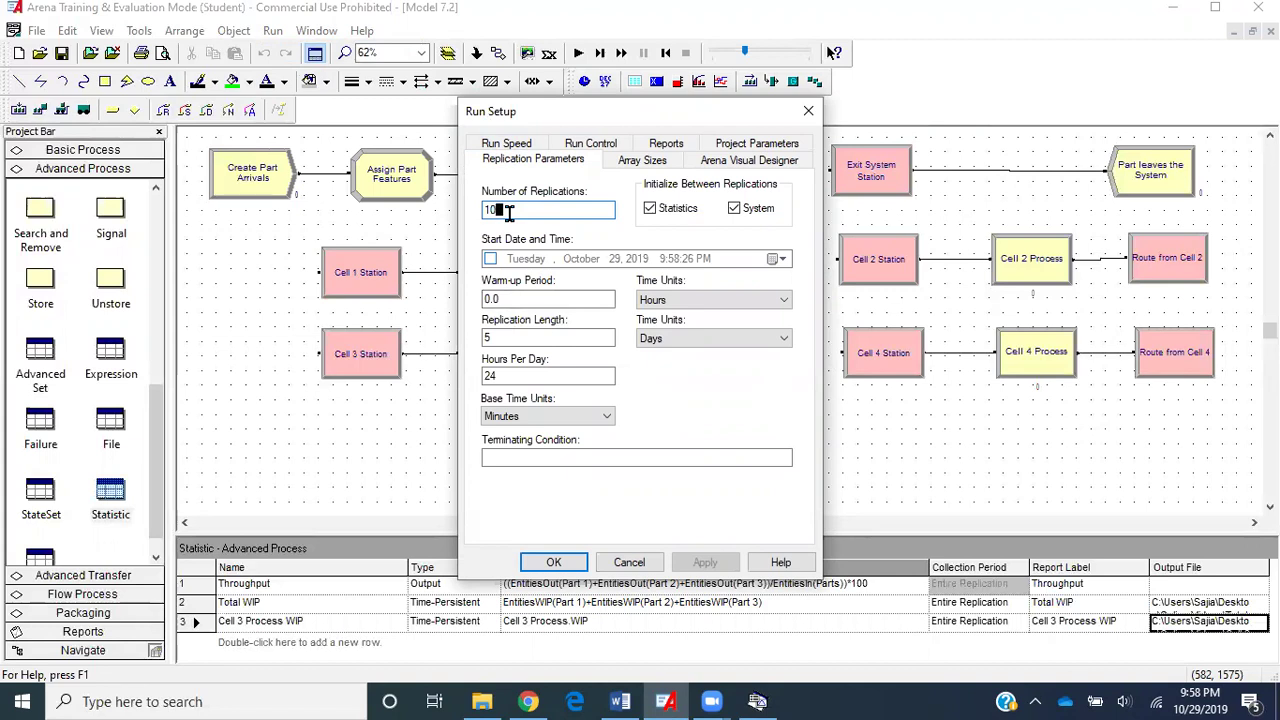
click(525, 335)
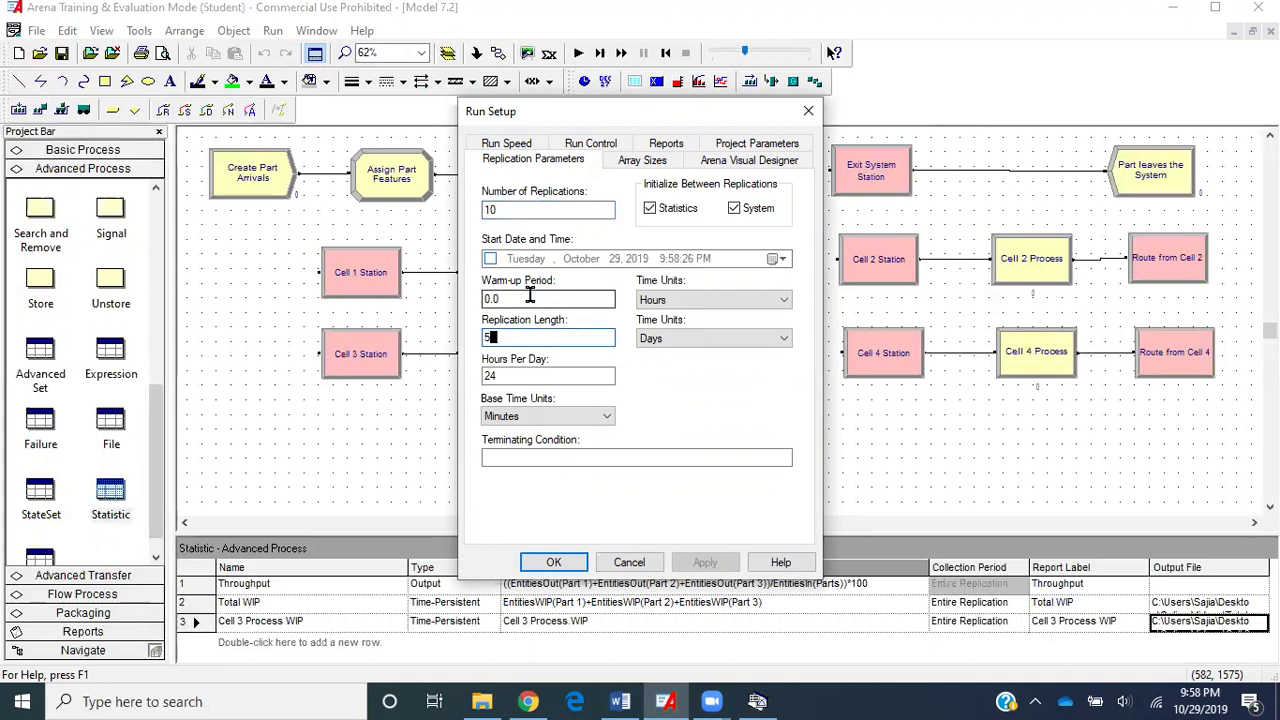
double_click(530, 297)
text(2)
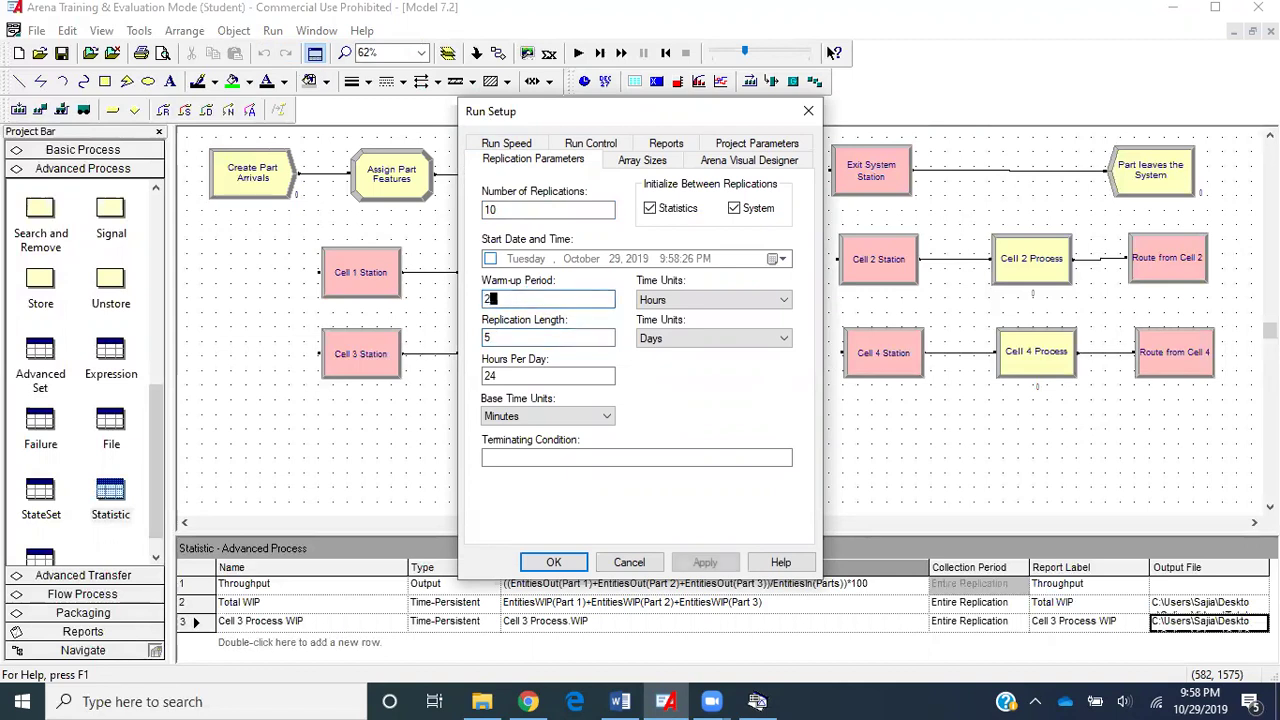
text(000)
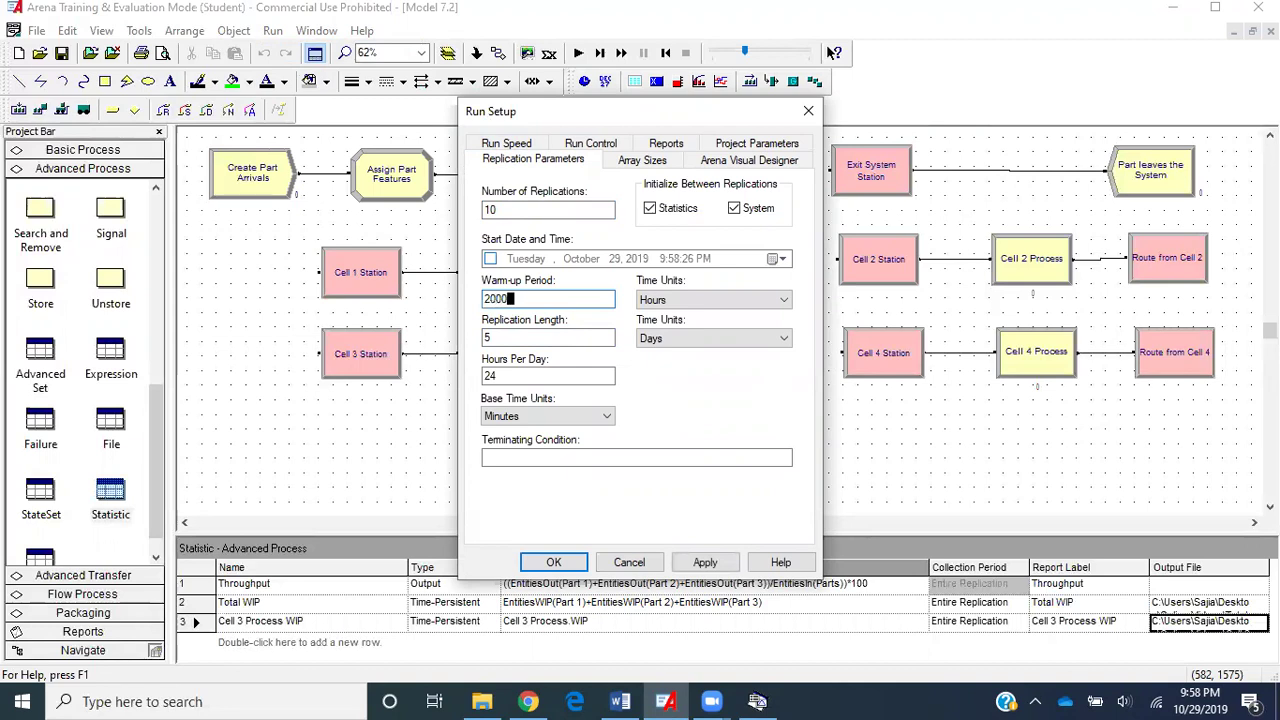
click(728, 300)
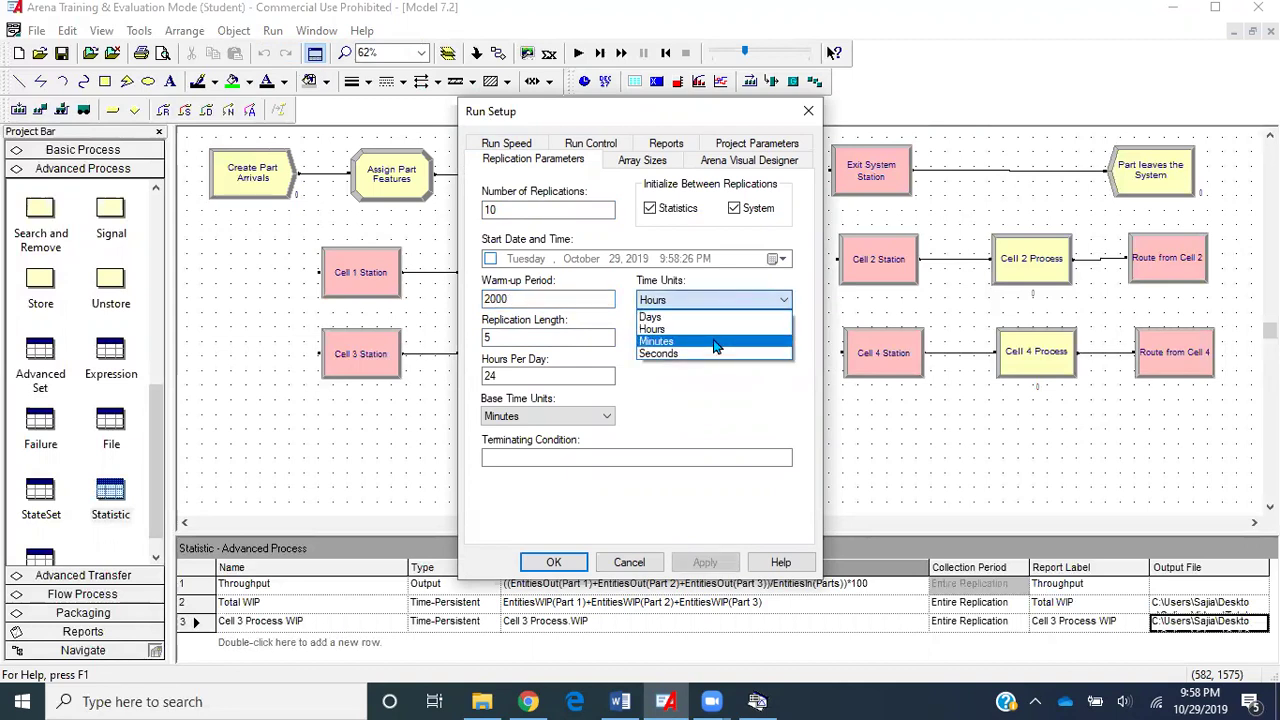
click(735, 342)
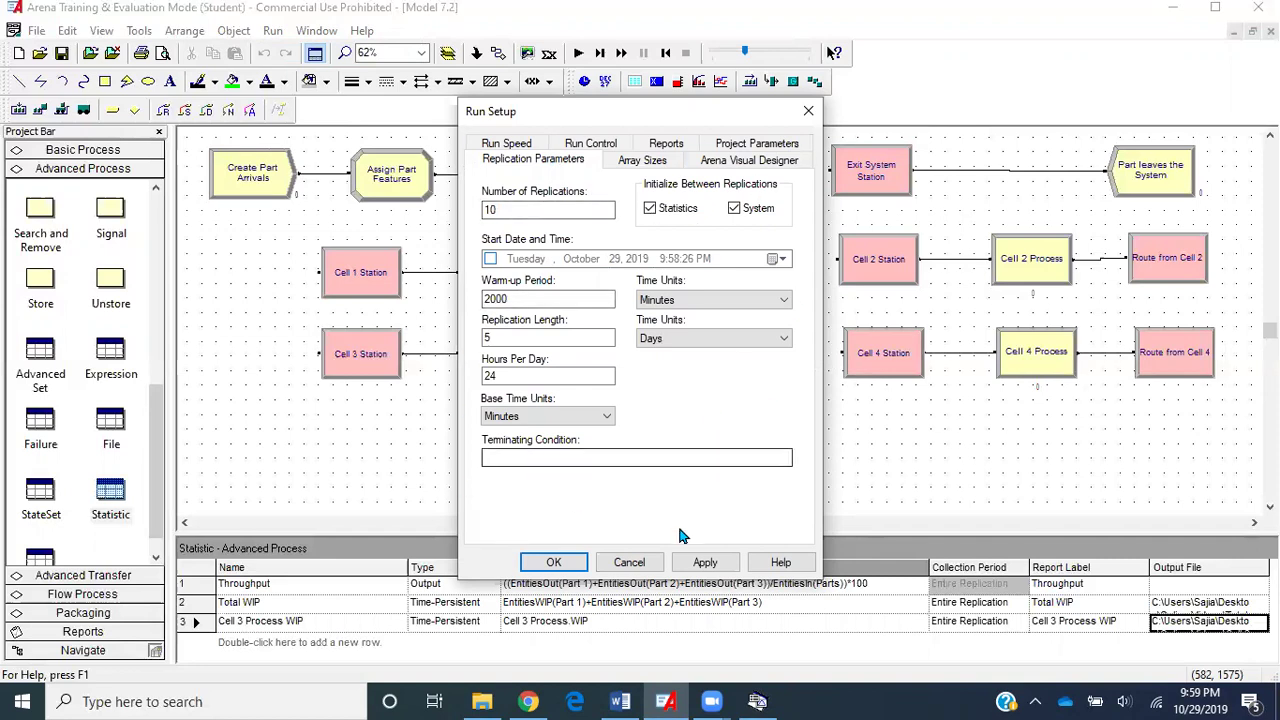
click(566, 571)
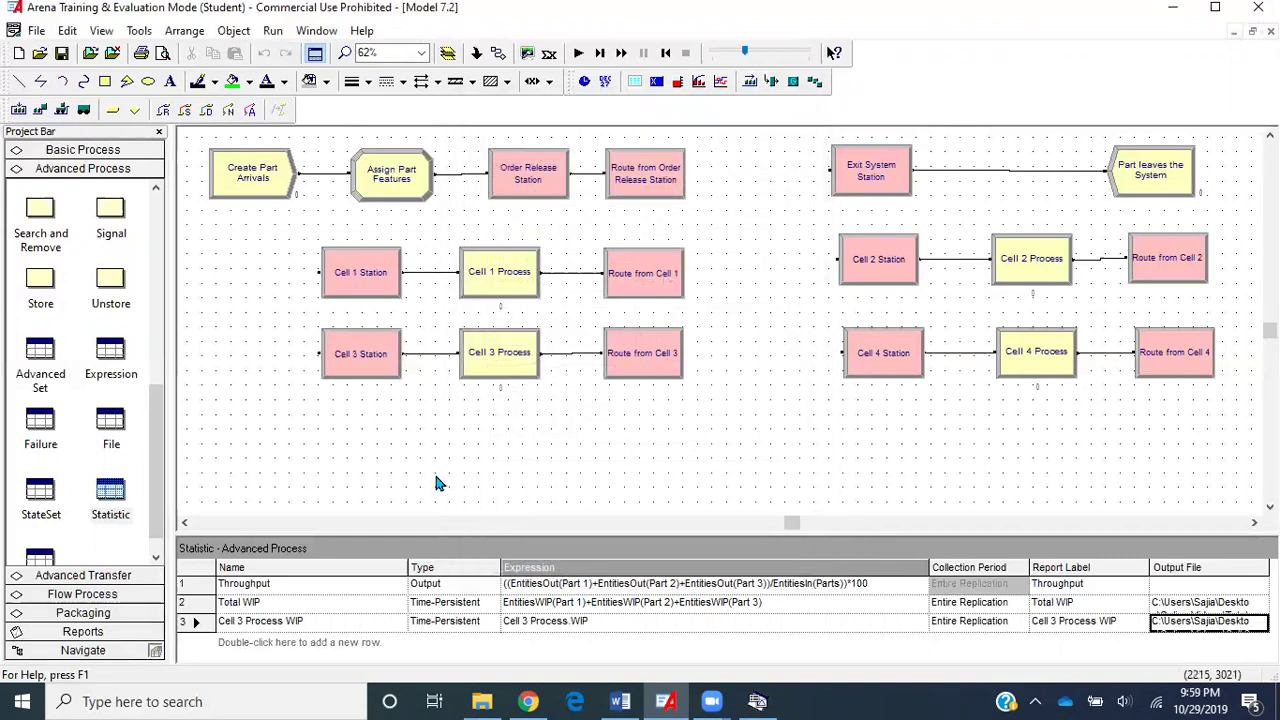
Run the simulation and open the user-specified Time Persistent results in the Category Overview report.
click(578, 56)
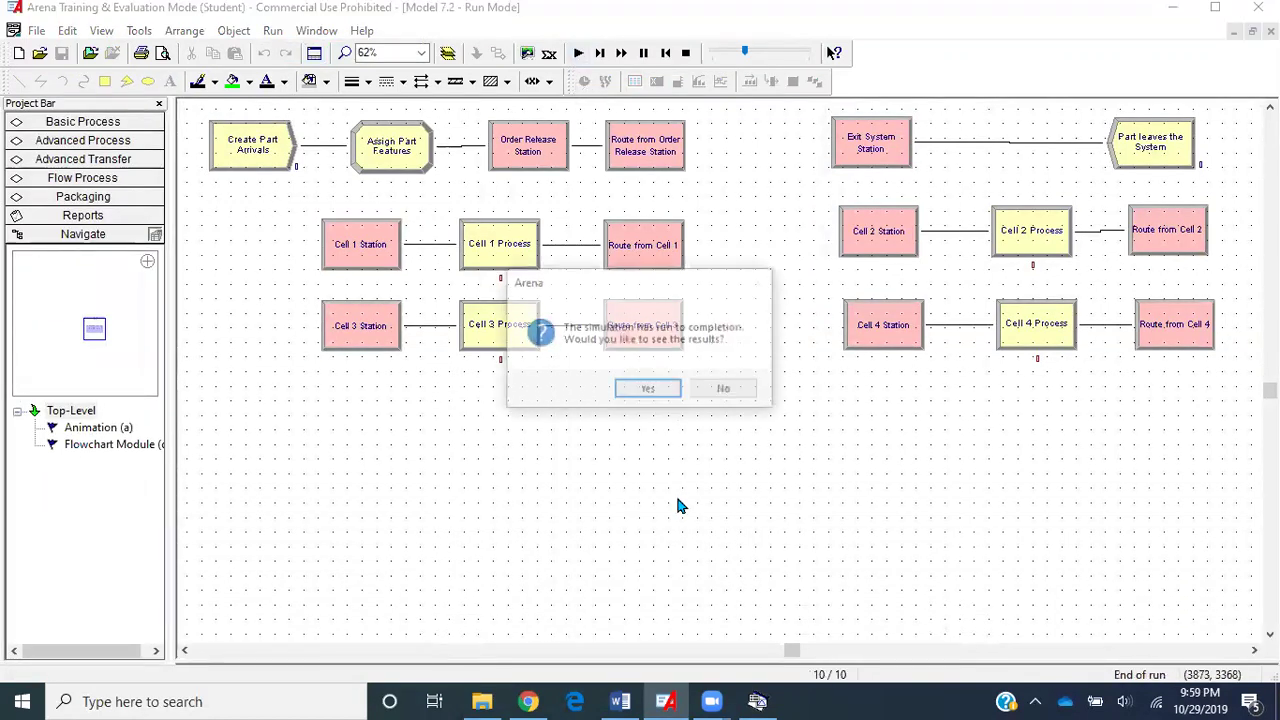
click(654, 392)
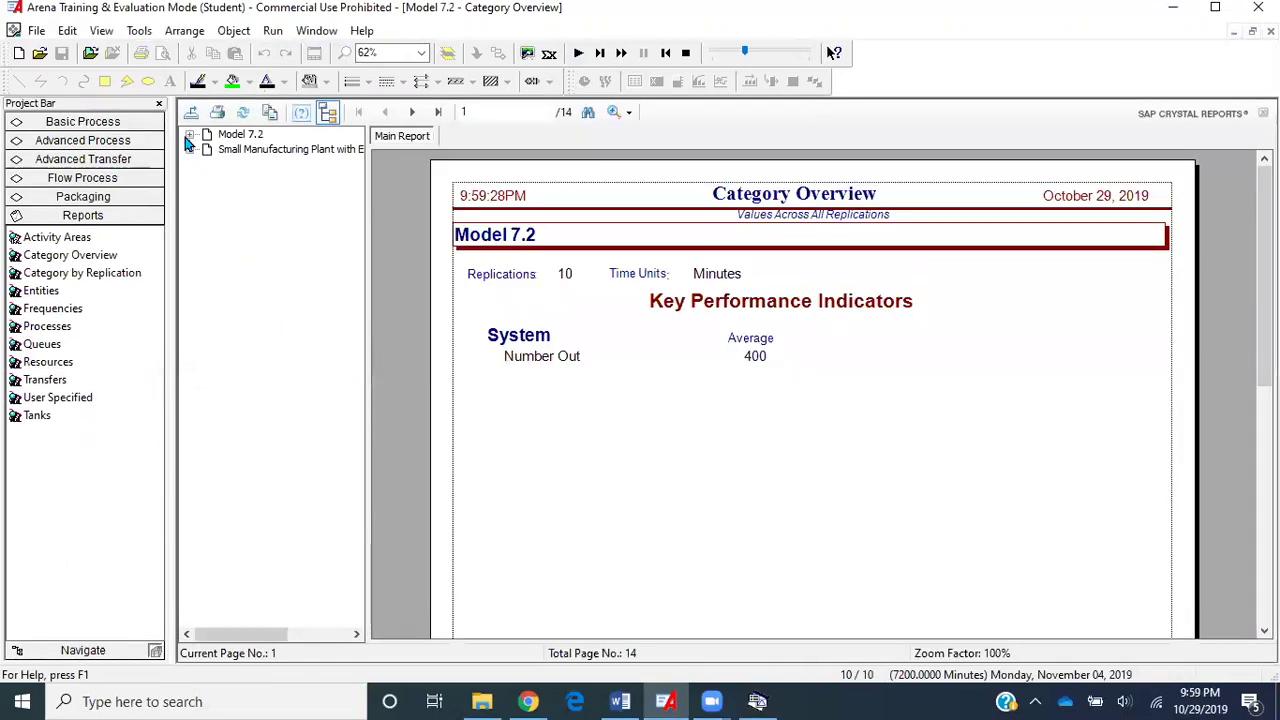
click(189, 136)
click(207, 194)
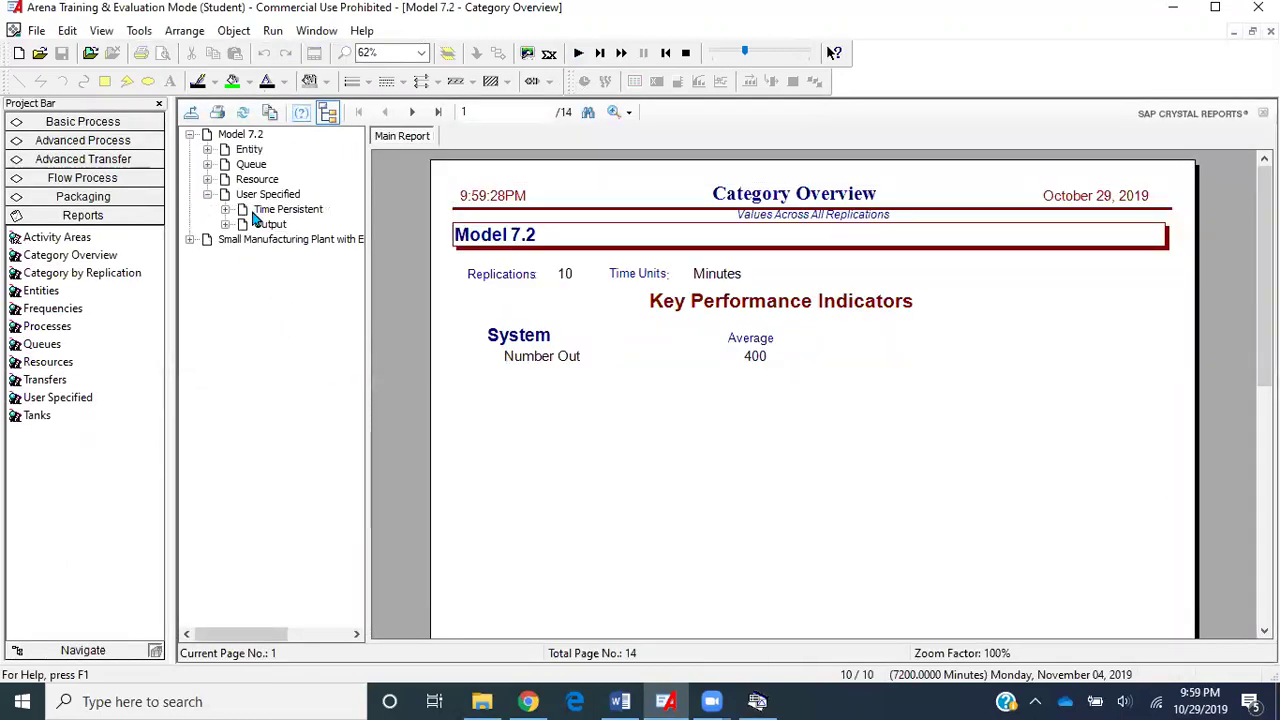
click(262, 211)
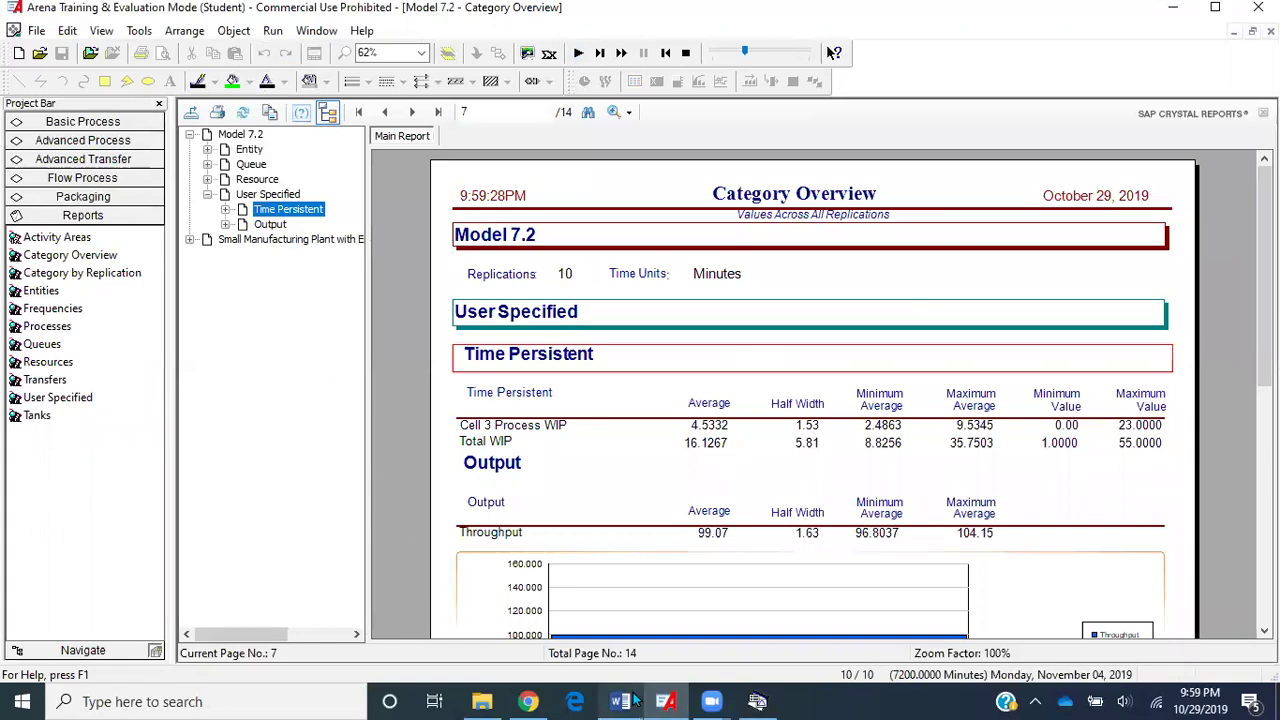
In the Word document, replace the entry after the blank for Total WIP with warmup of 2 days with the reported average, 16.1267.
click(634, 700)
drag(702, 496, 595, 493)
key(BackSpace)
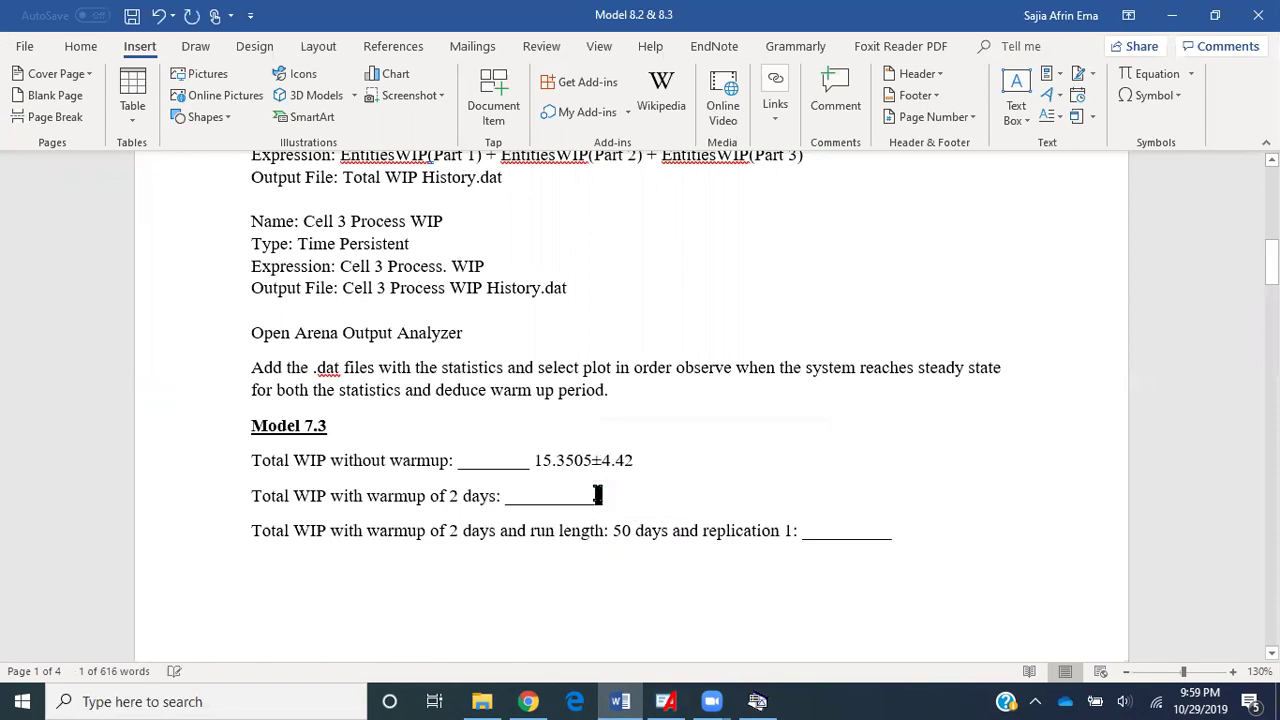
click(665, 701)
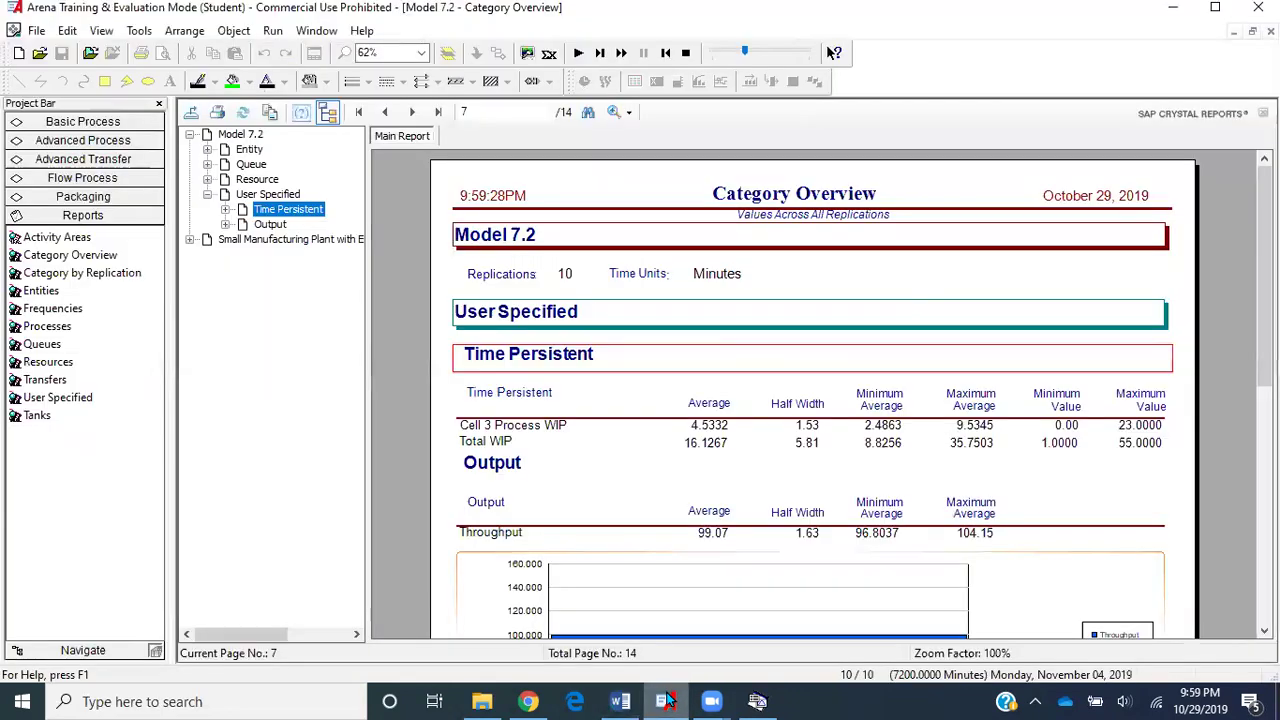
click(487, 443)
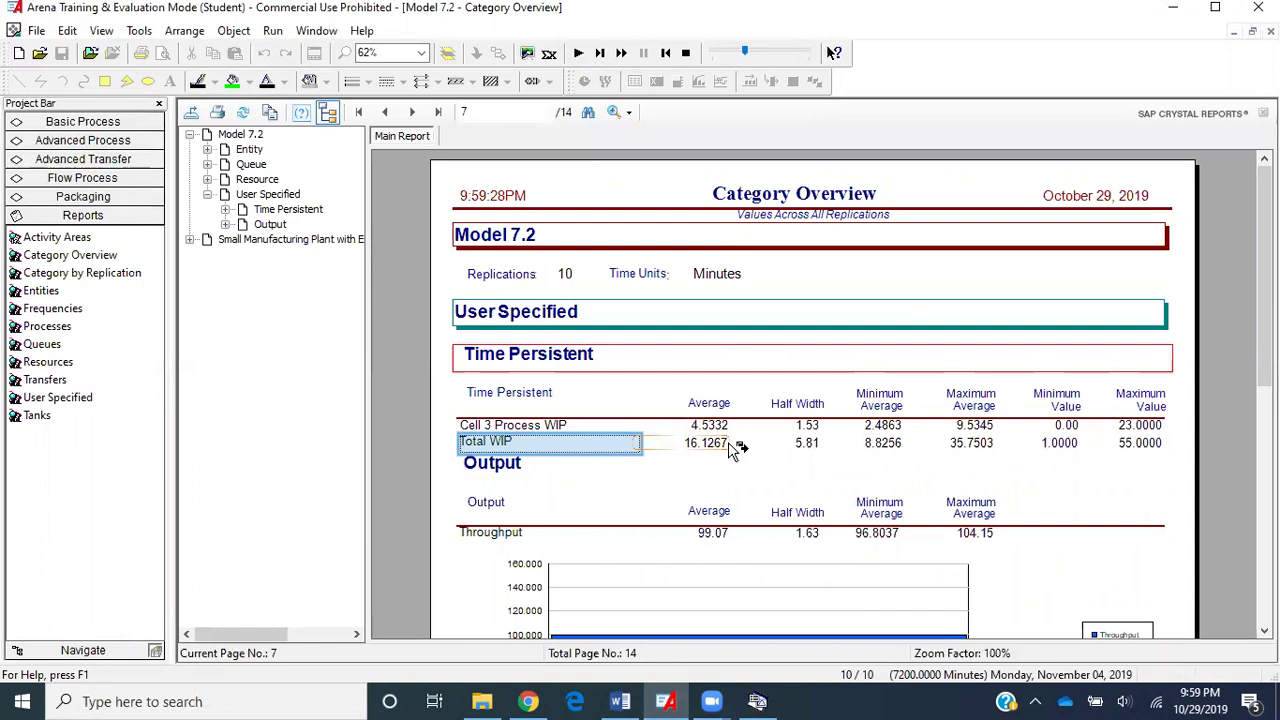
click(652, 700)
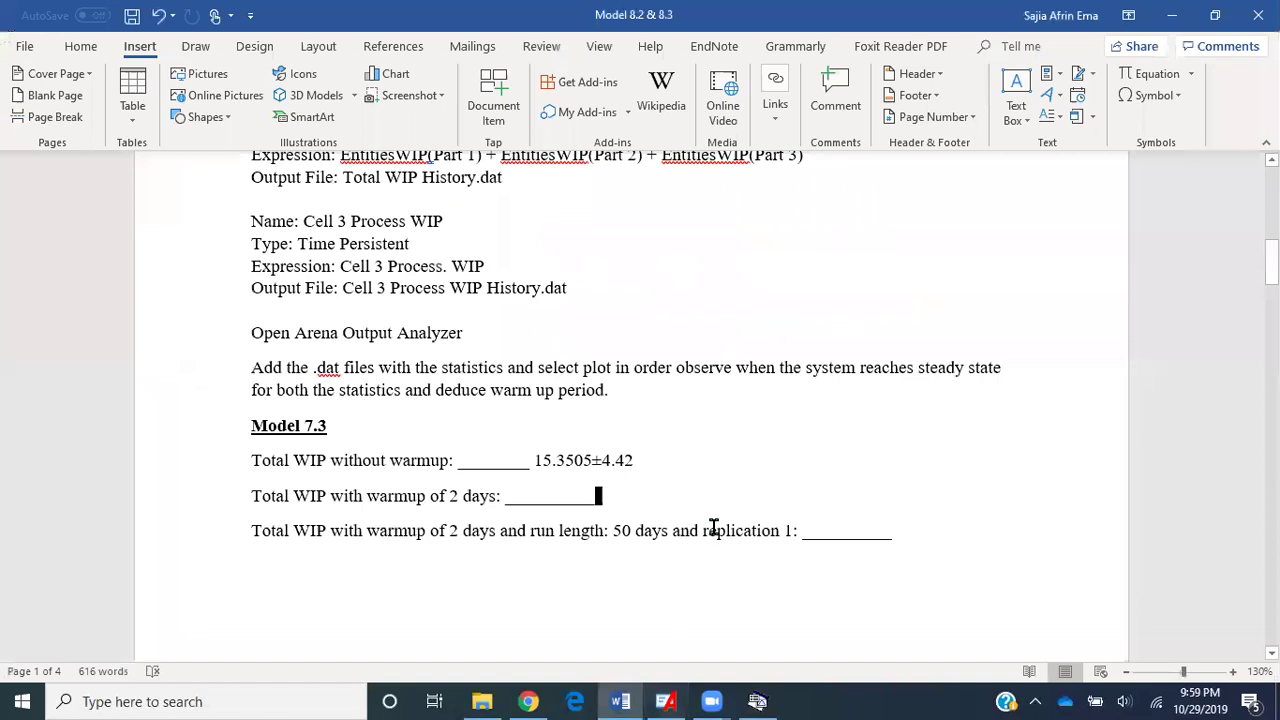
text(16.1)
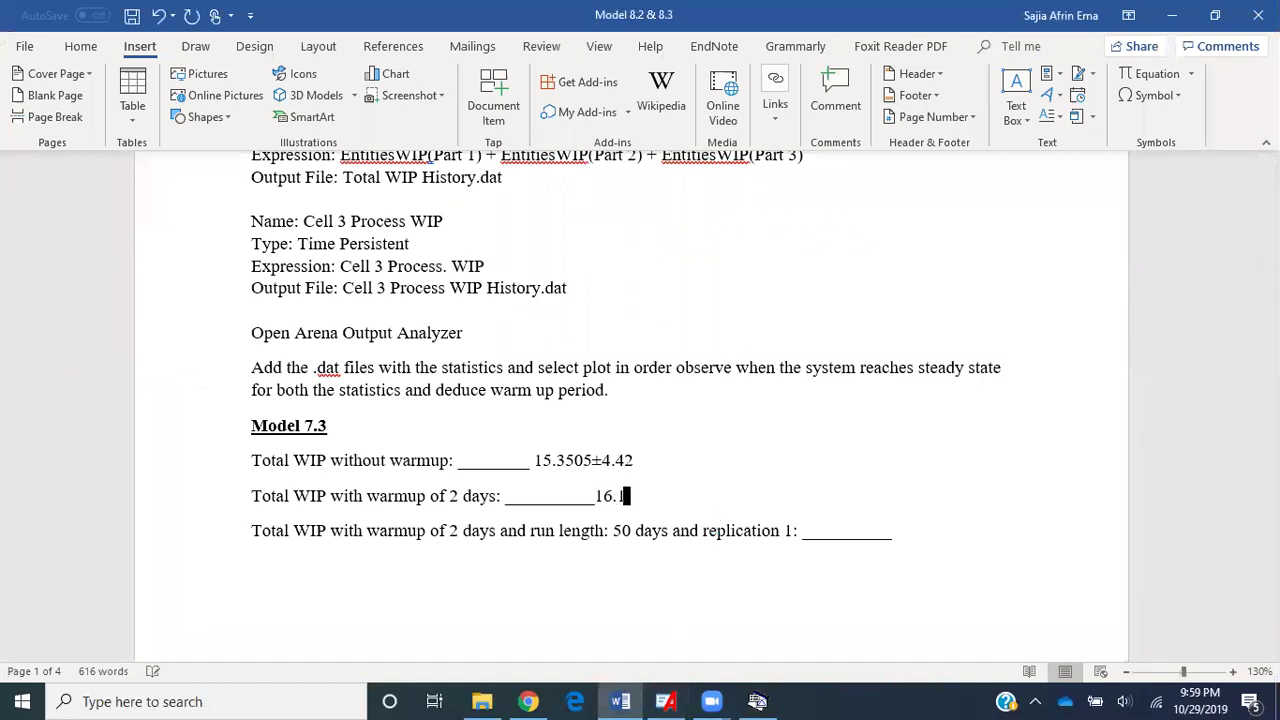
text(267)
Append a ± symbol and the half width 5.81 to the Total WIP value for the 2-day warmup.
click(1150, 96)
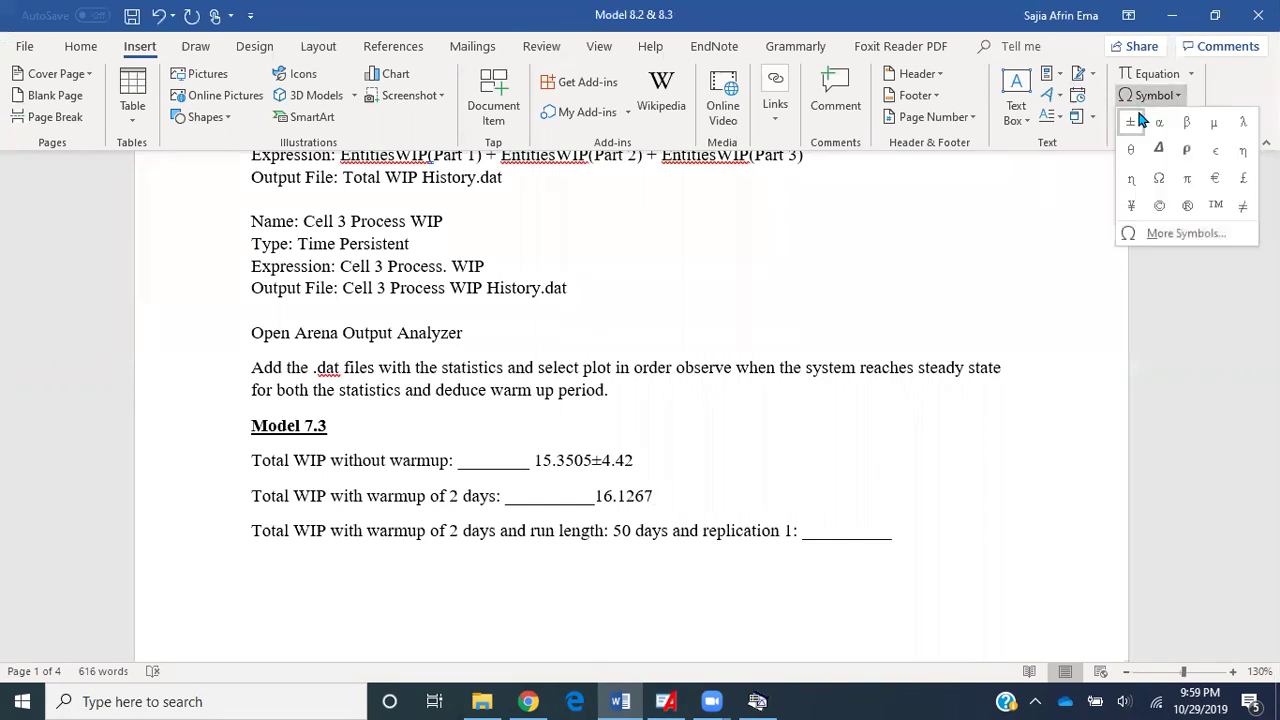
click(1127, 126)
click(669, 701)
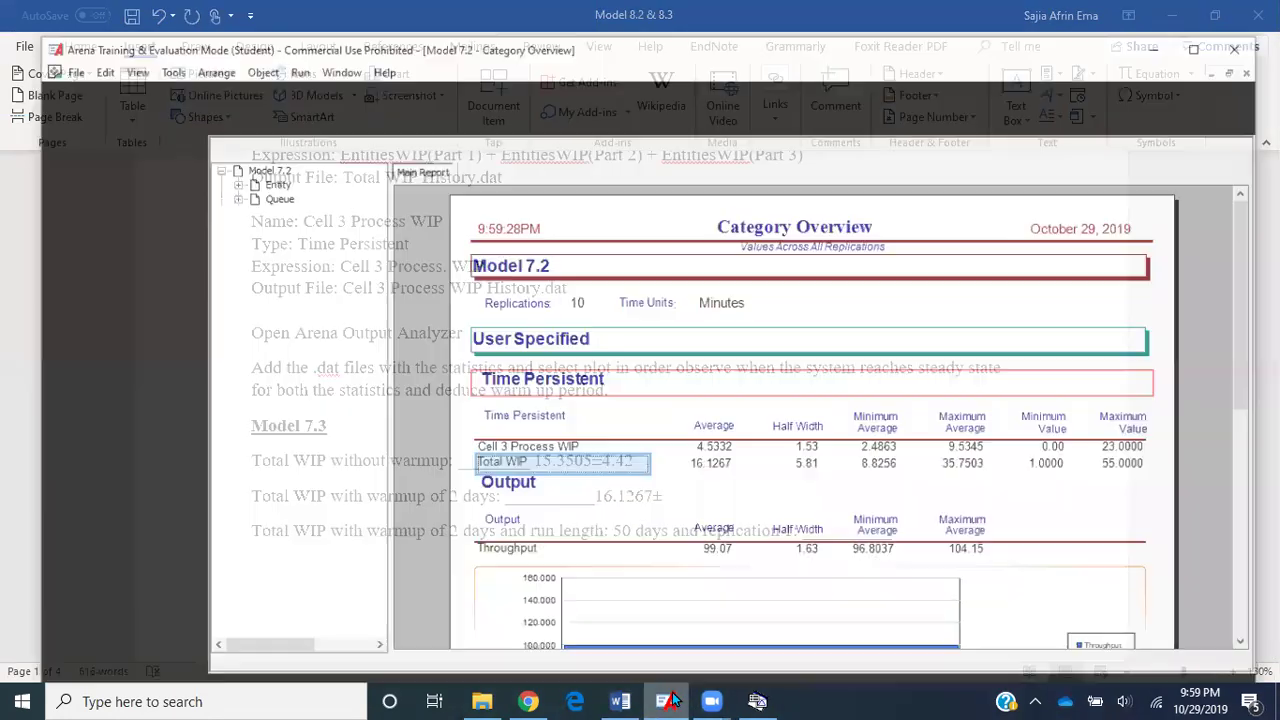
click(671, 700)
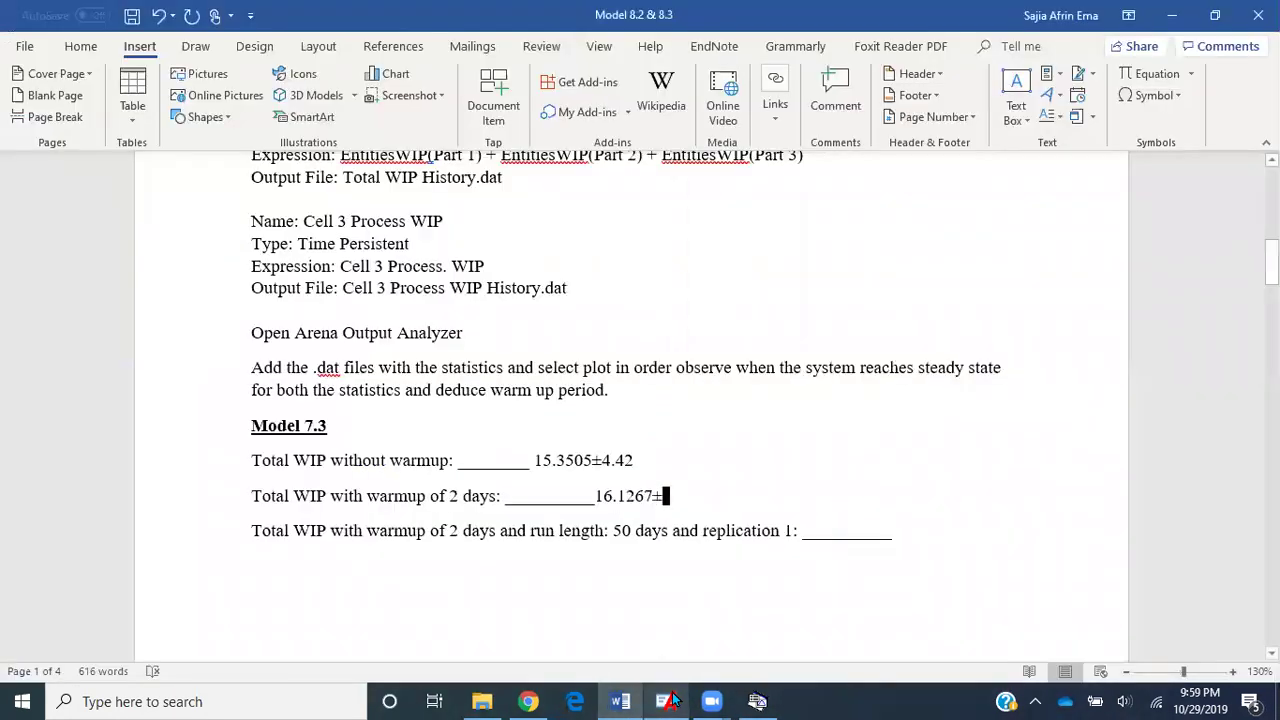
text(5.81)
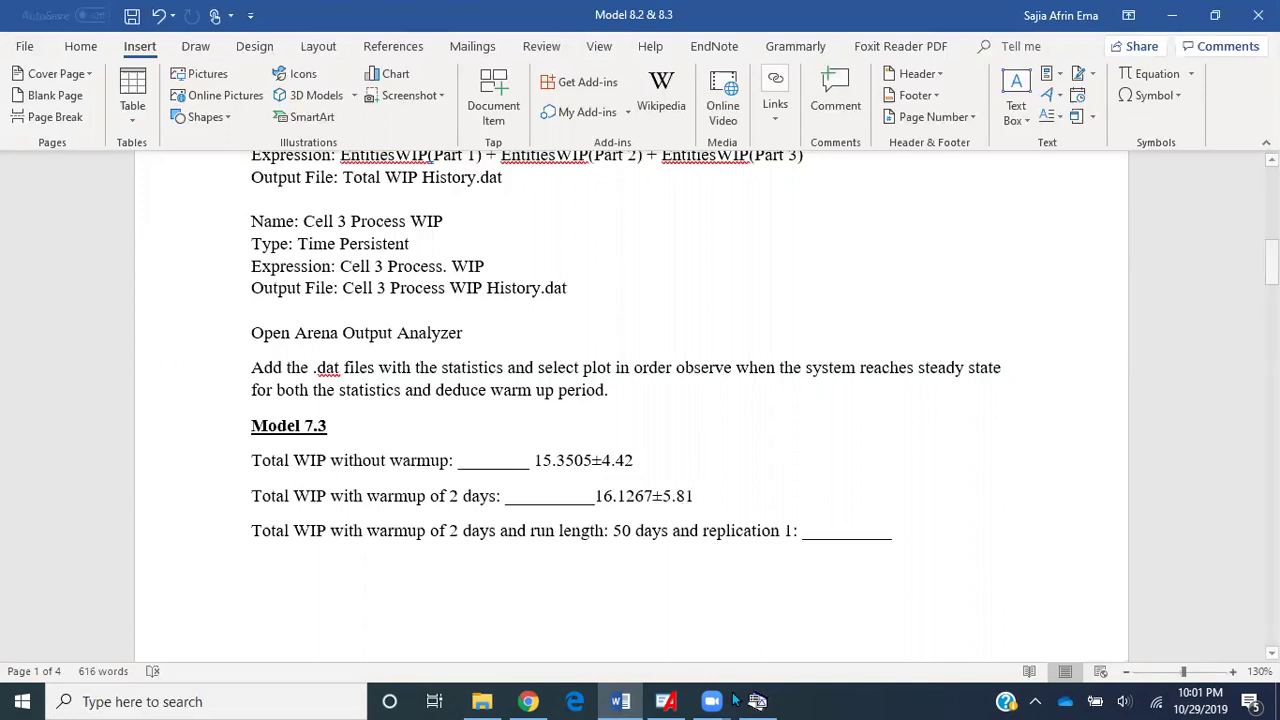
Switch to Arena, close the Category Overview report, and configure the run for 1 replication with a length of 50 days.
click(665, 701)
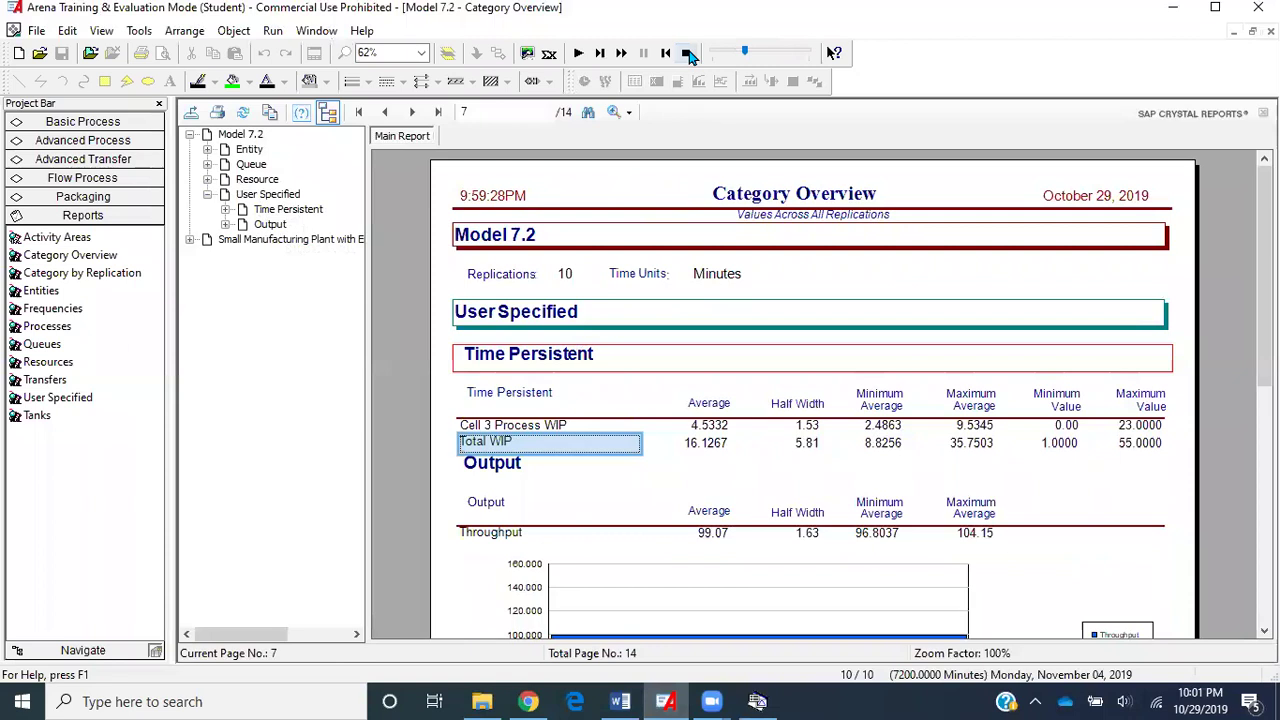
click(1270, 31)
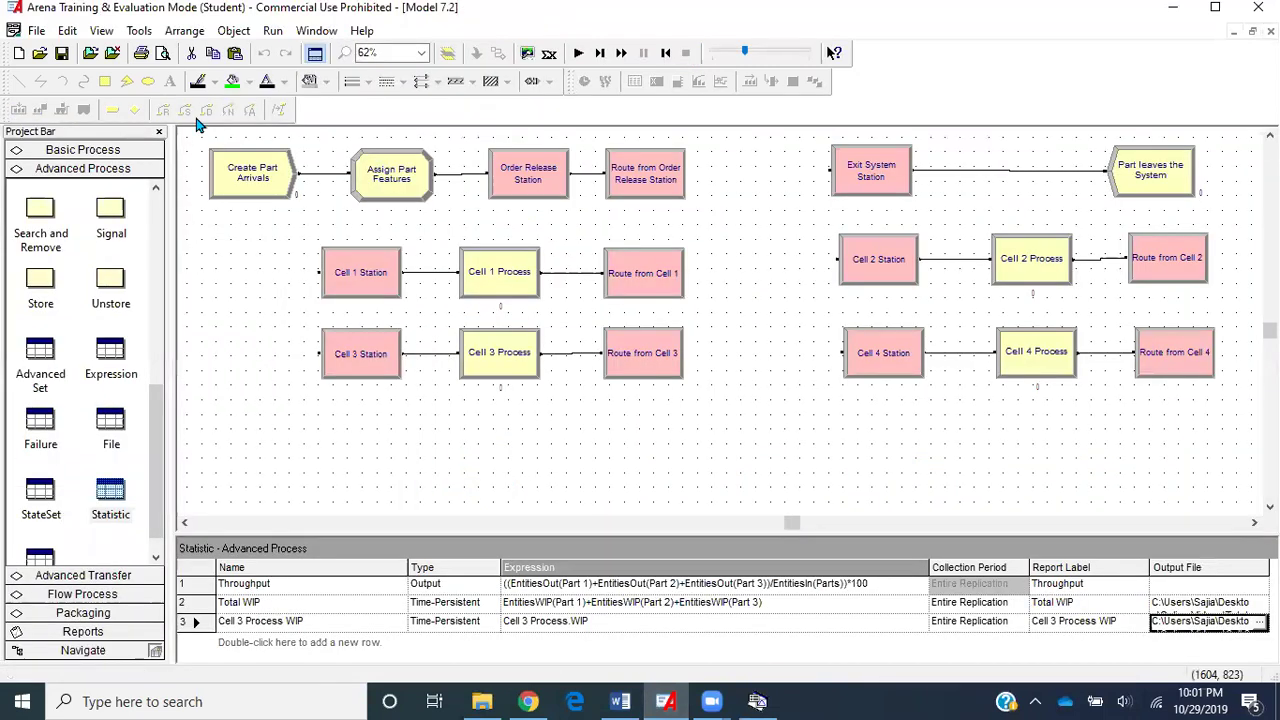
click(272, 30)
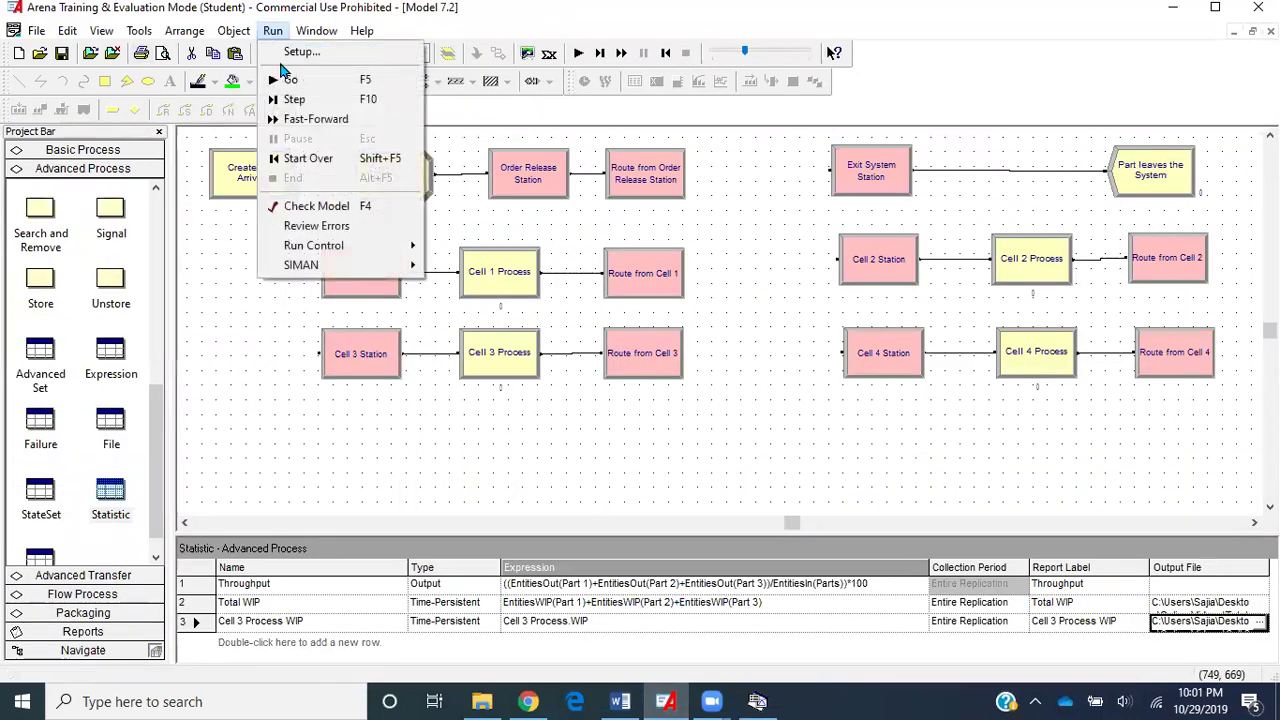
click(280, 50)
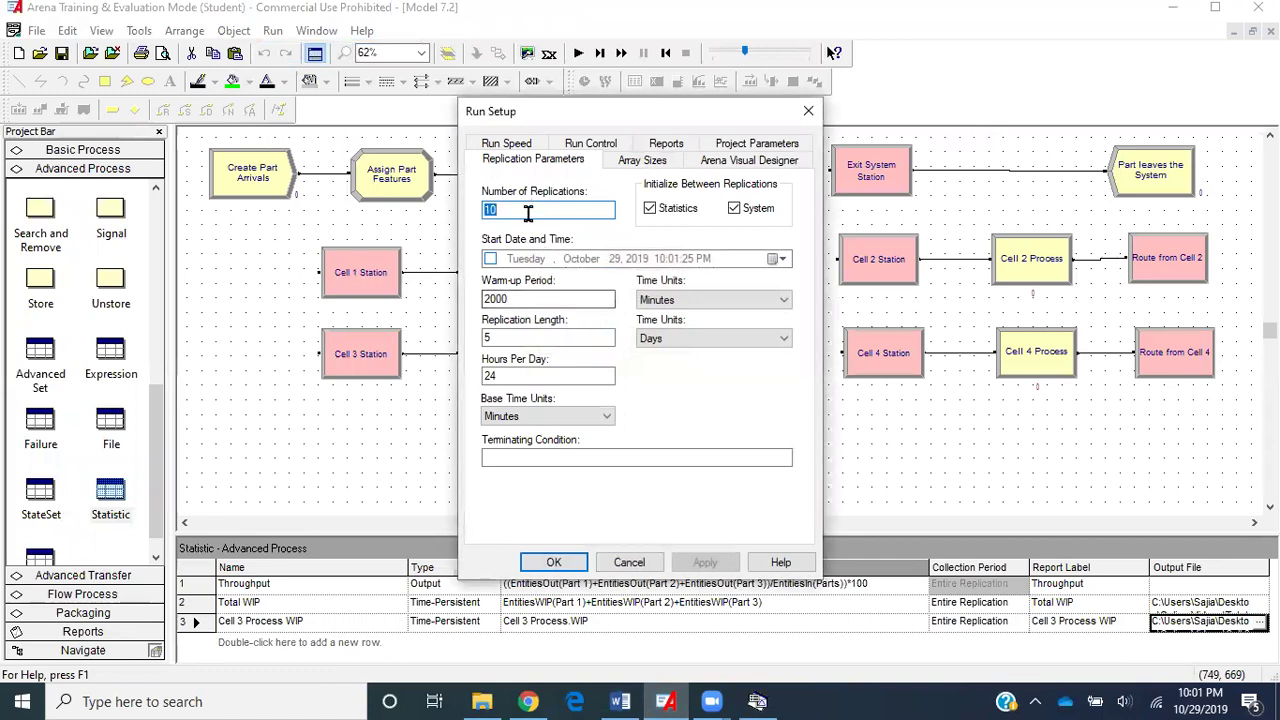
text(1)
key(Tab)
key(Tab)
key(Tab)
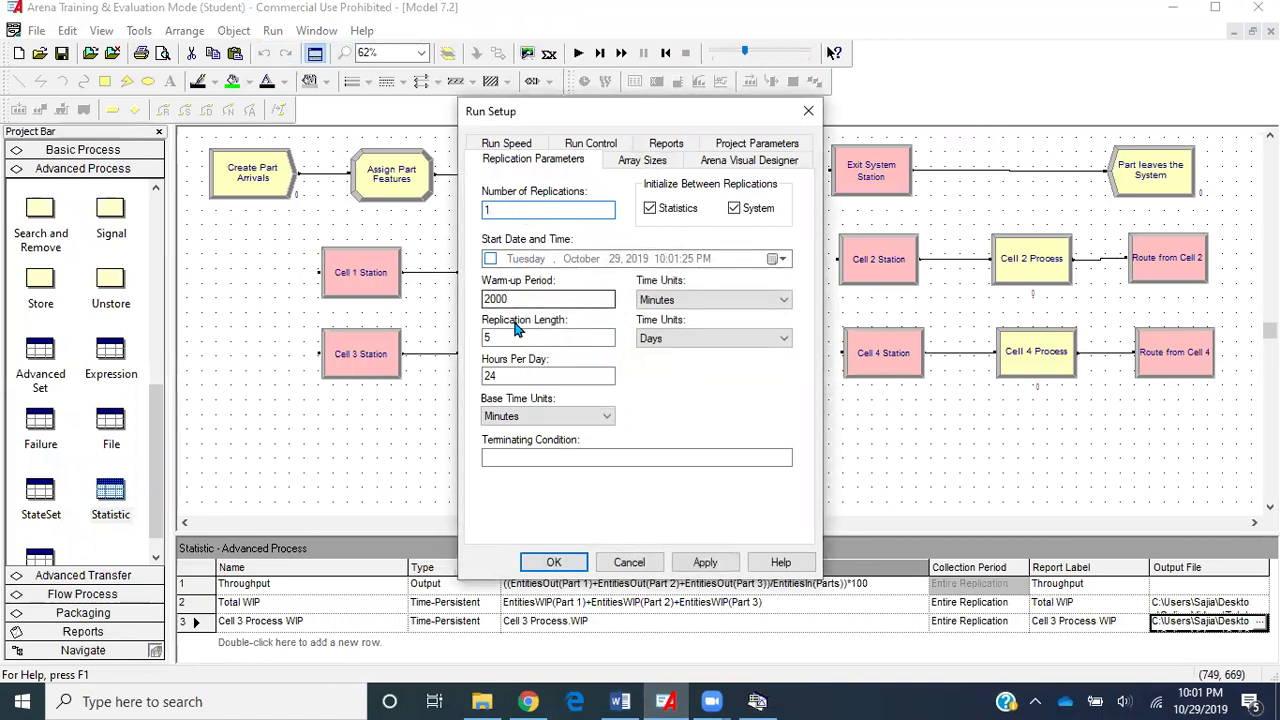
text(50)
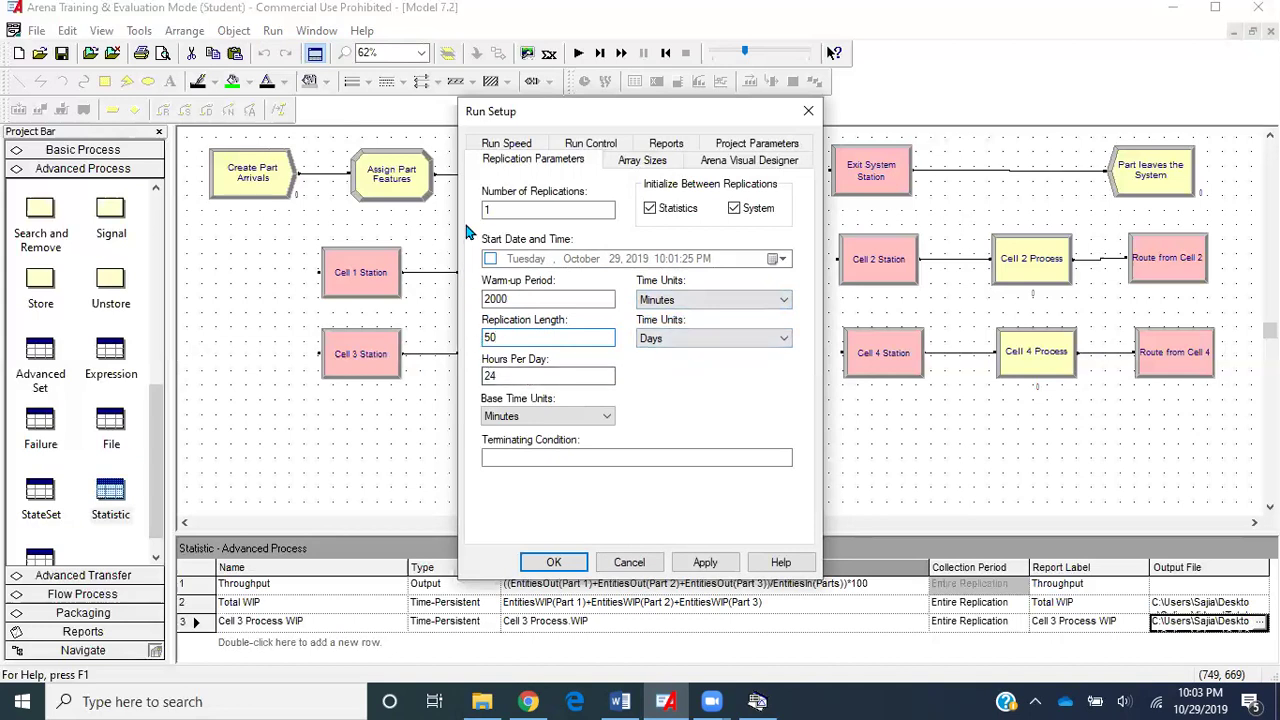
click(514, 300)
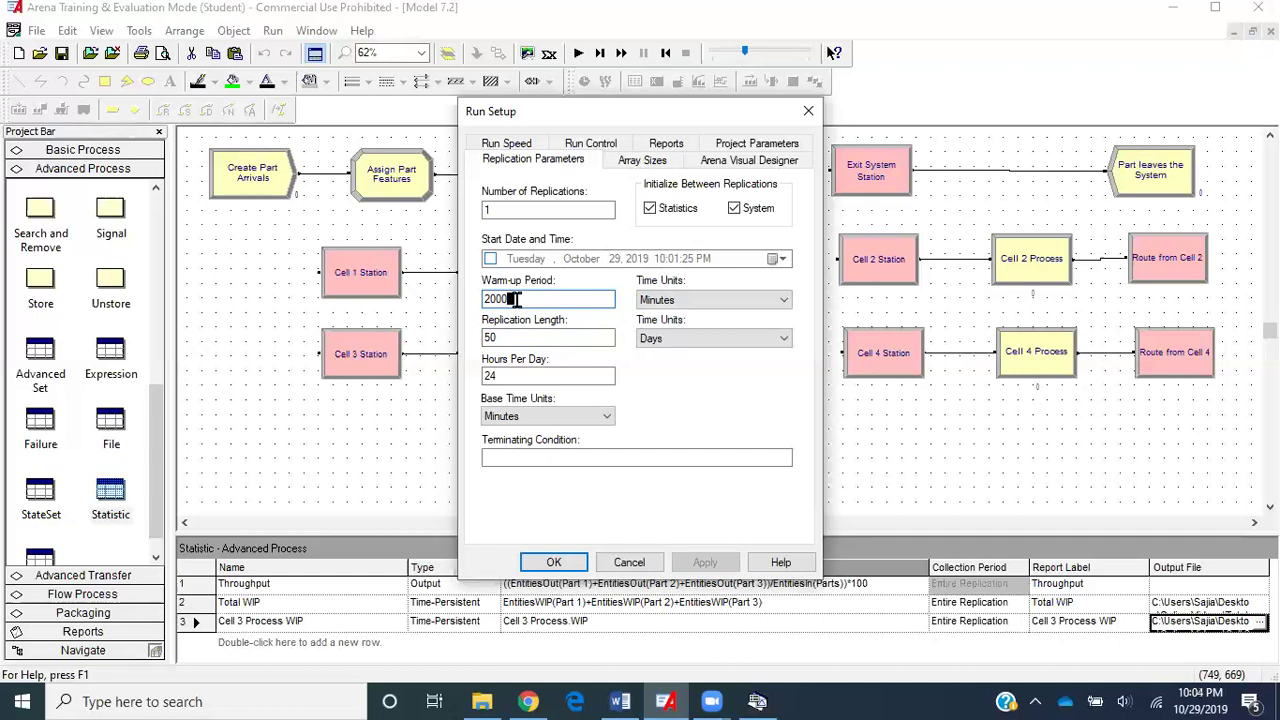
click(553, 562)
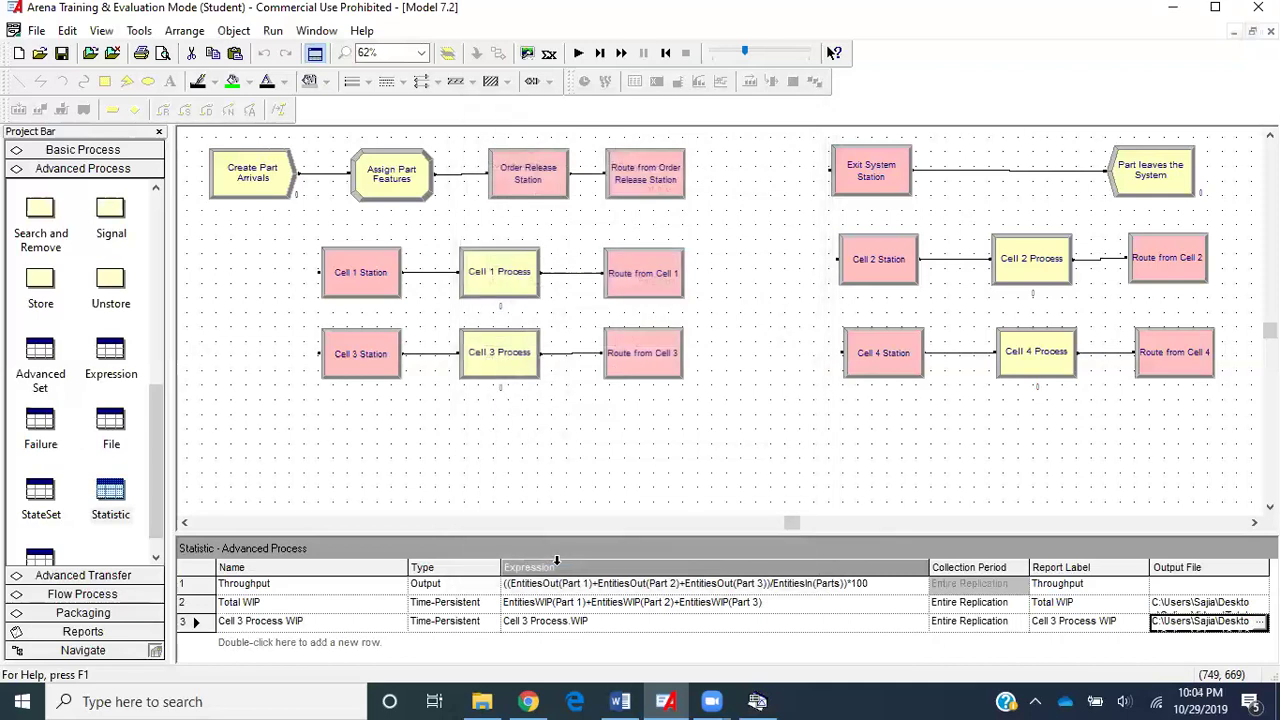
Run the simulation and look up the Total WIP average in the report's user-specified Time Persistent results.
click(588, 54)
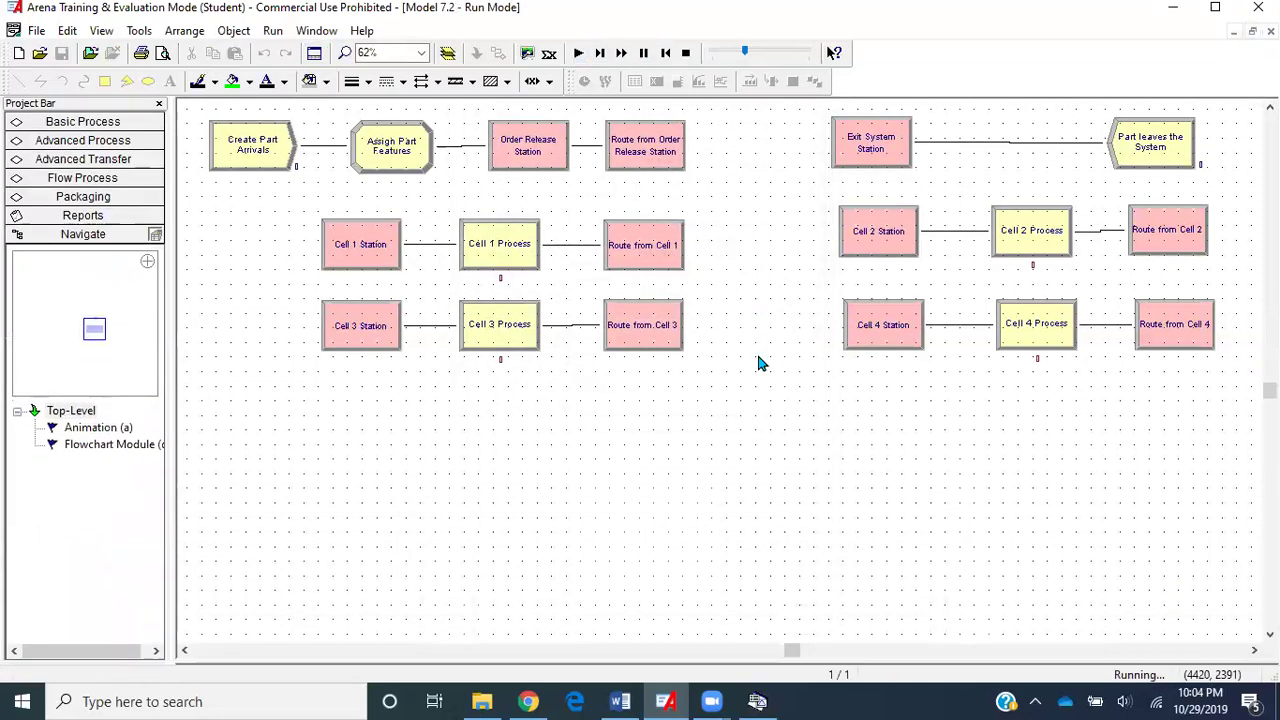
click(643, 388)
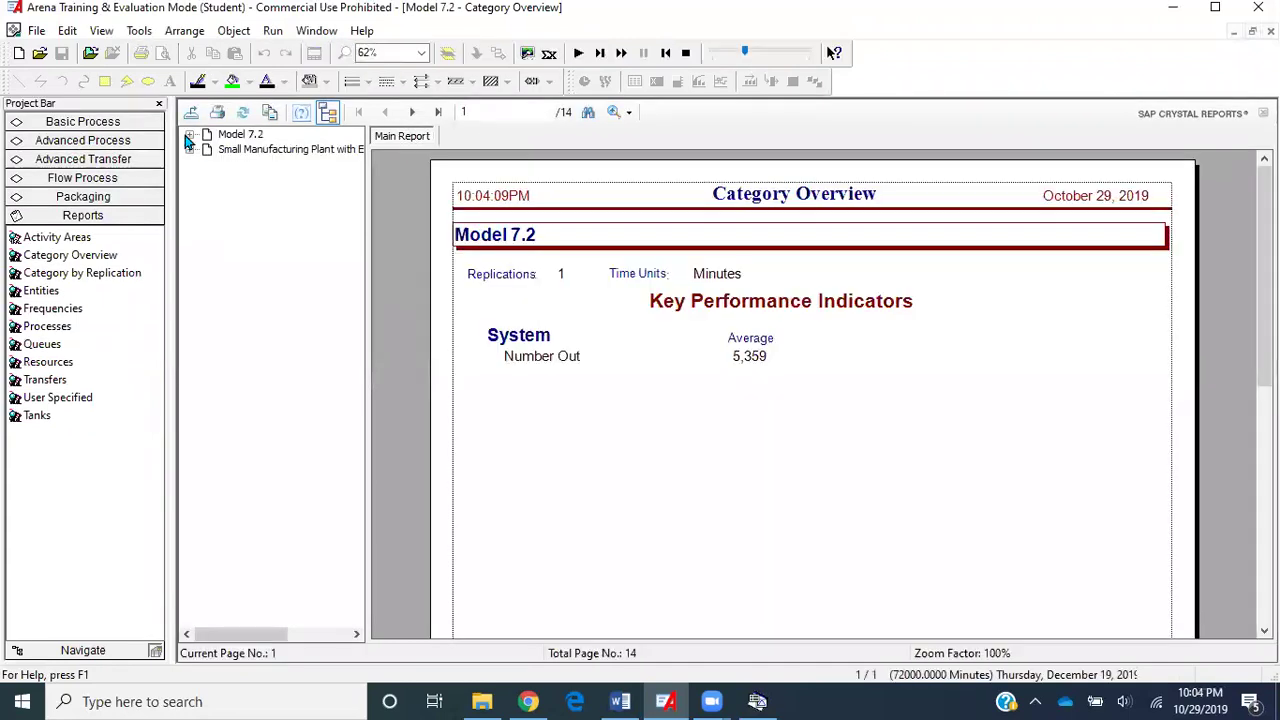
click(207, 194)
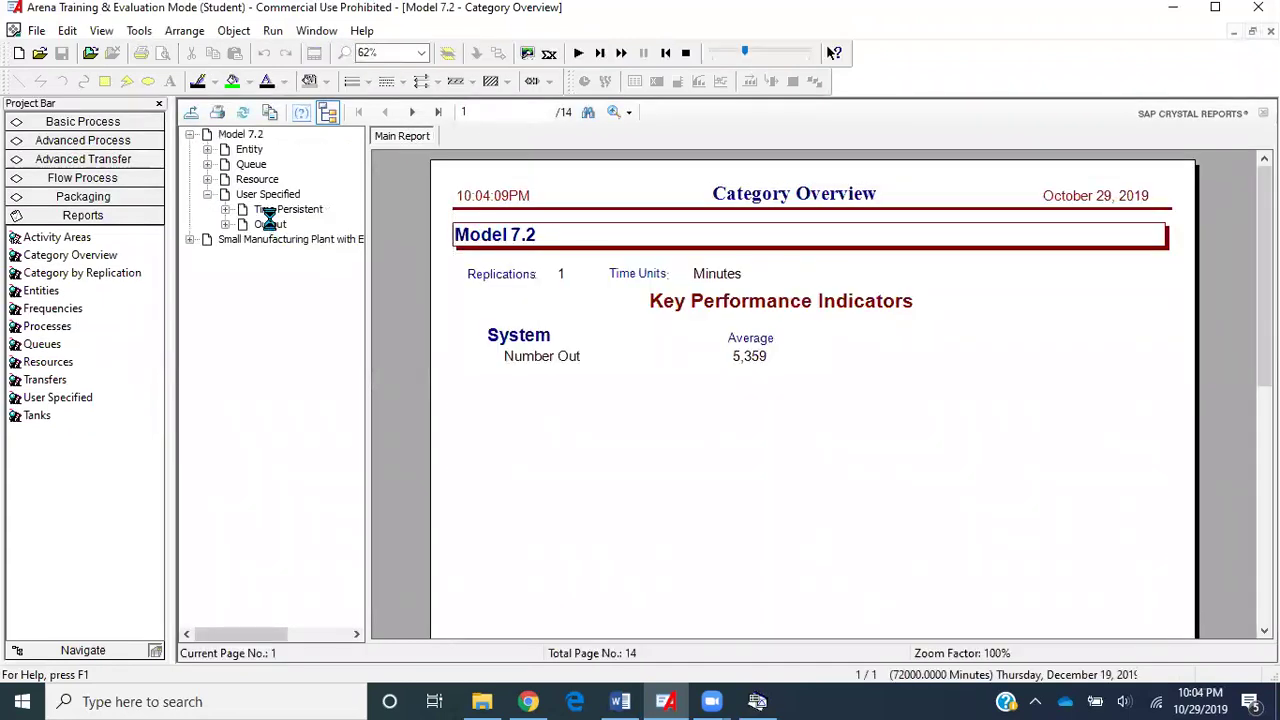
click(270, 223)
click(271, 211)
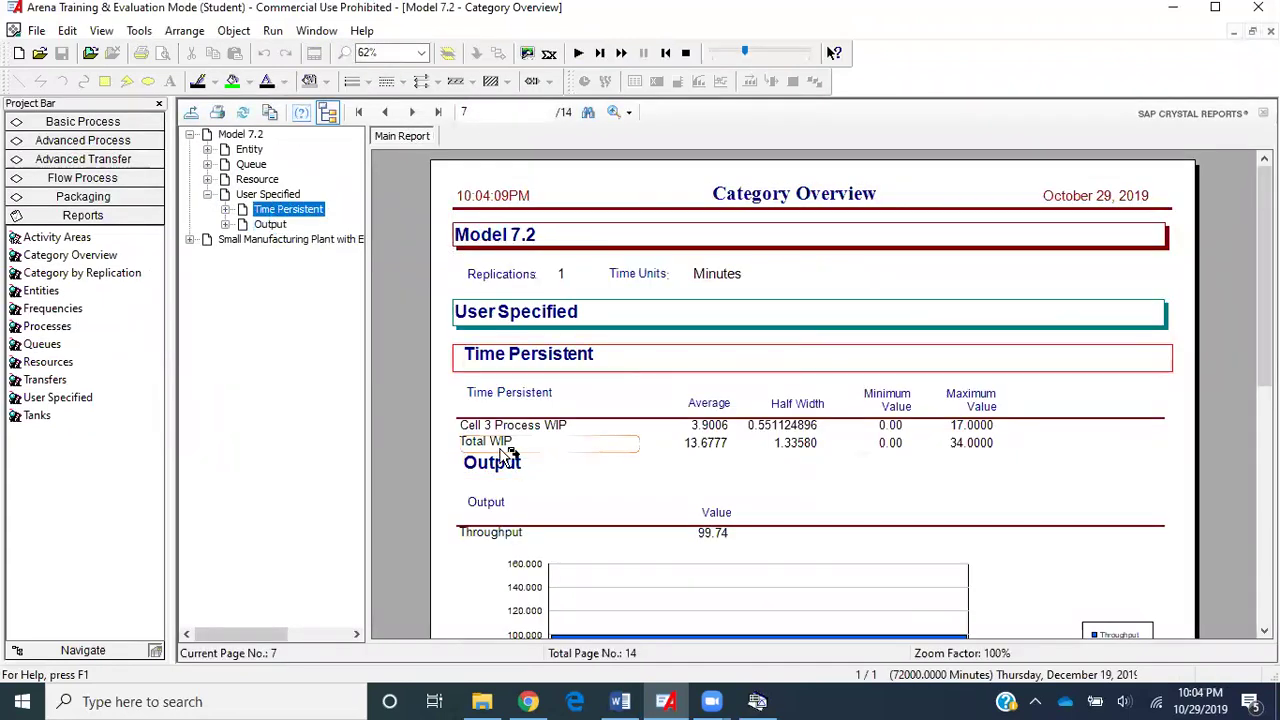
click(720, 445)
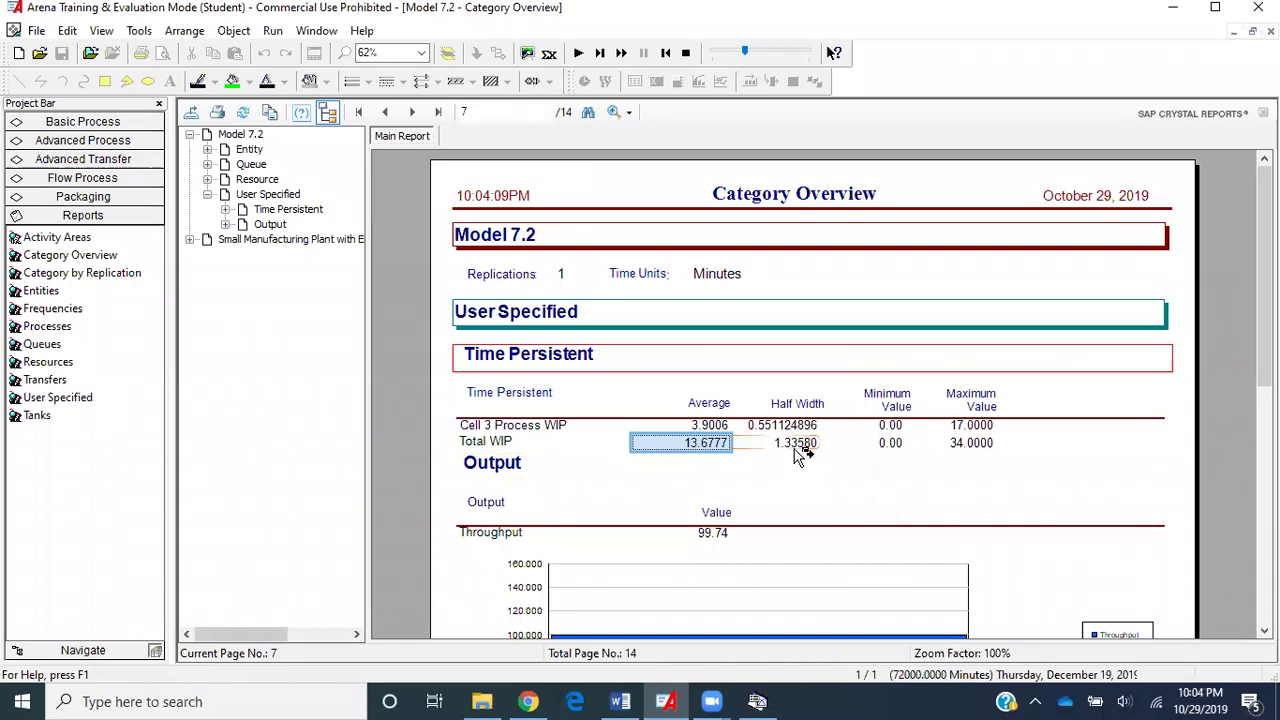
In the Word document, replace the blank for Total WIP with 50-day run length and replication 1 with 13.677.
click(636, 700)
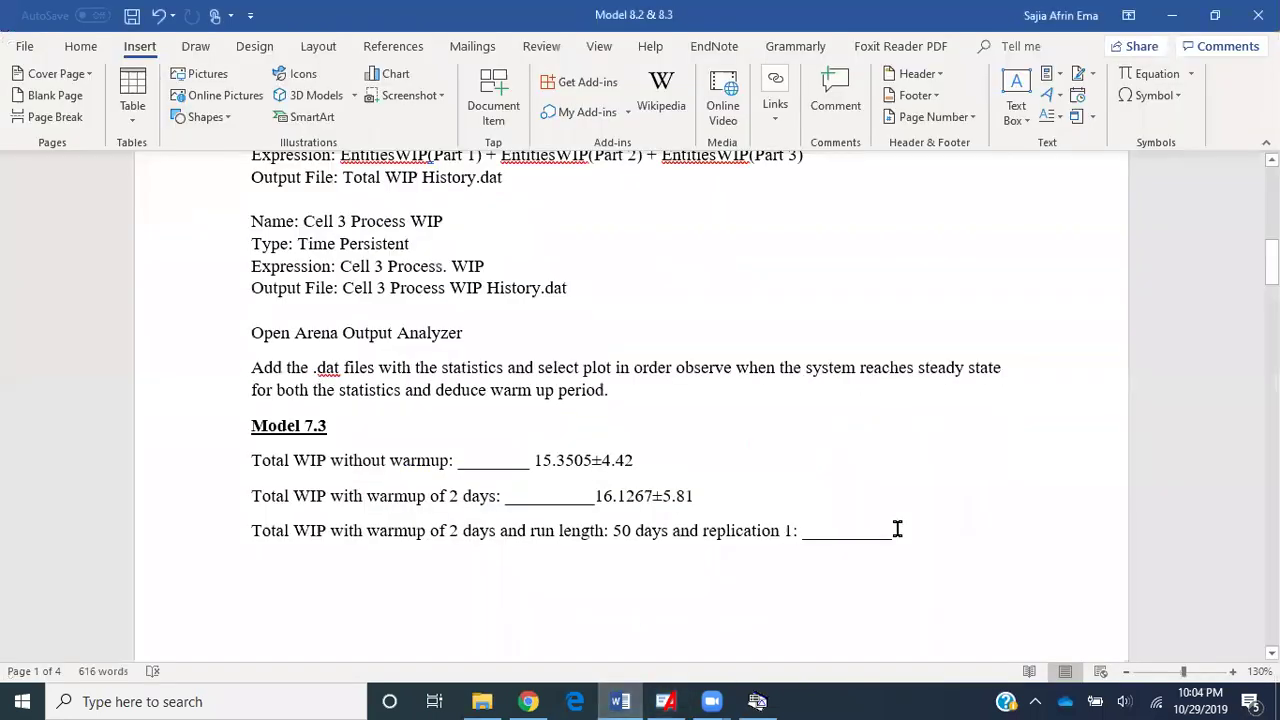
drag(903, 527, 798, 530)
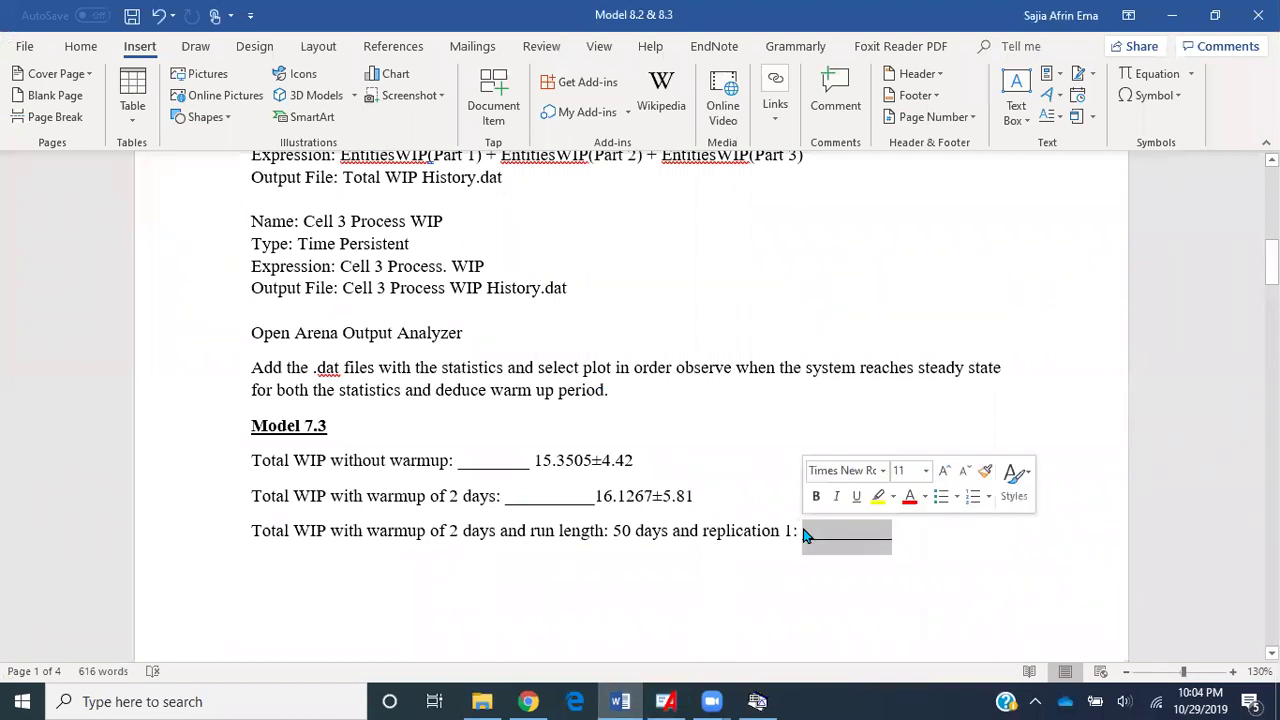
text(13.)
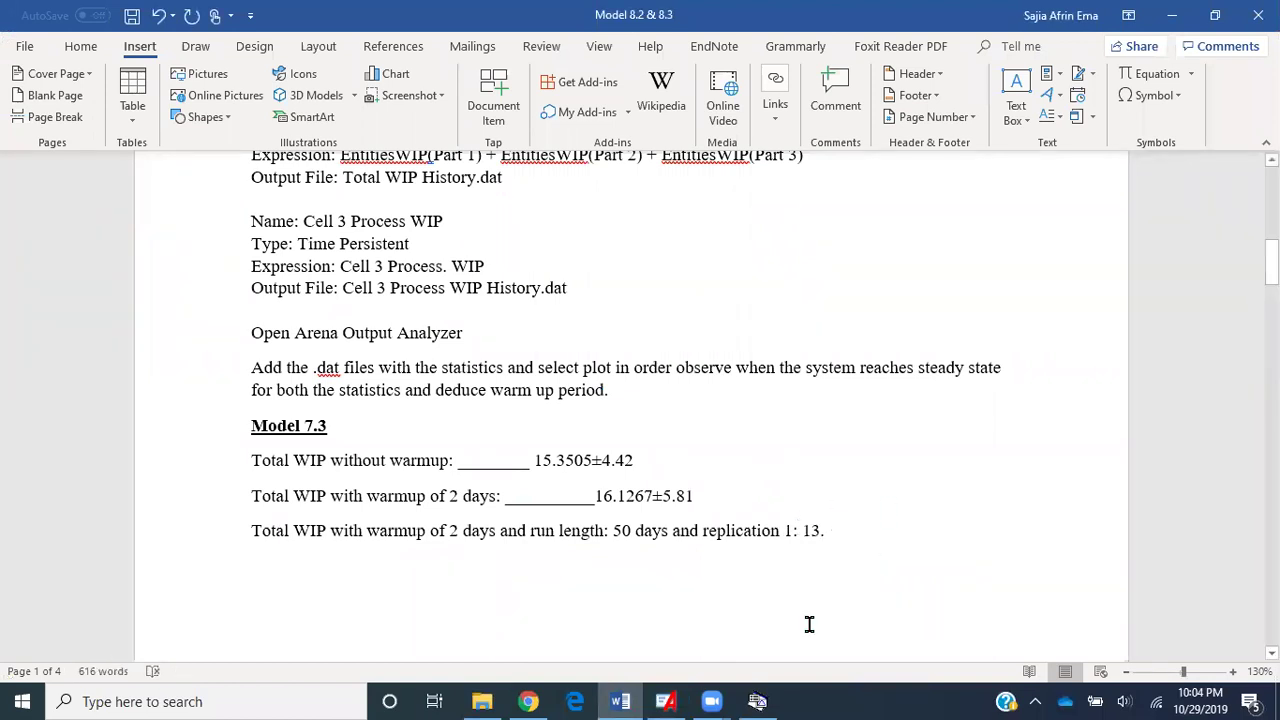
click(667, 701)
click(683, 700)
text(677)
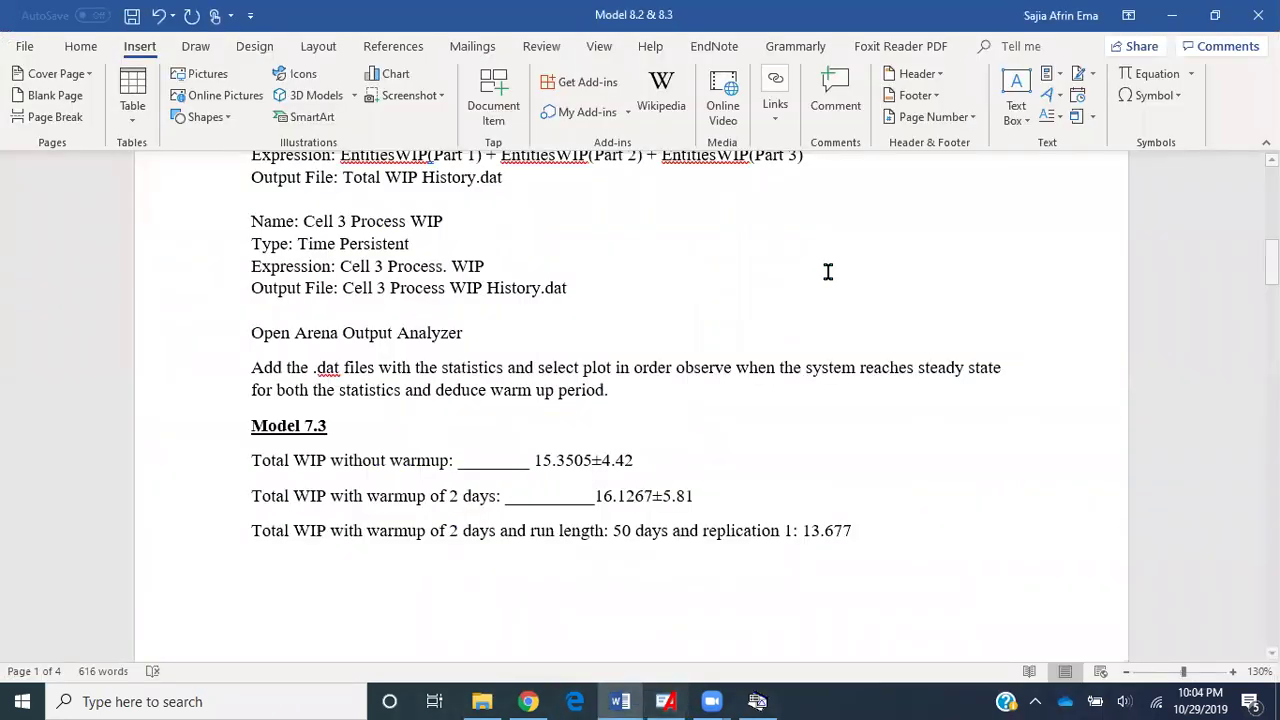
Append a ± symbol and the half width 1.33580 to the Total WIP value for the 50-day run.
click(1155, 98)
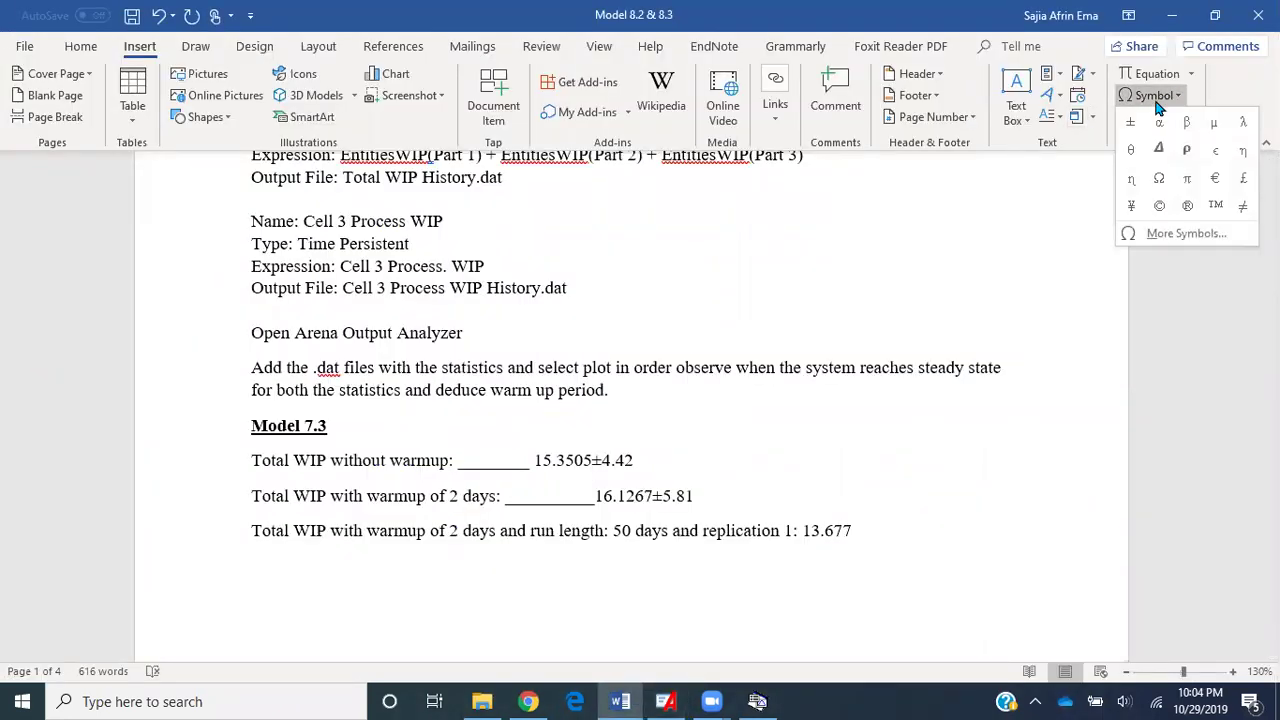
click(1131, 126)
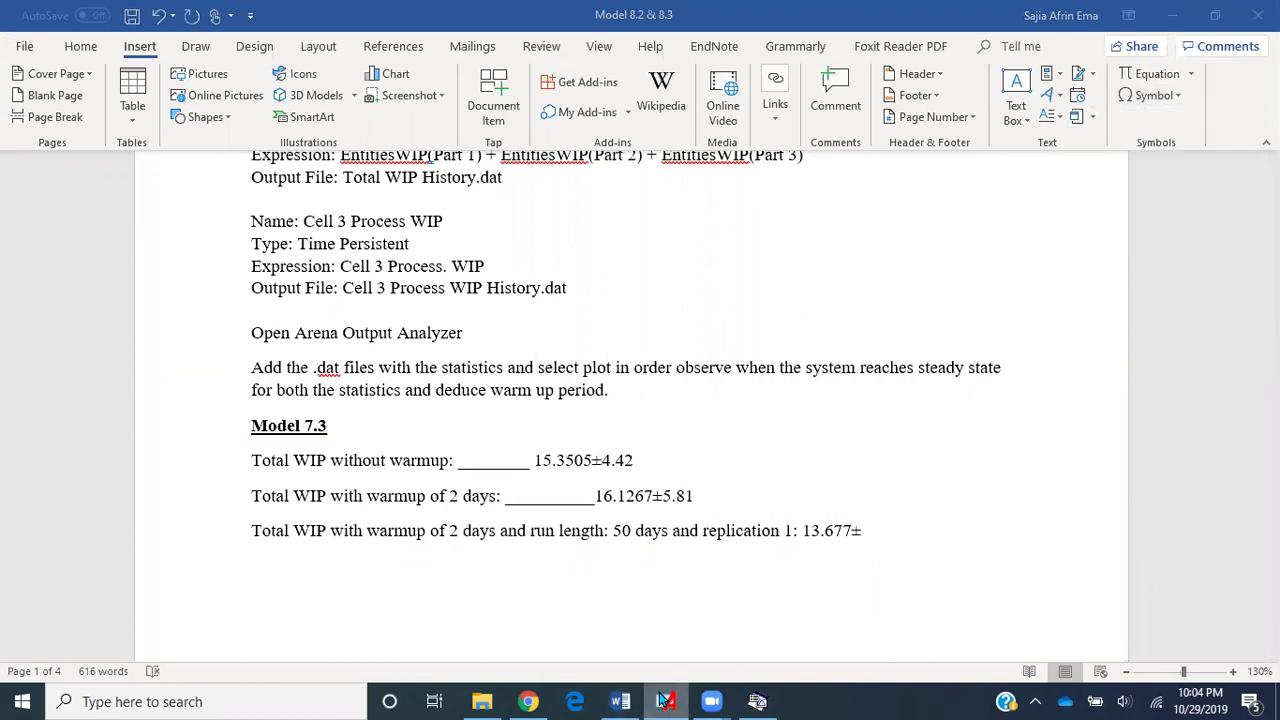
click(664, 700)
click(664, 700)
text(1.33580)
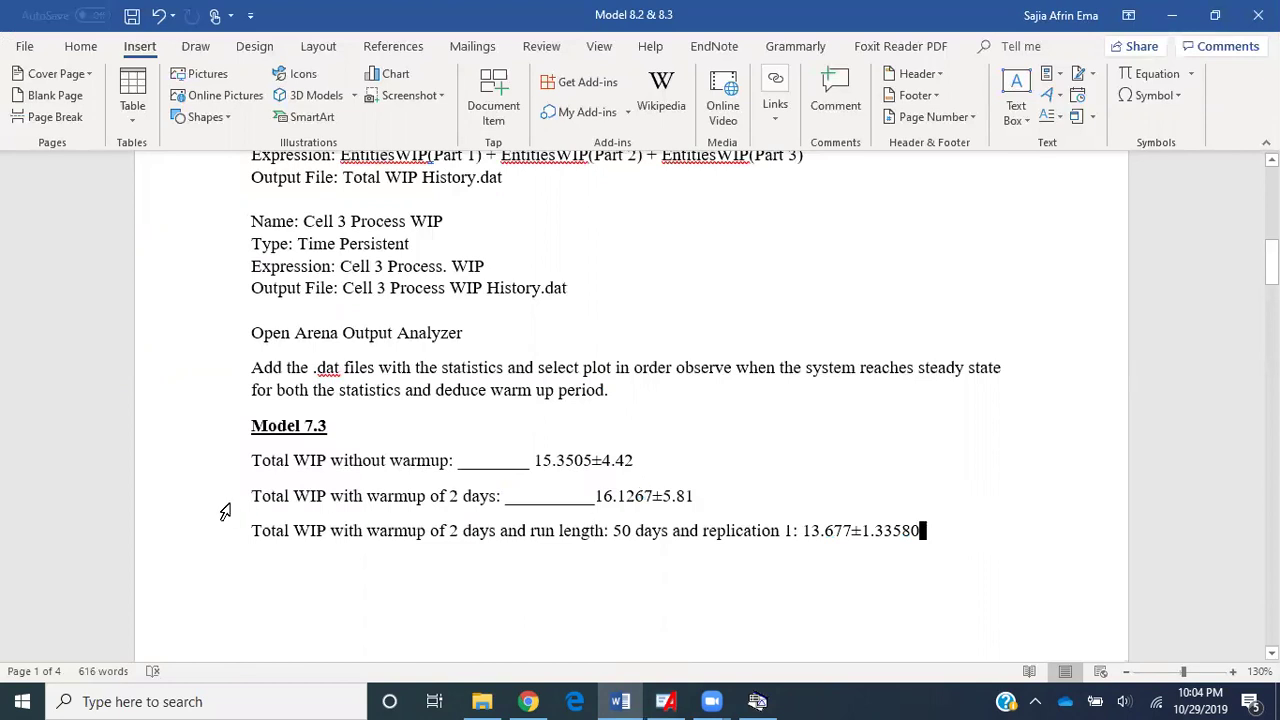
drag(243, 497, 712, 497)
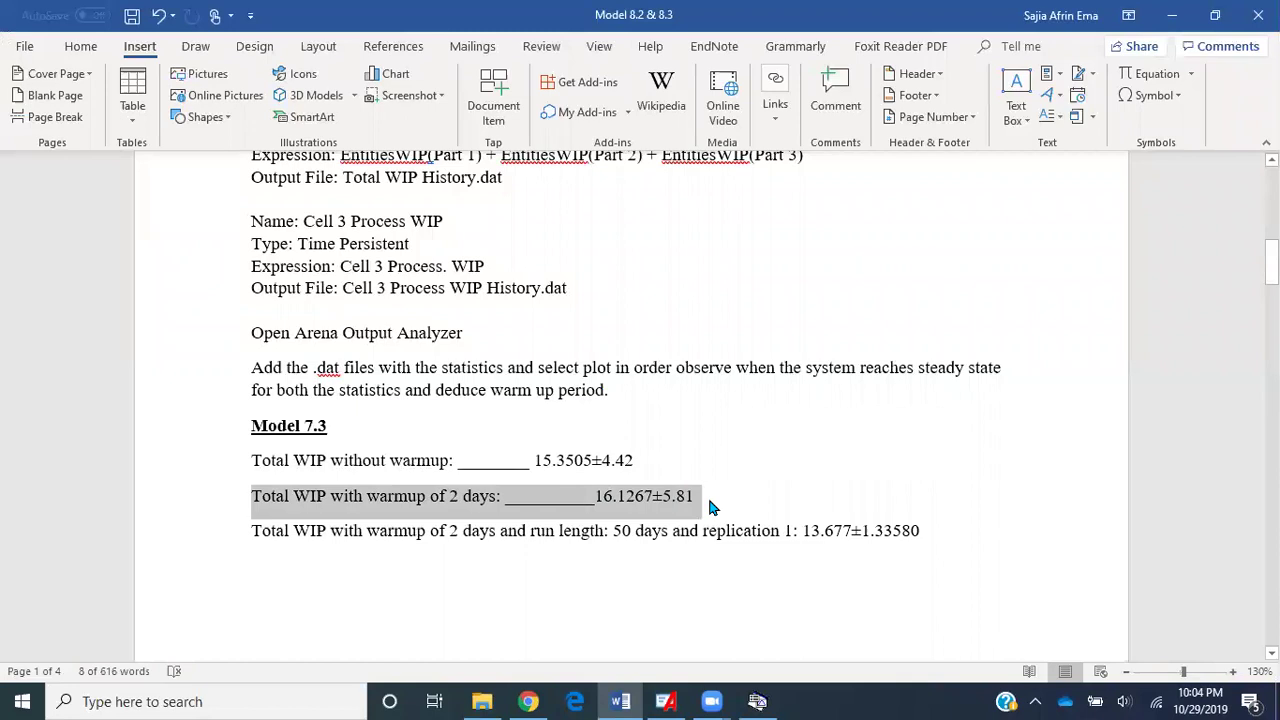
click(711, 503)
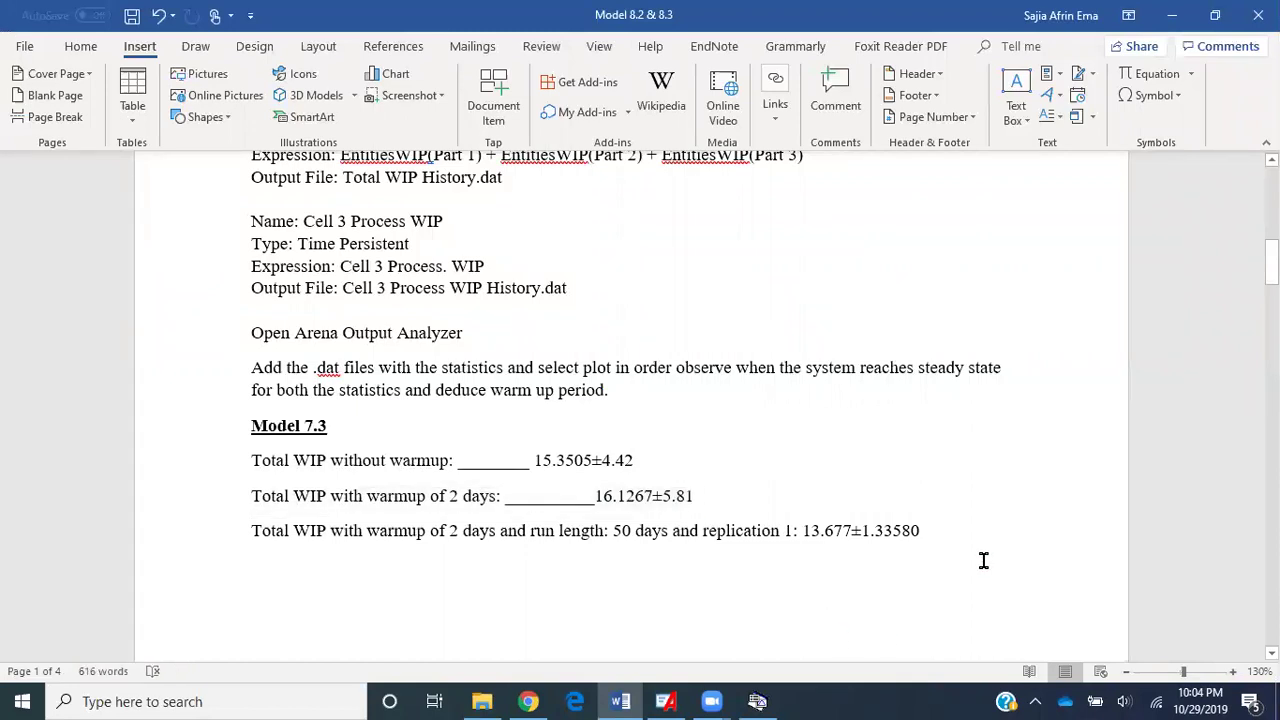
click(935, 528)
click(725, 490)
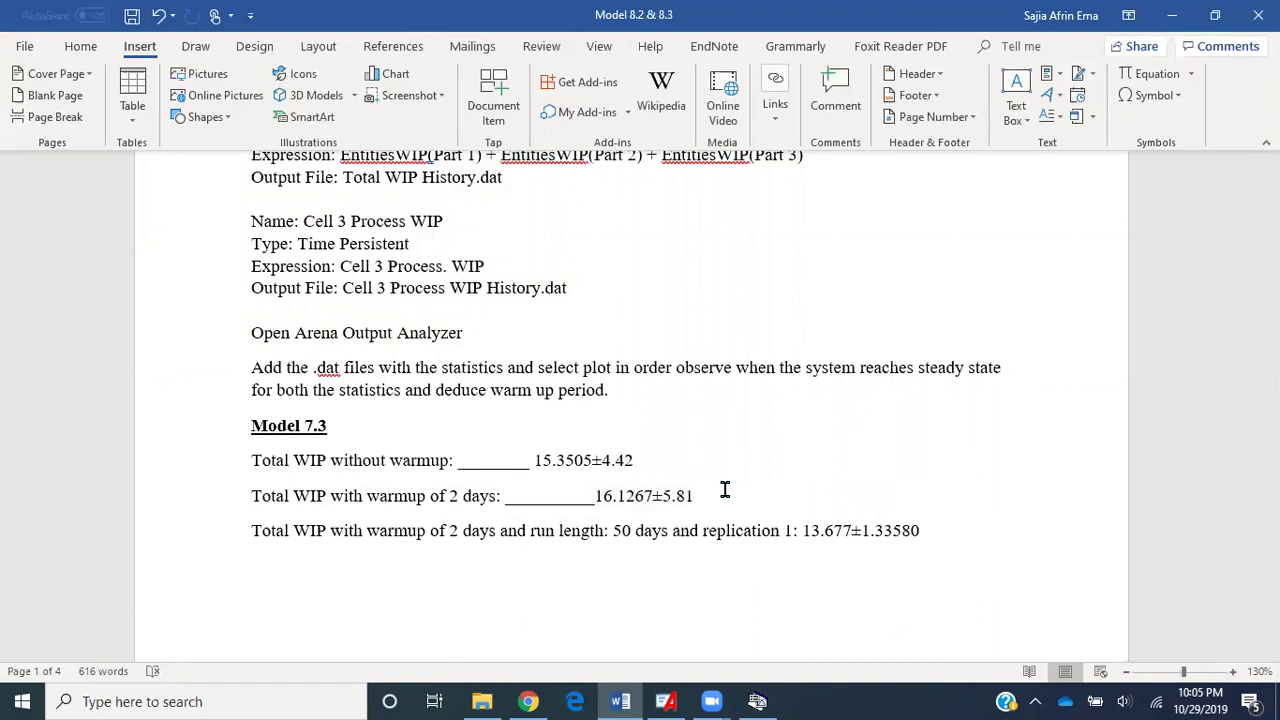
click(256, 531)
click(251, 497)
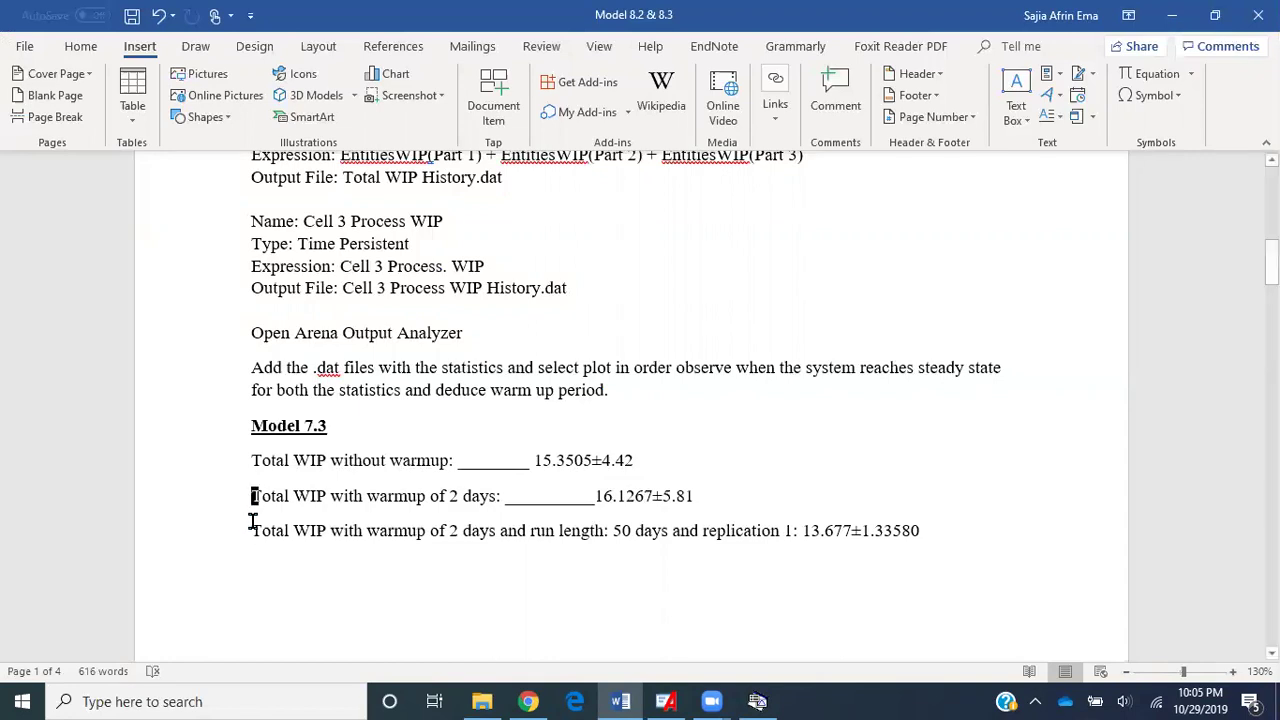
click(251, 529)
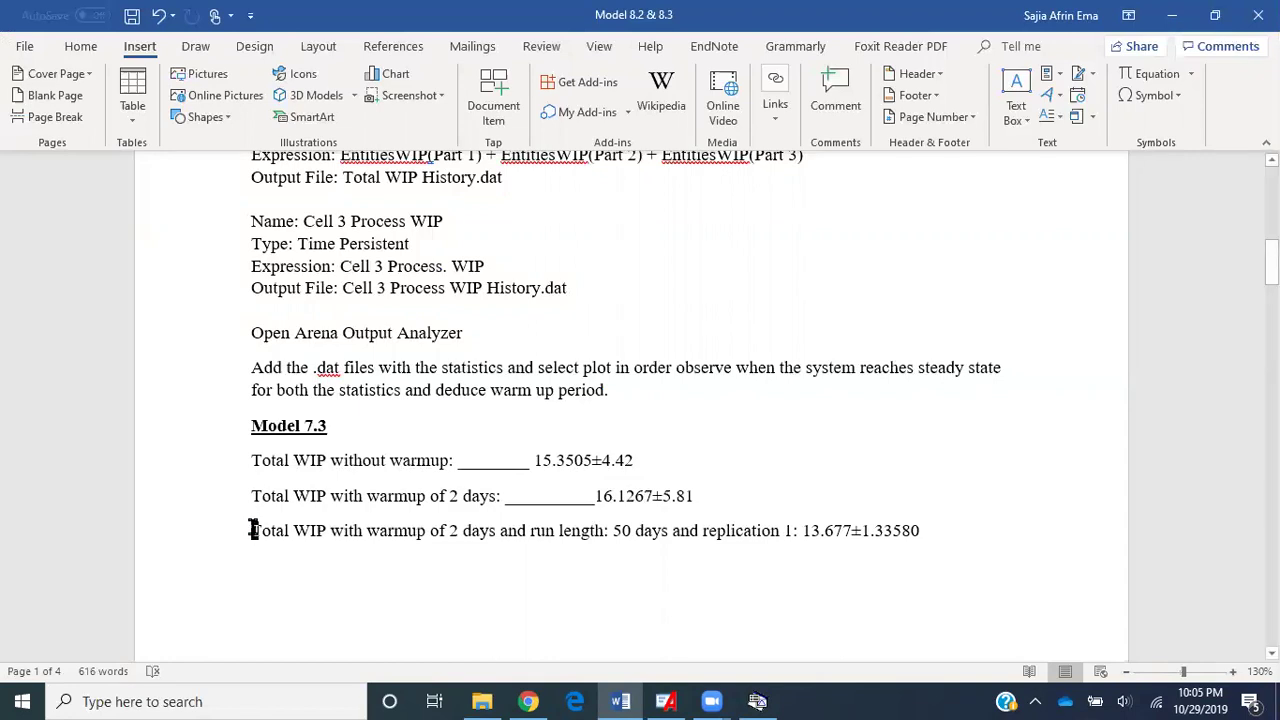